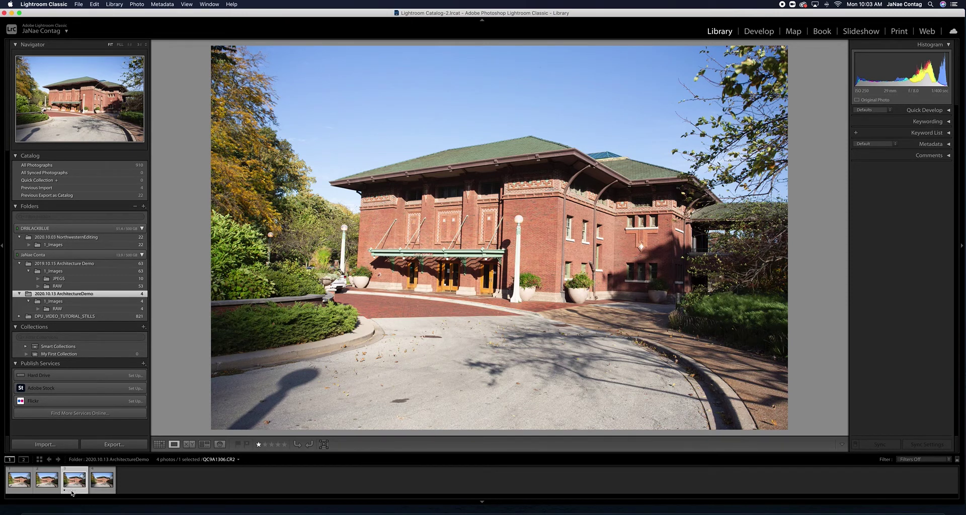
Give the third photo in the 2020.10.13 ArchitectureDemo folder a two-star rating.
key("2")
Filter the 2019.10.15 Architecture Demo folder to show only photos rated two stars or higher.
left_click(41, 265)
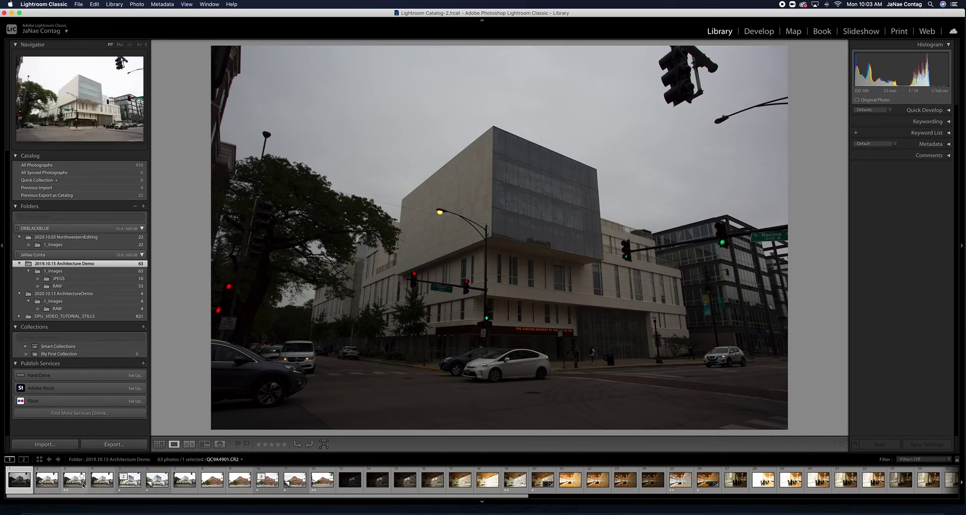
left_click(908, 460)
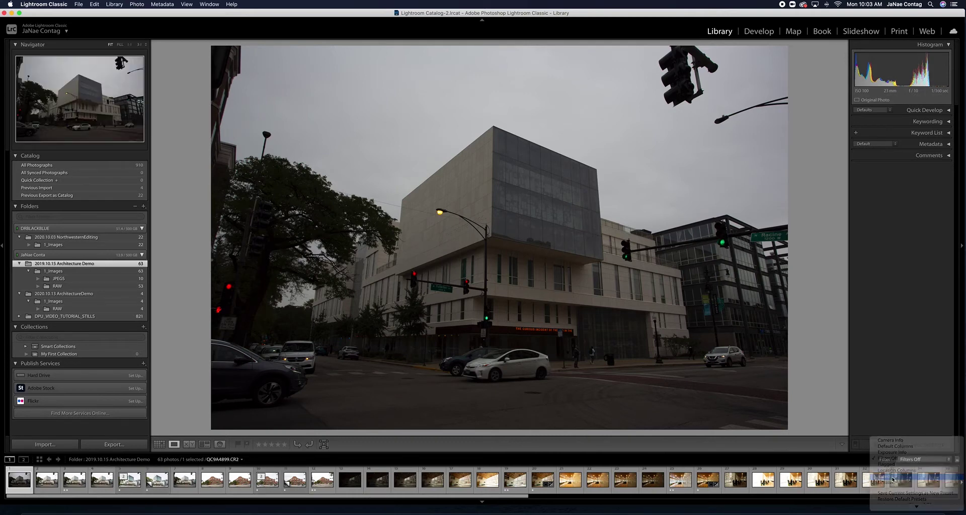
left_click(893, 478)
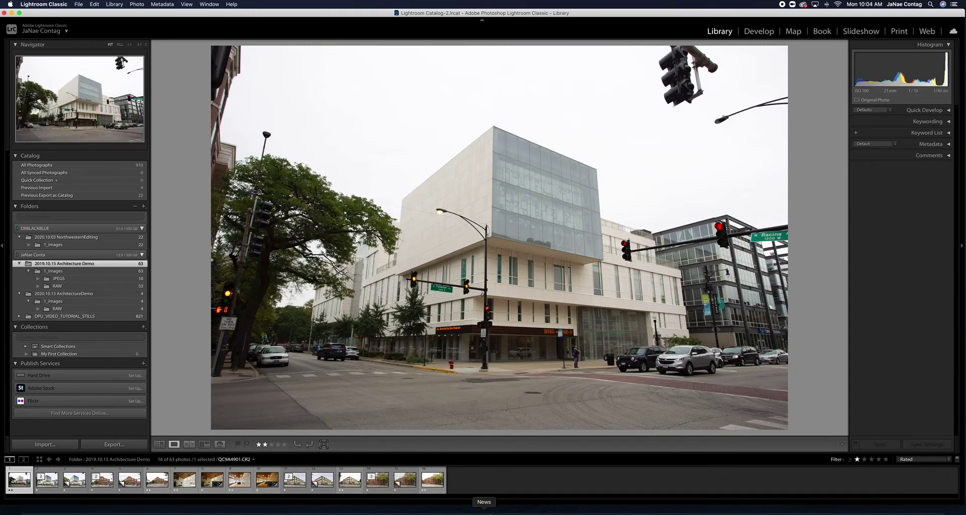
left_click(863, 459)
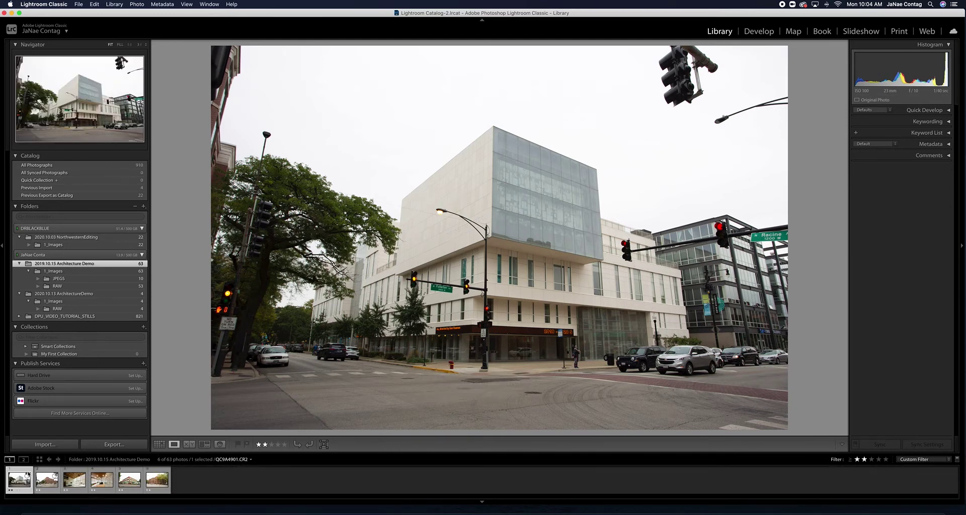
Look through the filtered exterior photos of the second, fifth and sixth buildings.
left_click(51, 482)
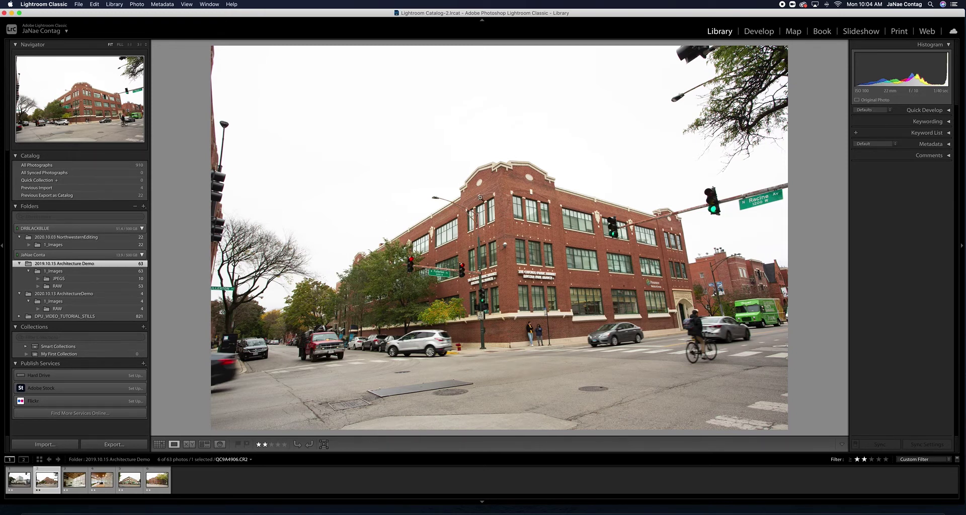
left_click(127, 482)
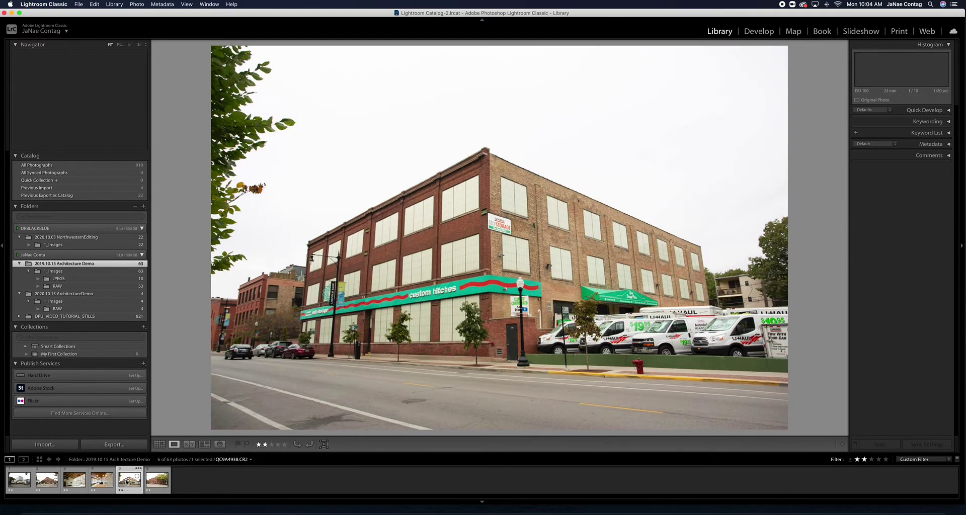
left_click(154, 480)
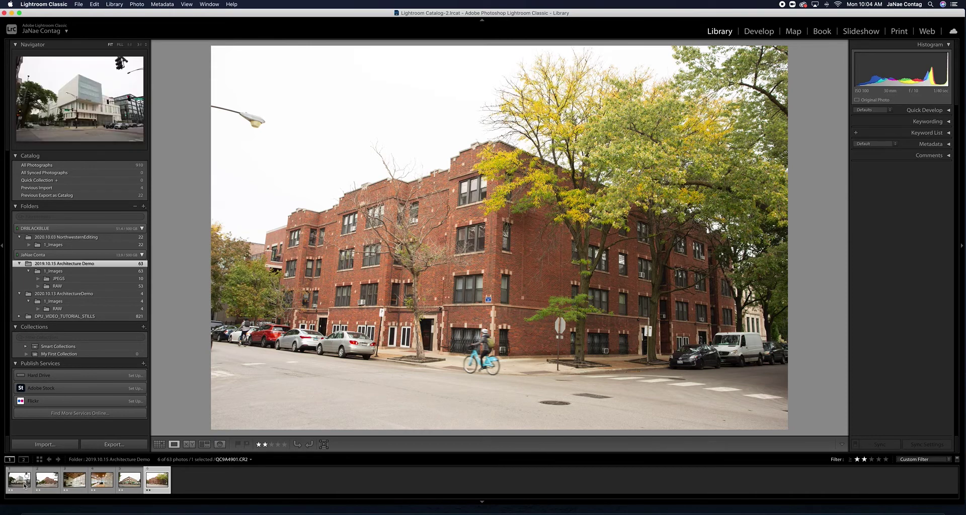
Return to the 2020.10.13 ArchitectureDemo folder and open its first photo in the Develop module.
left_click(81, 295)
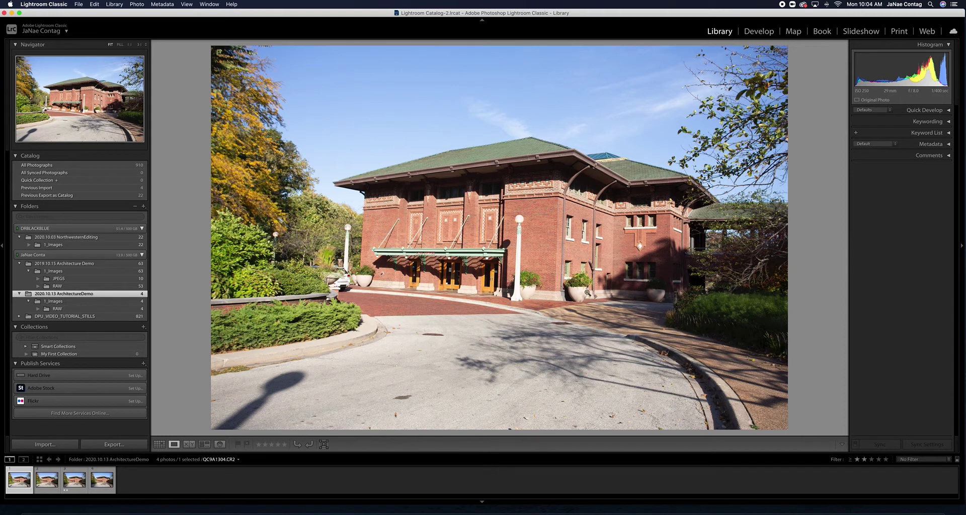
left_click(758, 31)
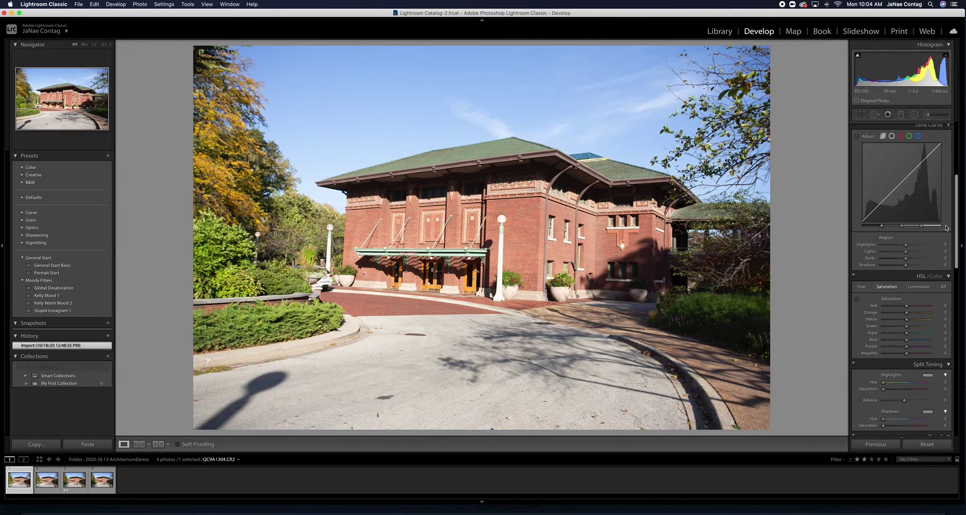
Set the photo's Whites to -63 and Blacks to +26, and enable chromatic aberration removal with lens profile corrections.
left_click_drag(957, 228, 952, 167)
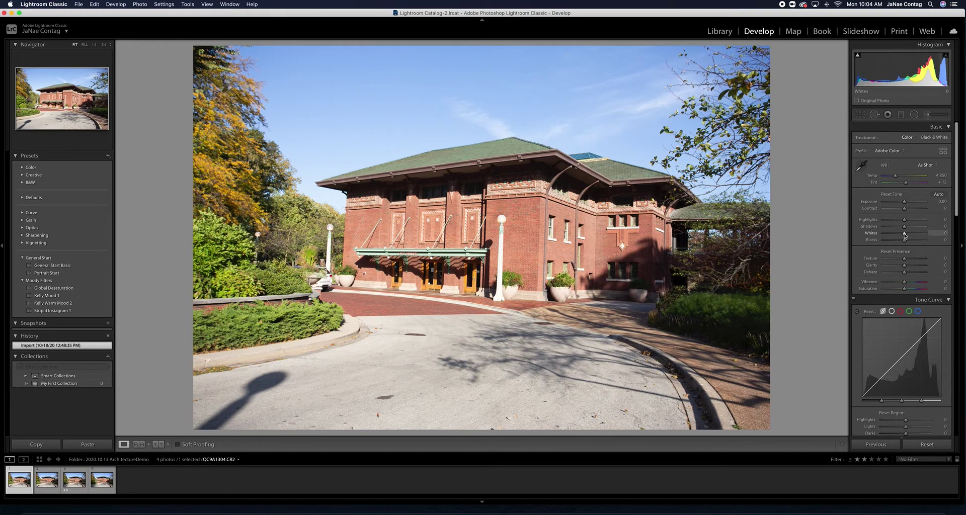
left_click_drag(905, 235, 890, 235)
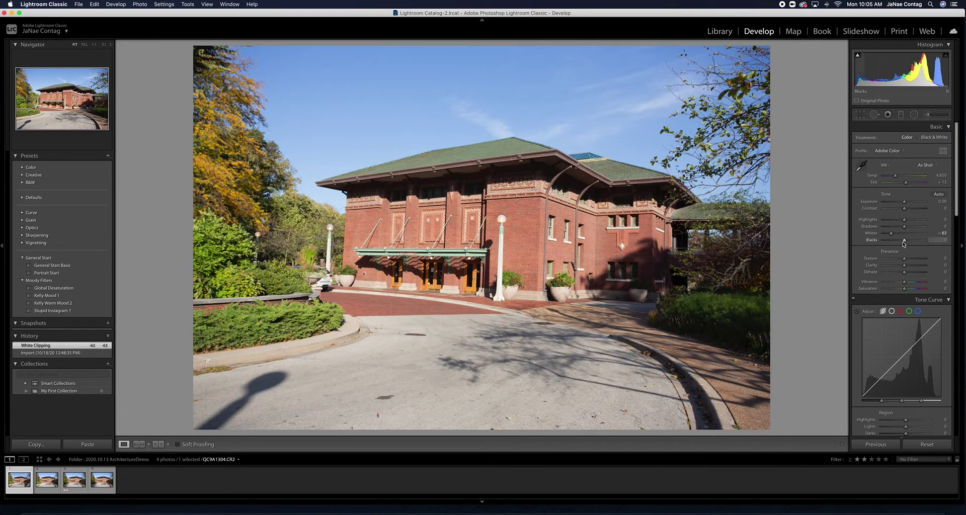
mouse_move(904, 241)
left_mouse_down()
mouse_move(893, 241)
mouse_move(909, 242)
left_mouse_up()
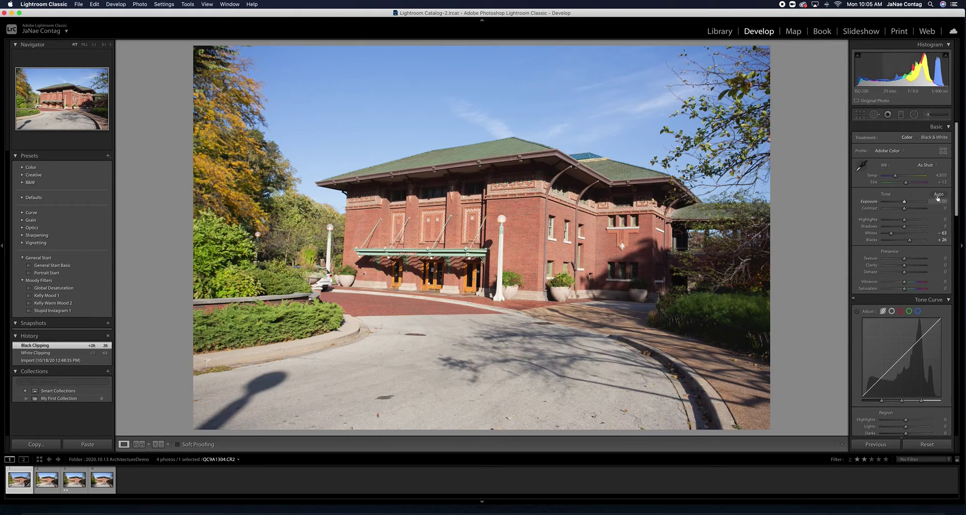
left_click_drag(956, 197, 965, 350)
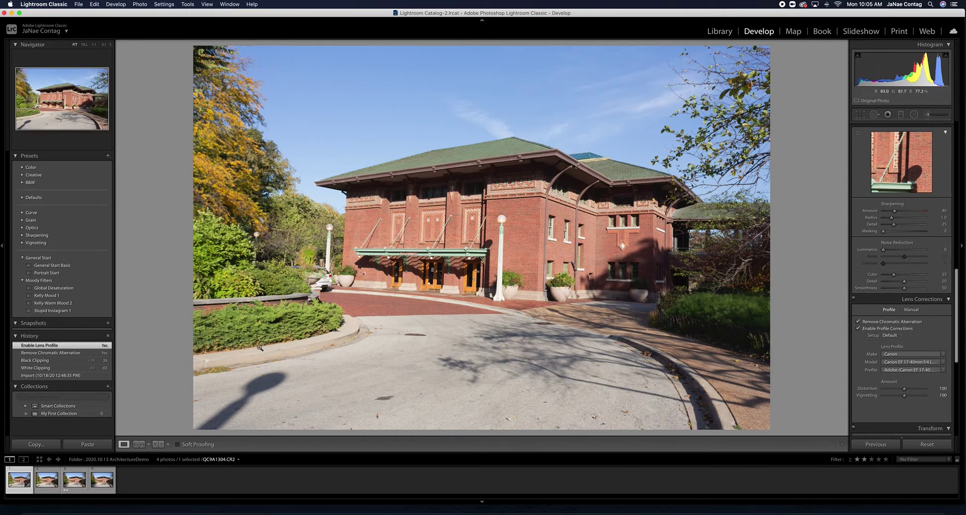
Select the two-star third photo and set its Whites to -20 and Blacks to +24.
left_click(72, 483)
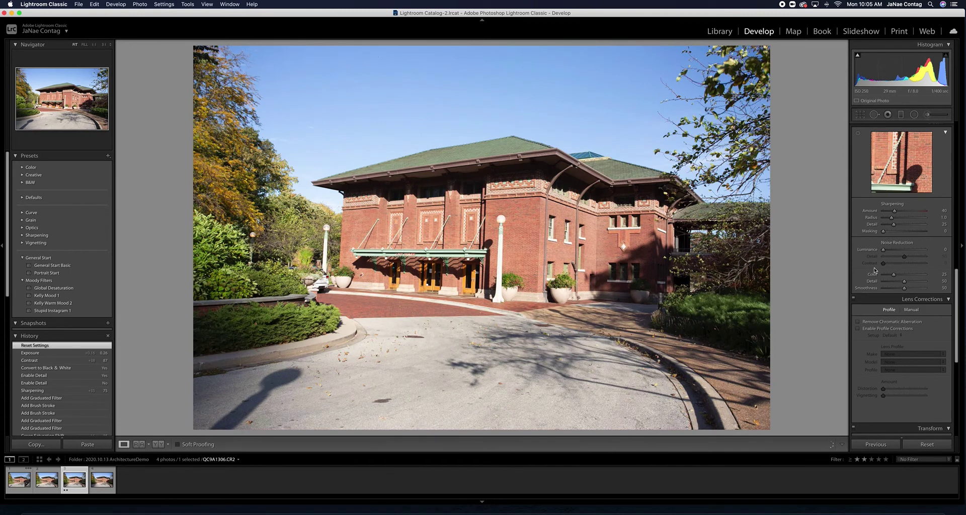
scroll(957, 195, "up", 10)
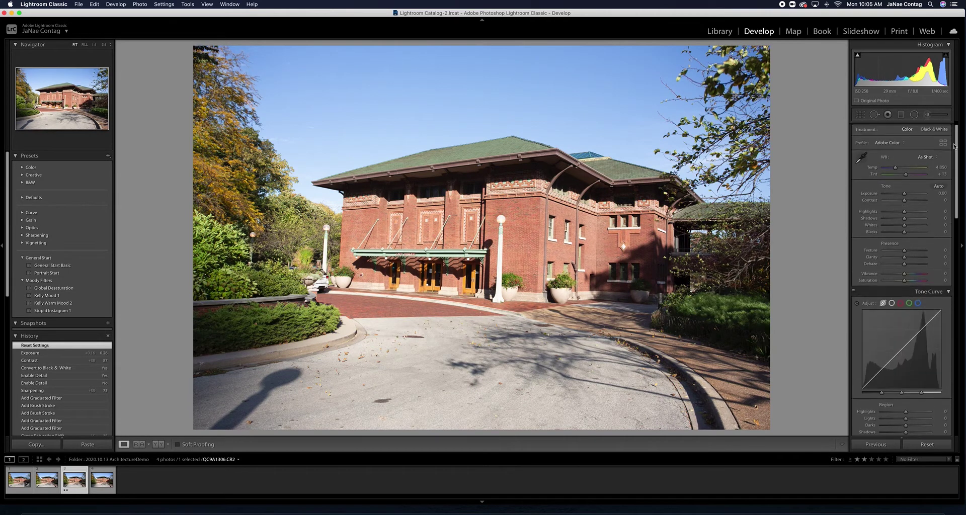
key("alt")
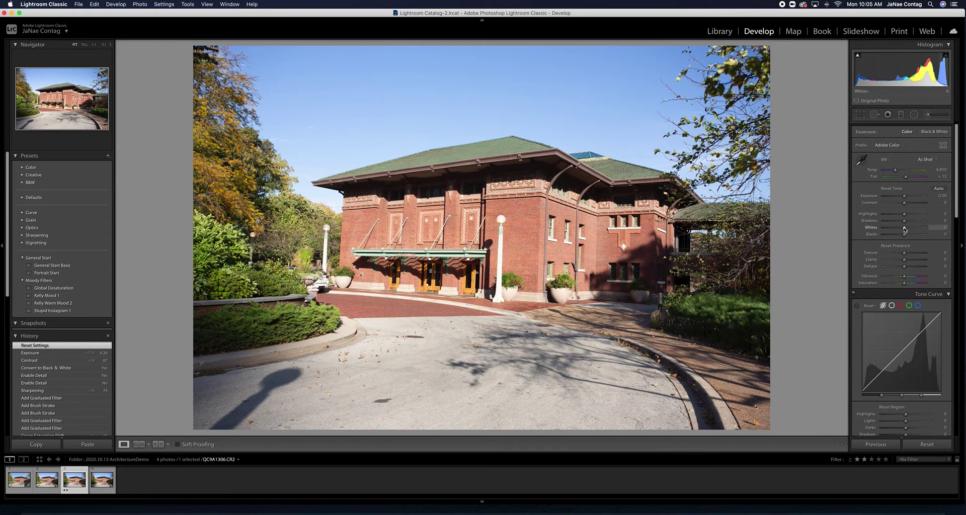
left_click_drag(904, 229, 951, 358)
Enable lens profile corrections and chromatic aberration removal for the third photo.
left_click(911, 340)
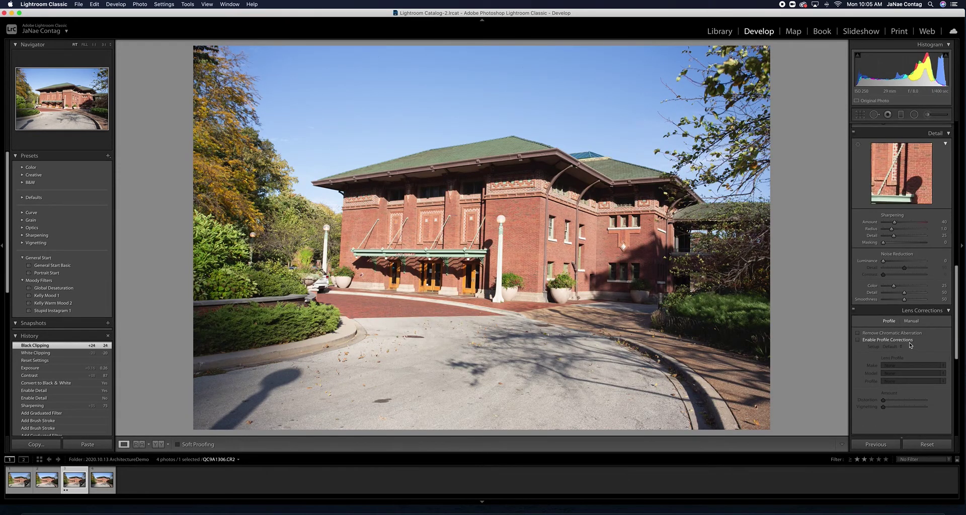
left_click(909, 334)
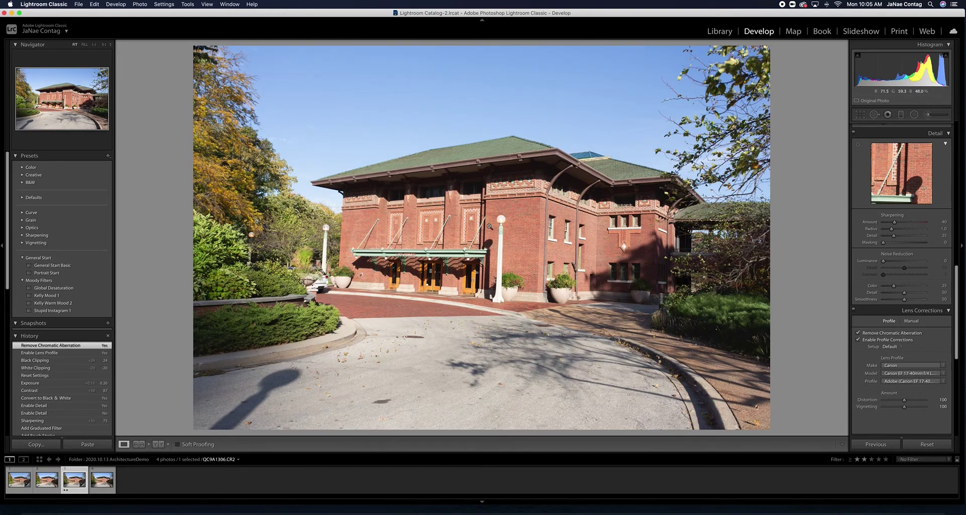
Inspect the lamp post and brick facade at closer zoom levels, ending with the whole photo fitted in view.
left_click(499, 223)
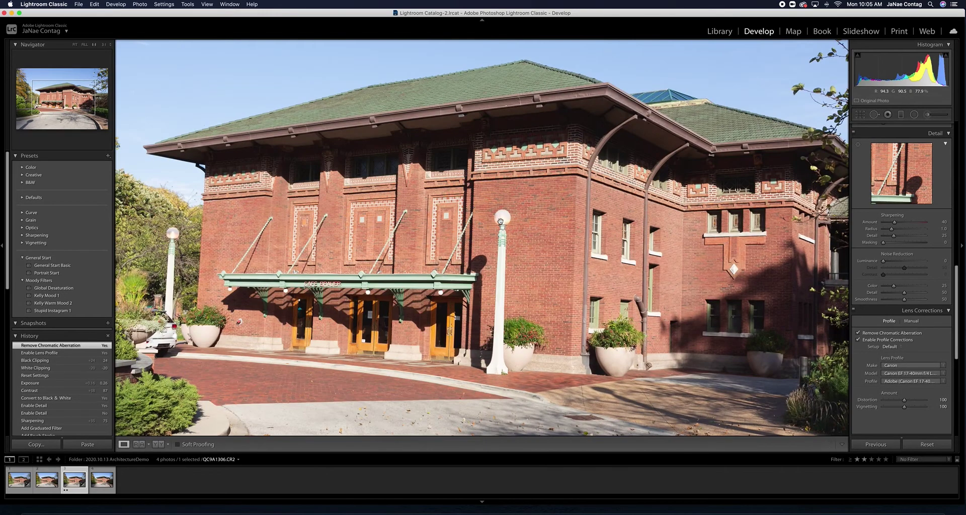
left_click_drag(505, 247, 499, 260)
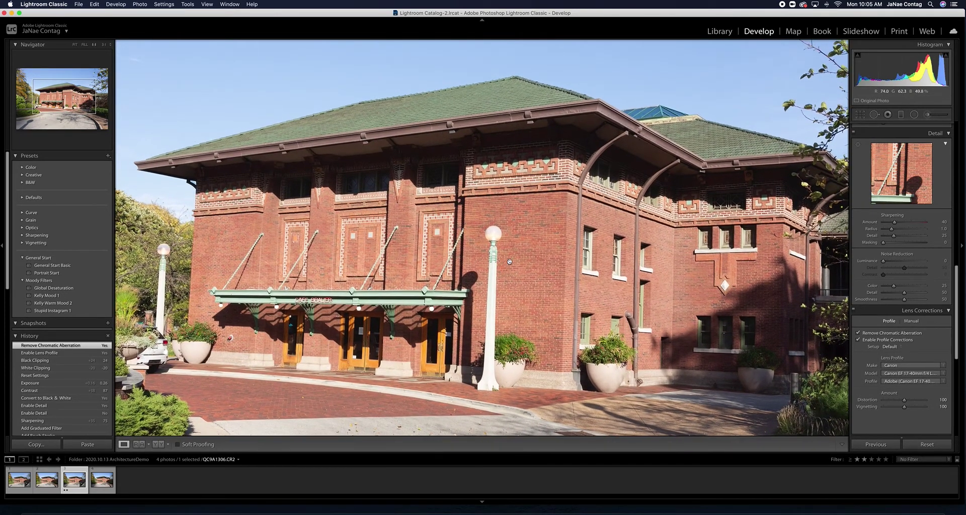
left_click(105, 45)
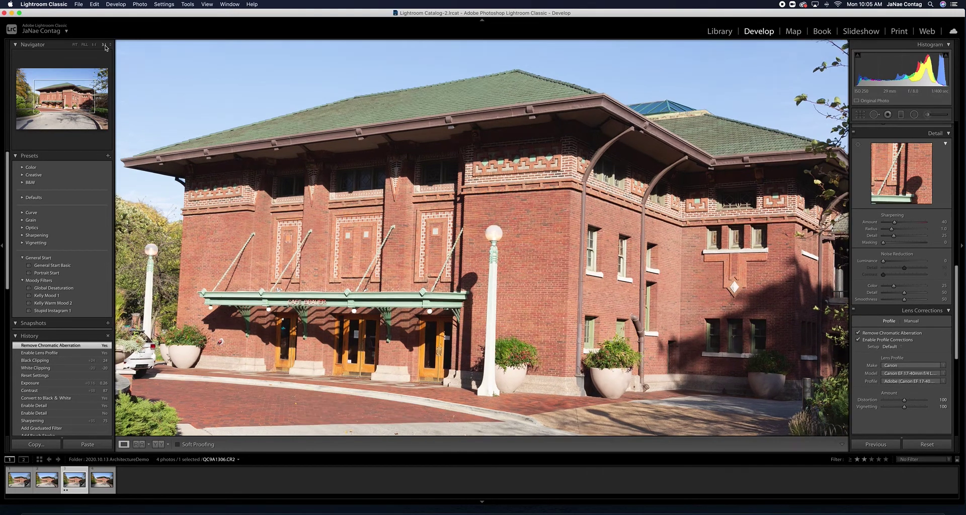
left_click_drag(578, 256, 518, 245)
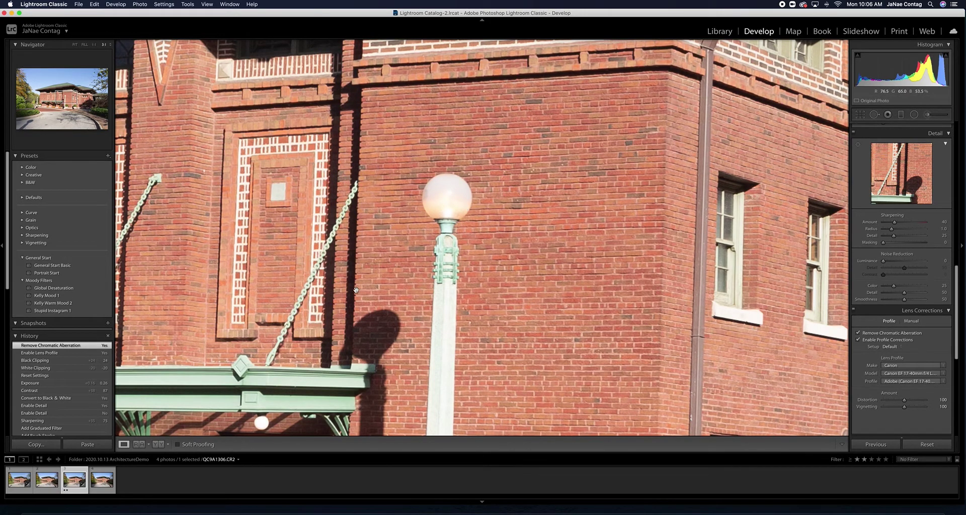
left_click(94, 45)
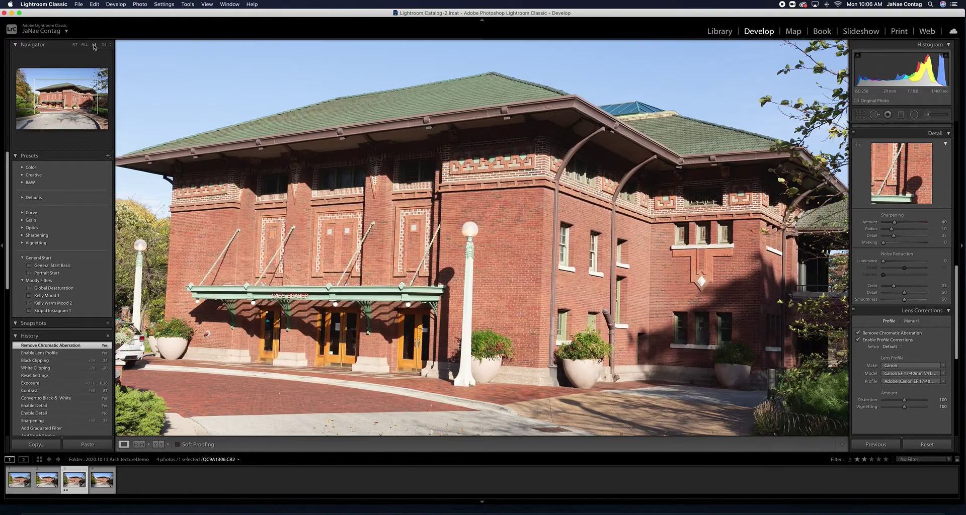
left_click(75, 45)
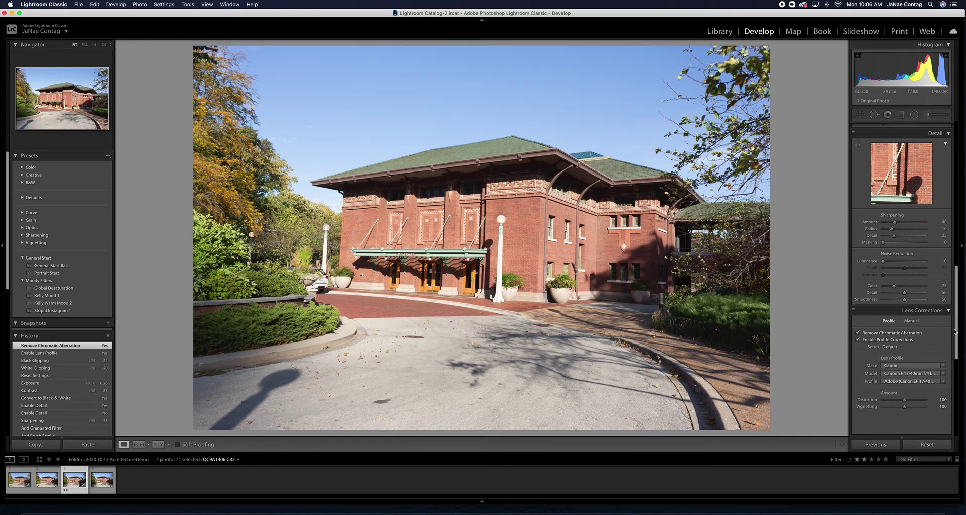
Try the automatic Vertical Upright correction on the photo and switch Upright back off.
left_click_drag(957, 331, 951, 386)
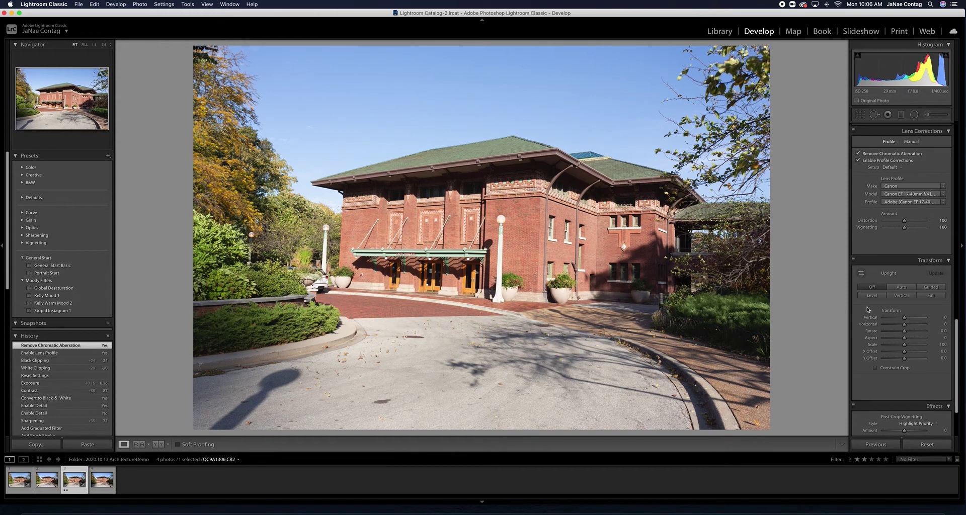
left_click(900, 295)
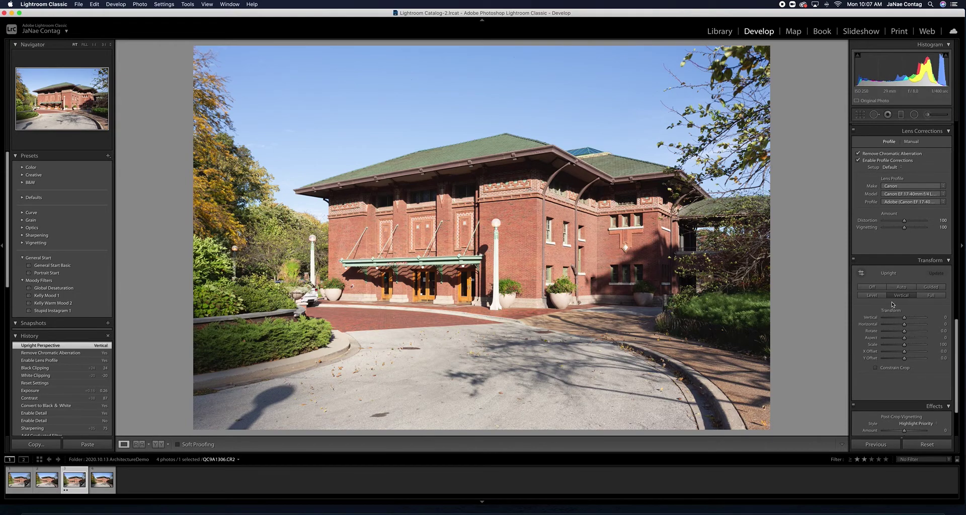
left_click(861, 288)
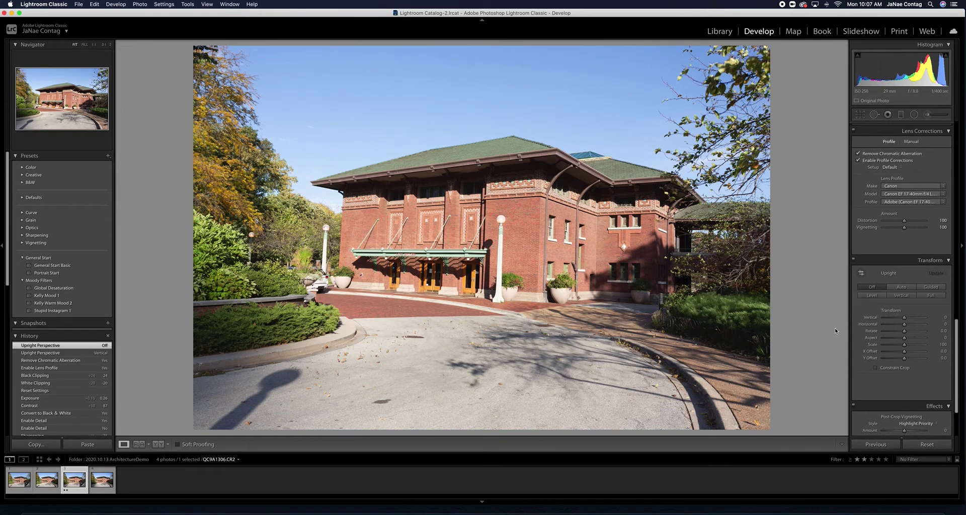
Straighten the building with the Guided Upright tool, drawing one vertical guide along its right wall and one along its left edge.
left_click(861, 273)
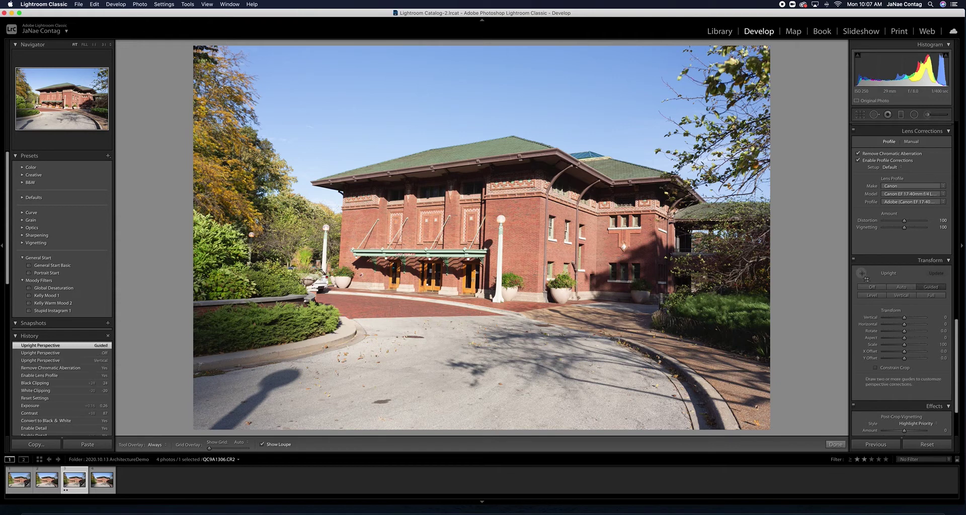
left_click(860, 273)
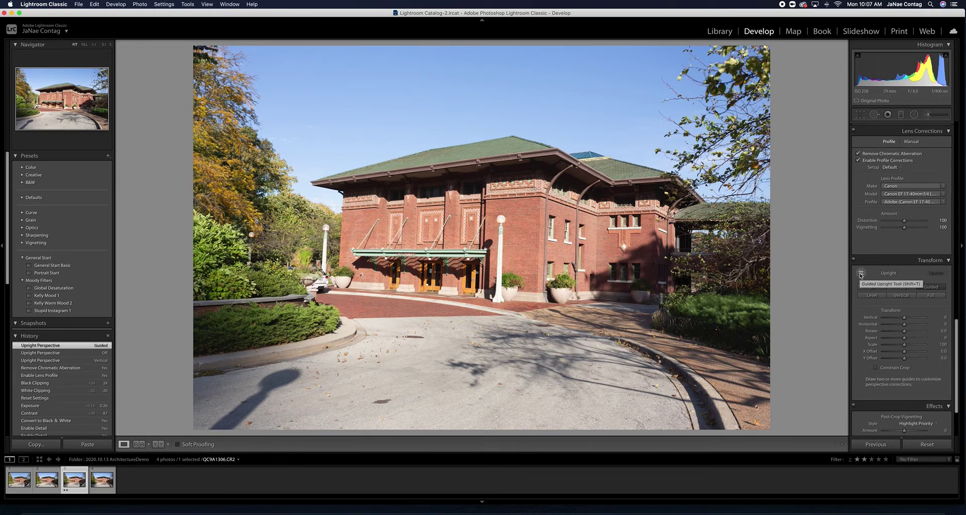
left_click(861, 276)
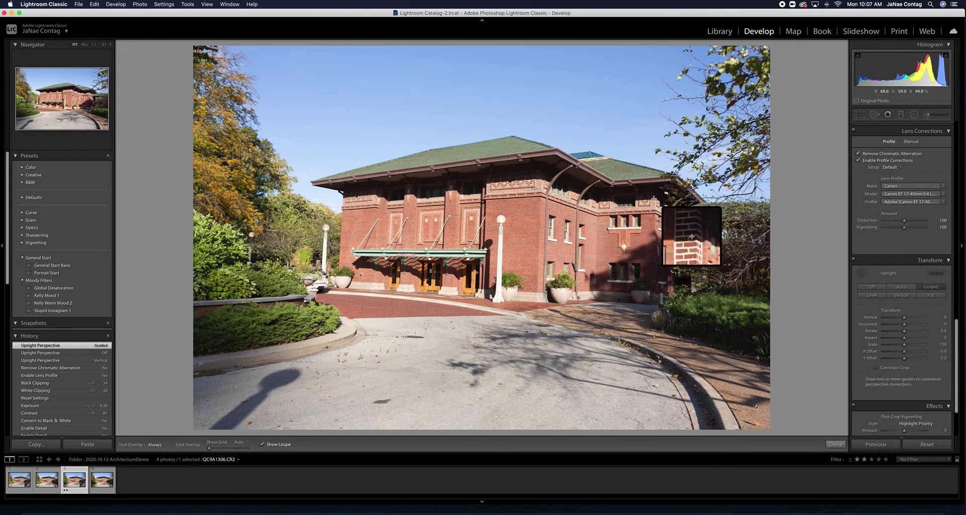
left_click_drag(655, 195, 653, 283)
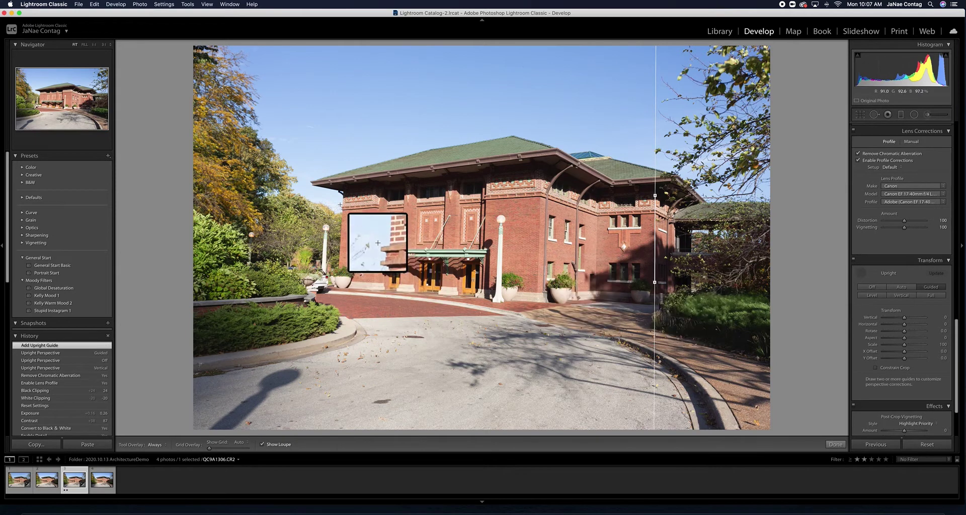
left_click_drag(342, 192, 337, 269)
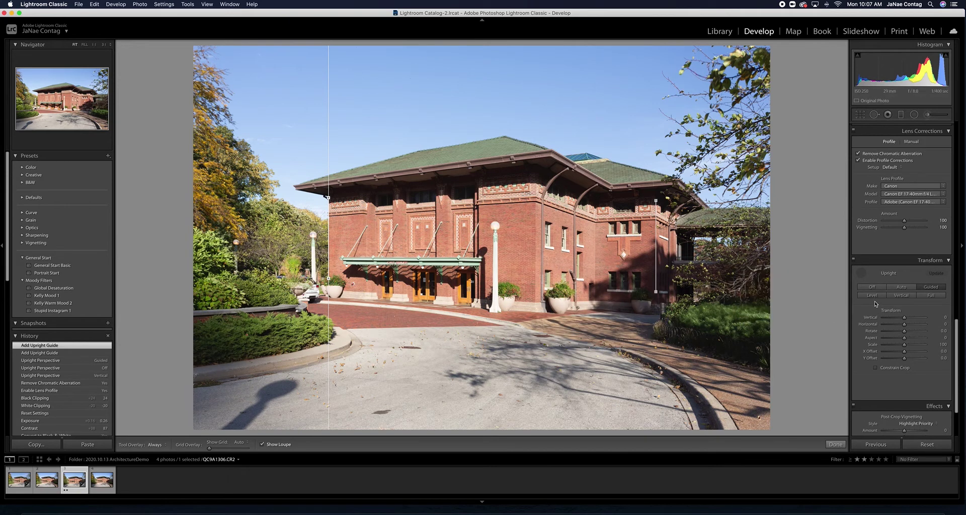
left_click(861, 273)
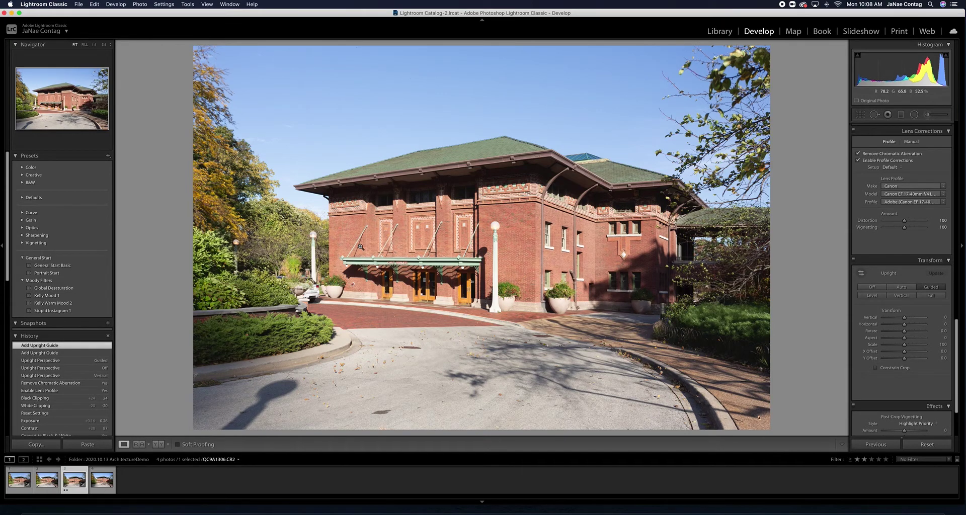
Crop the photo tighter around the building, trimming the edges and foreground, and compare it with the unedited version.
key("r")
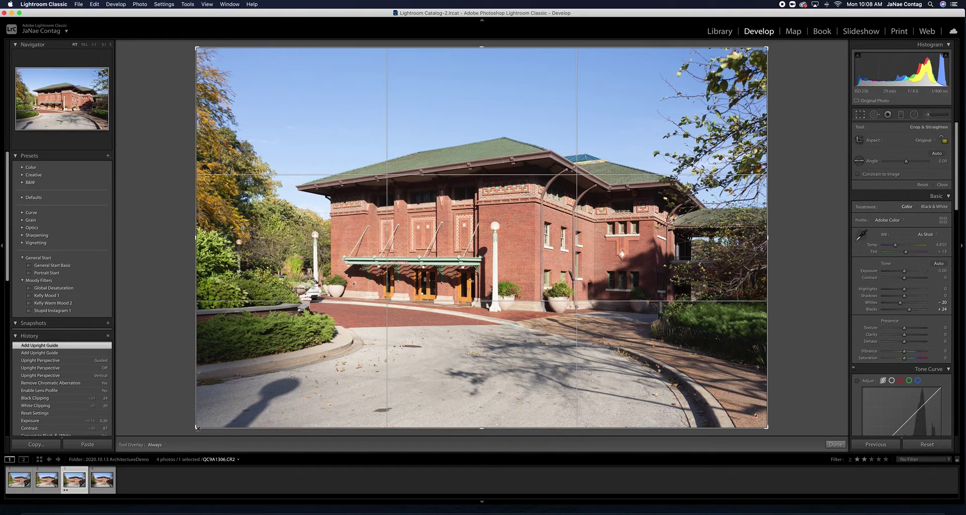
left_click_drag(197, 428, 224, 403)
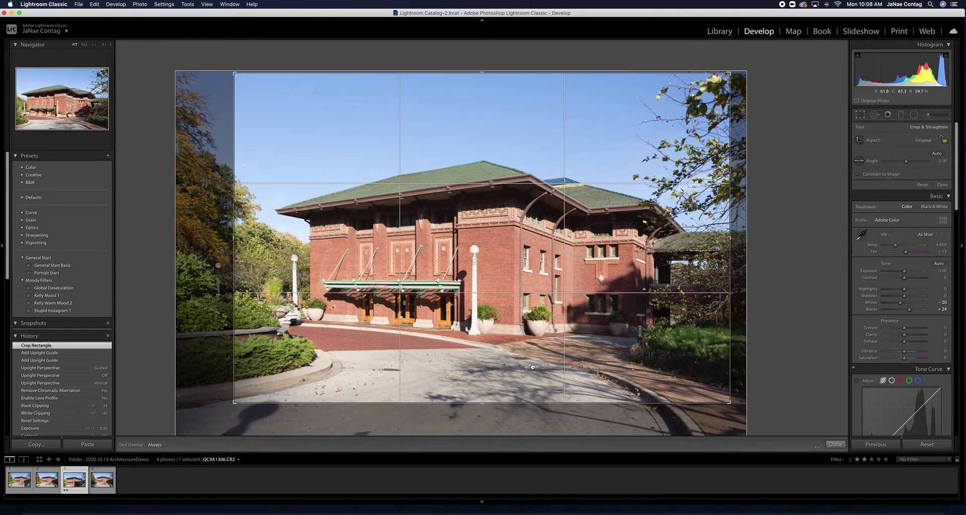
left_click_drag(534, 368, 535, 368)
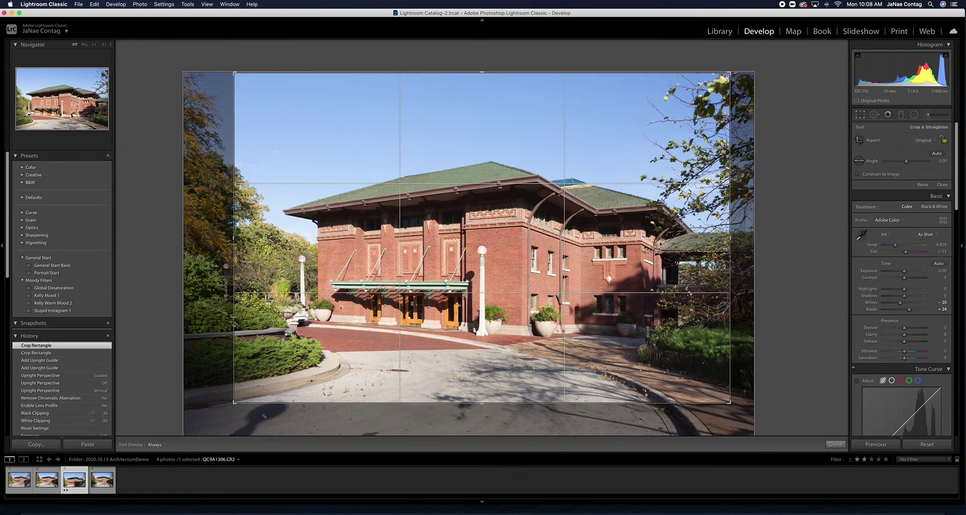
left_click_drag(730, 73, 724, 76)
left_click_drag(601, 223, 592, 223)
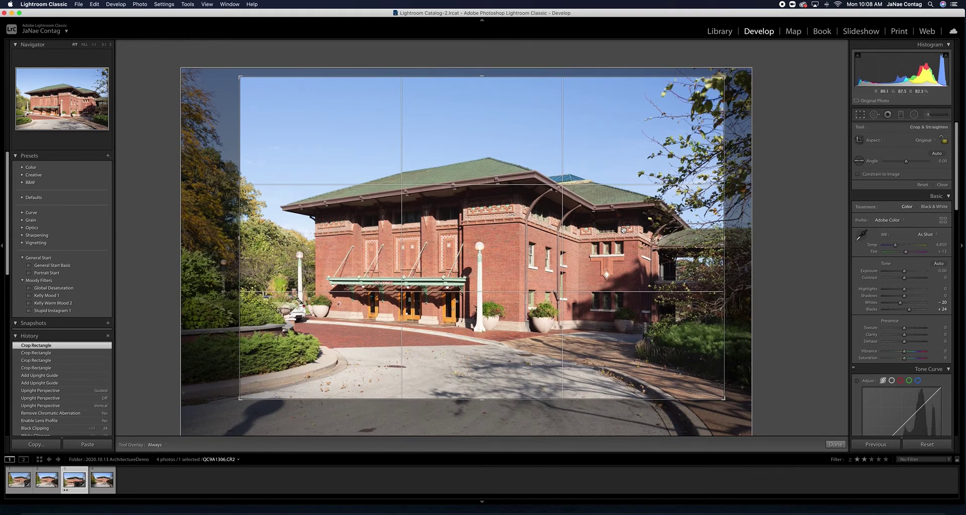
key("Return")
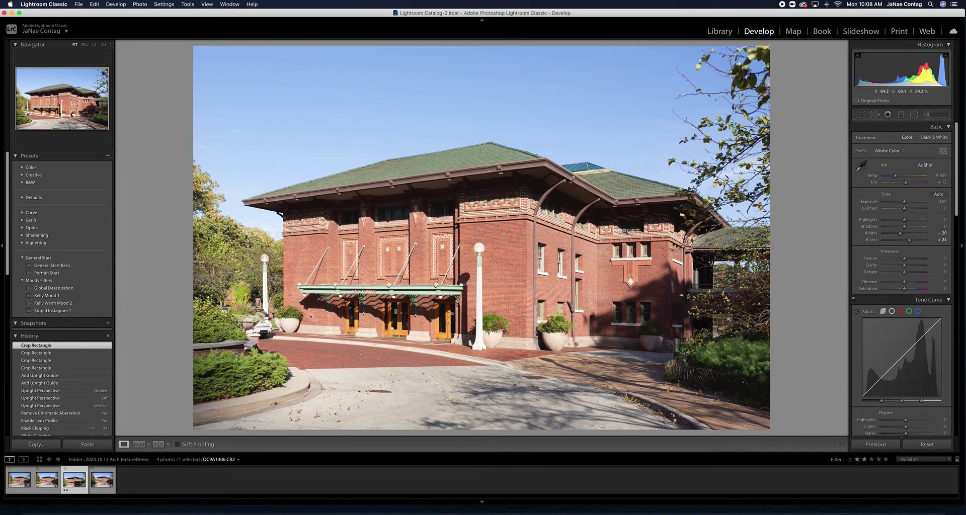
key("backslash")
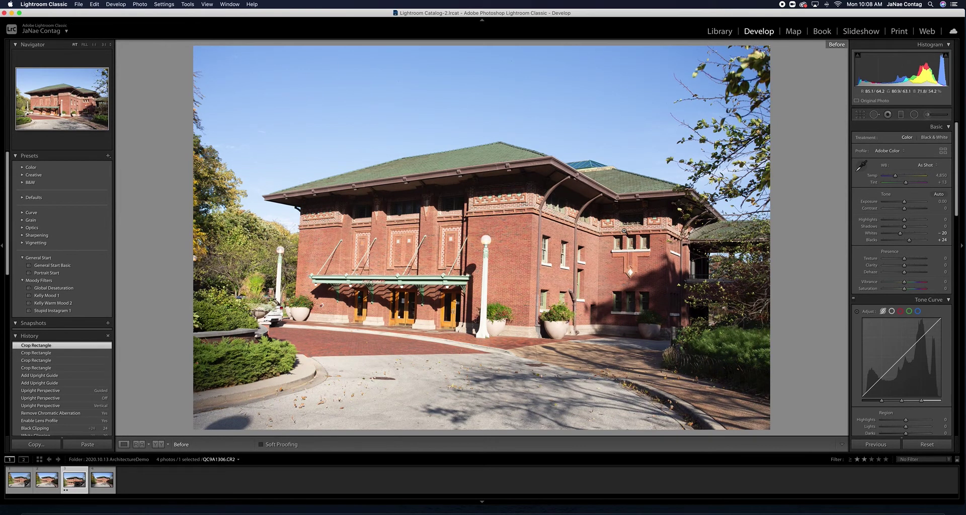
key("backslash")
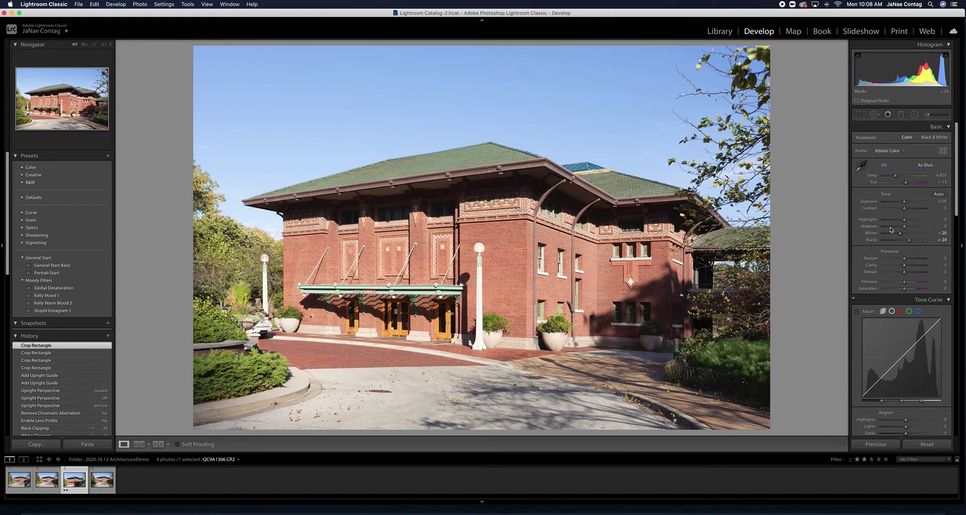
Set Highlights to -100, Shadows to +100, Contrast to +51 and Exposure to +0.08.
left_click_drag(905, 222, 884, 224)
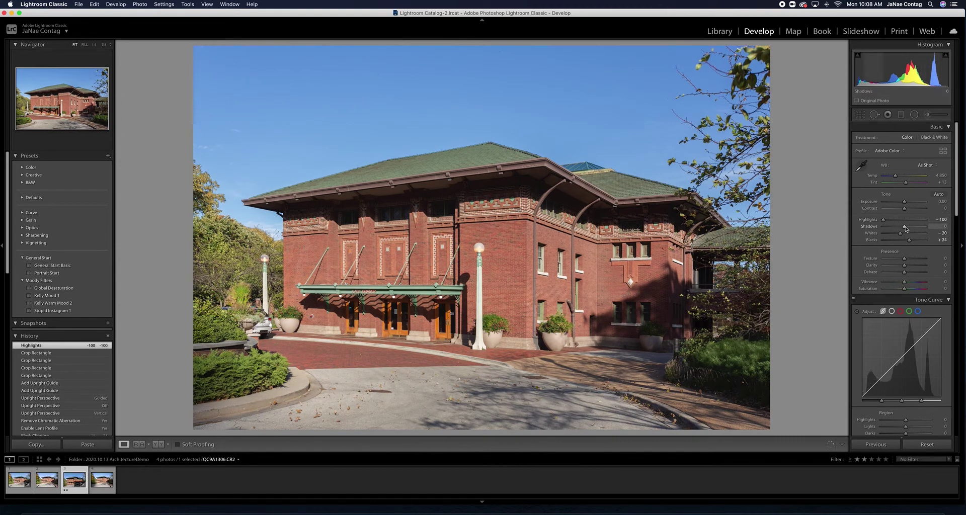
left_click_drag(908, 227, 935, 229)
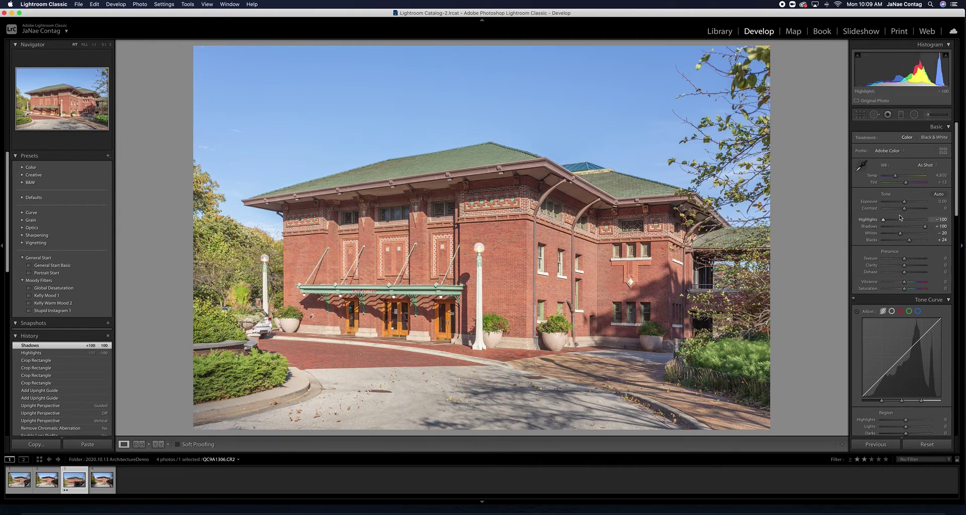
left_click_drag(906, 211, 916, 210)
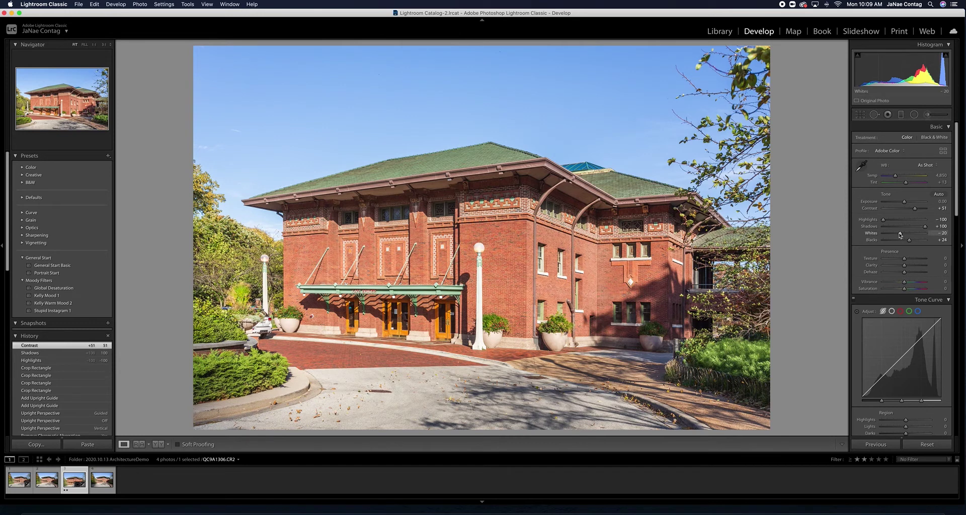
left_click(914, 210)
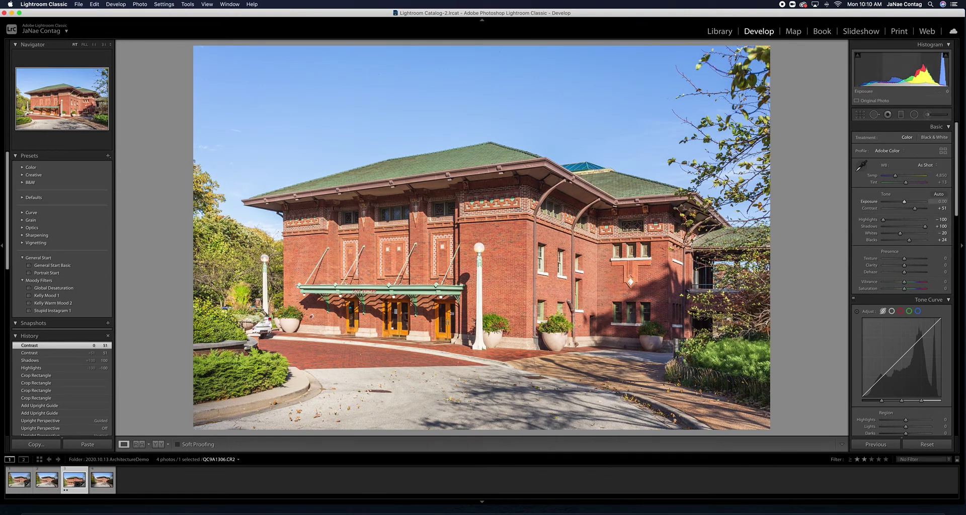
left_click_drag(913, 70, 919, 70)
left_click_drag(904, 201, 904, 201)
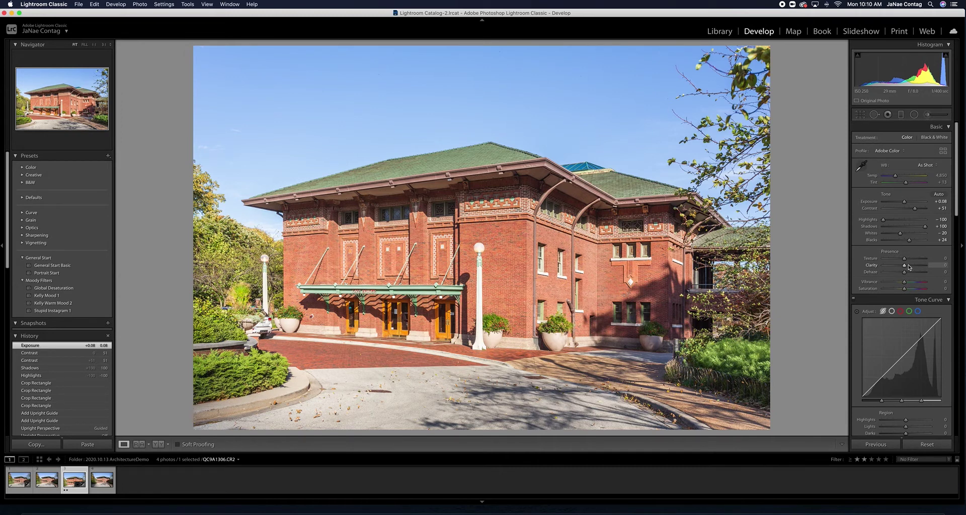
Set Clarity to +39 and compare the photo with its before version.
left_click_drag(904, 268, 911, 269)
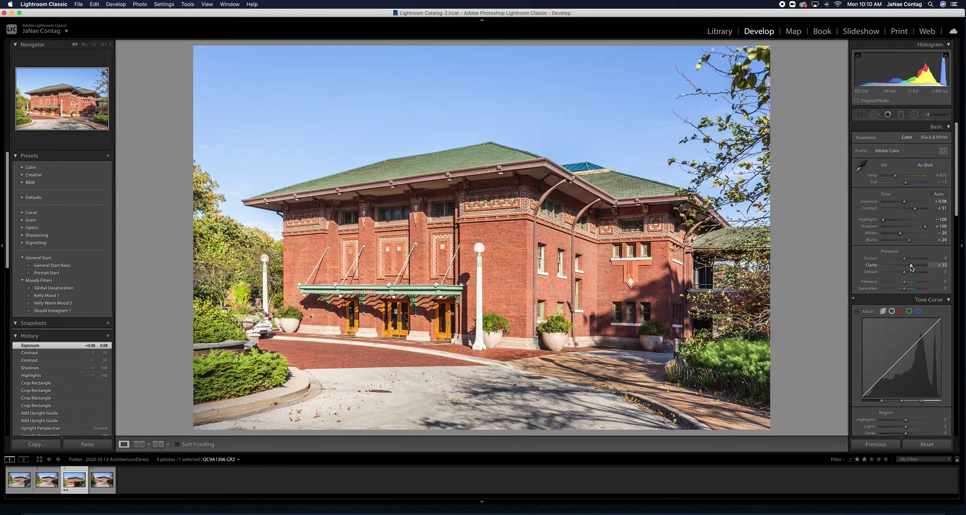
left_click_drag(911, 268, 913, 269)
left_click_drag(913, 268, 913, 268)
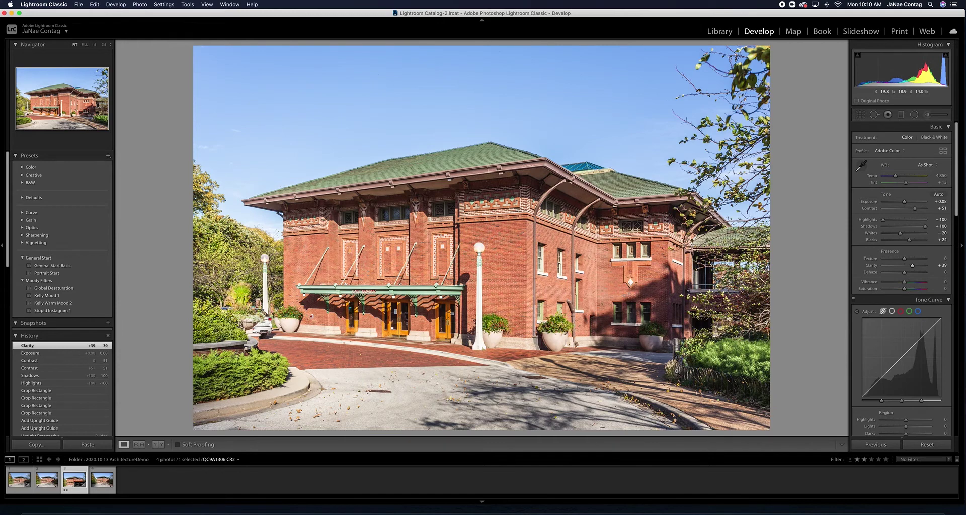
key("backslash")
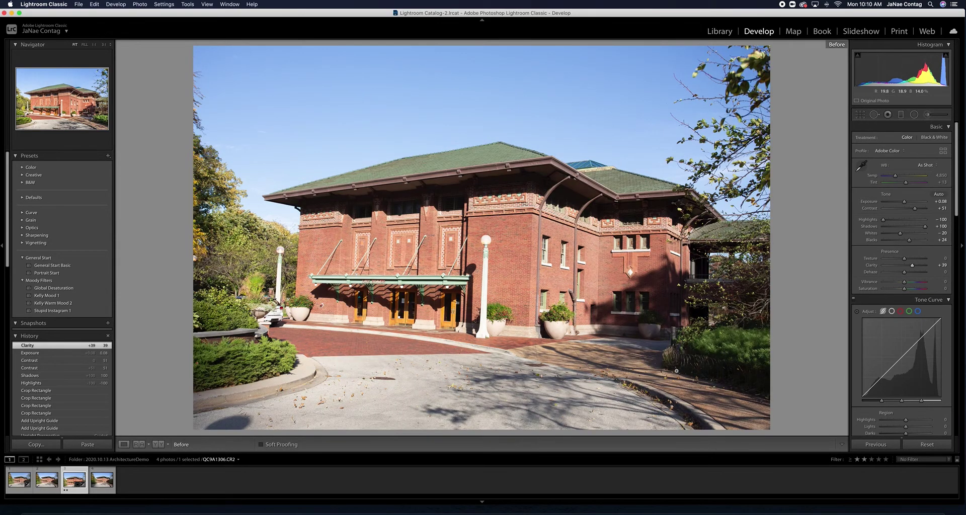
key("backslash")
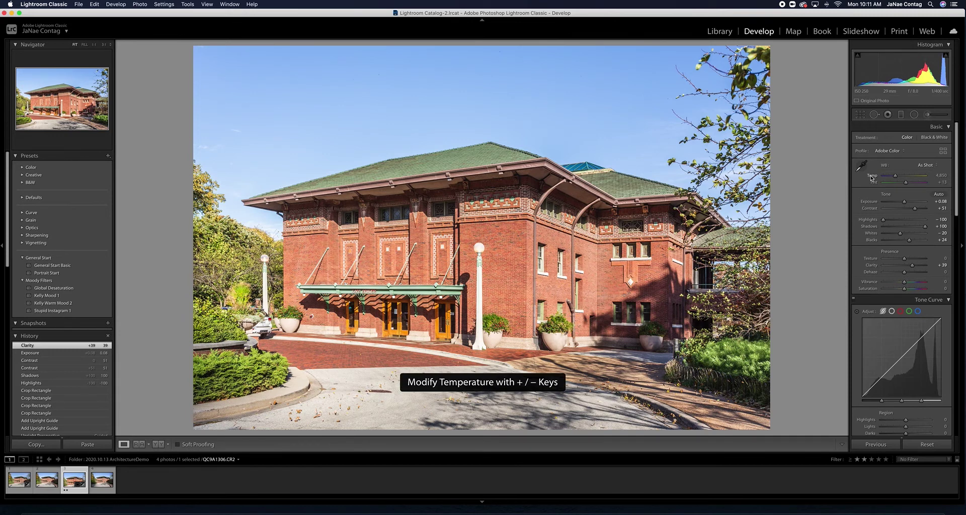
Cool the photo's white balance by lowering the temperature to 4,600.
key("minus")
key("minus")
key("minus")
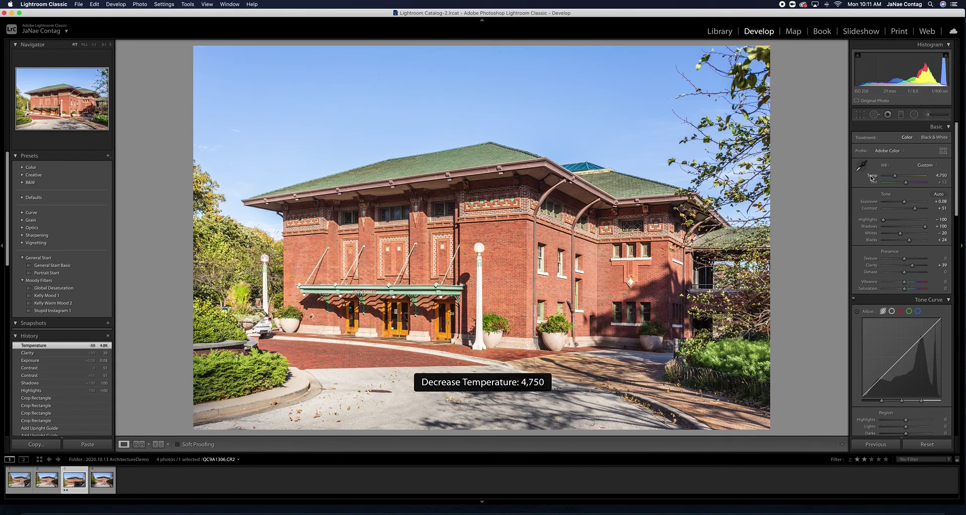
key("minus")
key("minus")
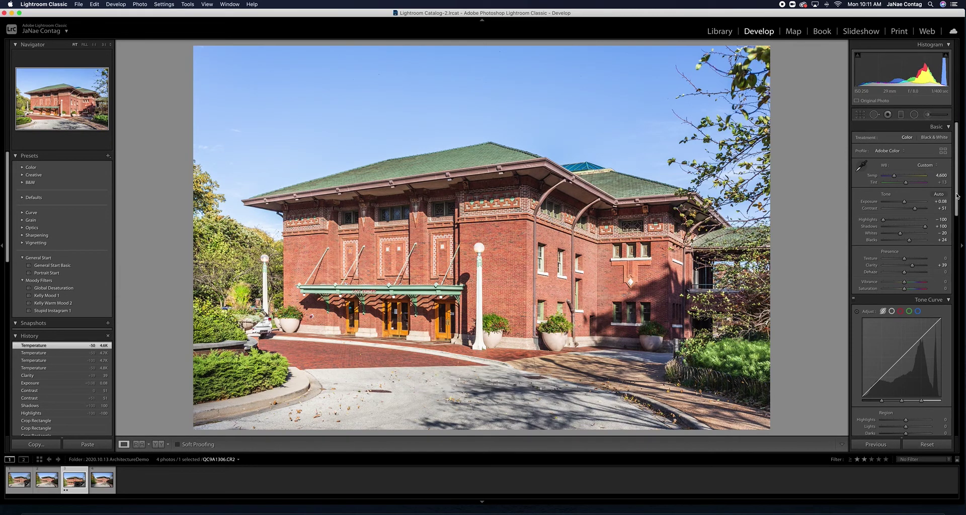
Set both the Orange and the Yellow saturation to -10 in the HSL adjustments.
left_click_drag(957, 196, 954, 242)
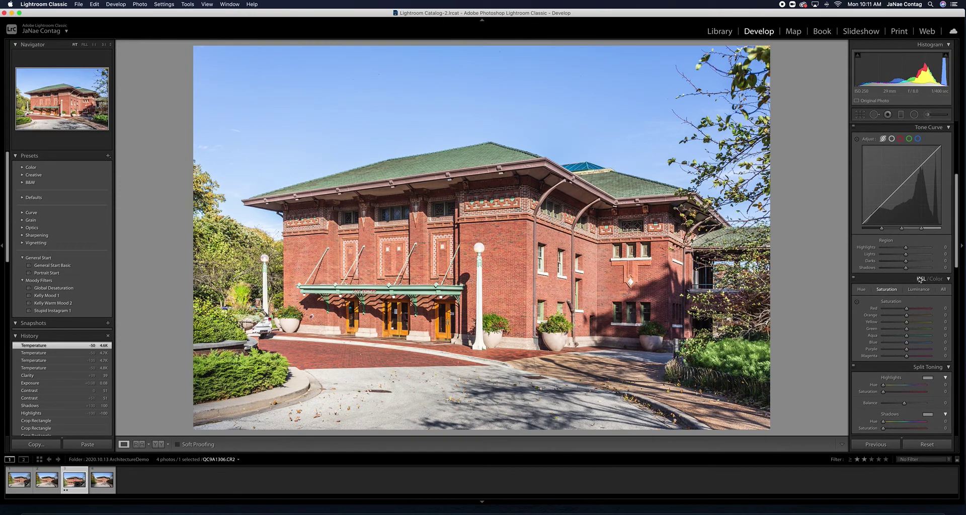
left_click(945, 315)
type("- 10")
key("Return")
key("Tab")
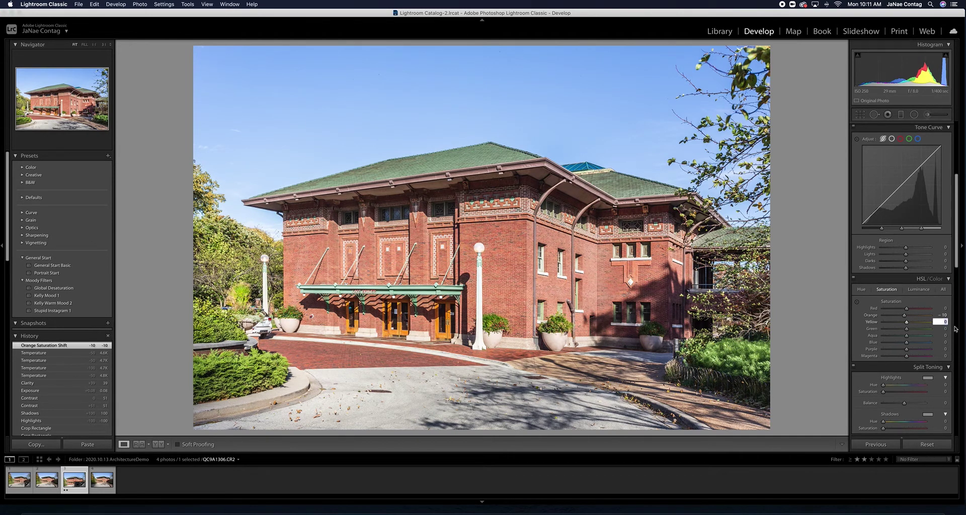
type("-10")
key("Return")
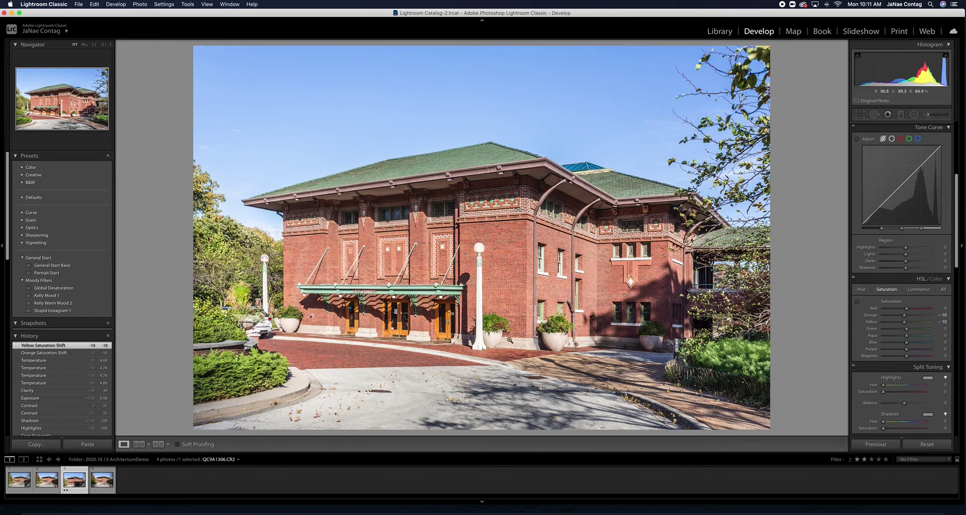
Set the Green saturation to -15 and compare the photo with and without the color adjustments.
left_click(945, 329)
type("-15")
key("Return")
key("backslash")
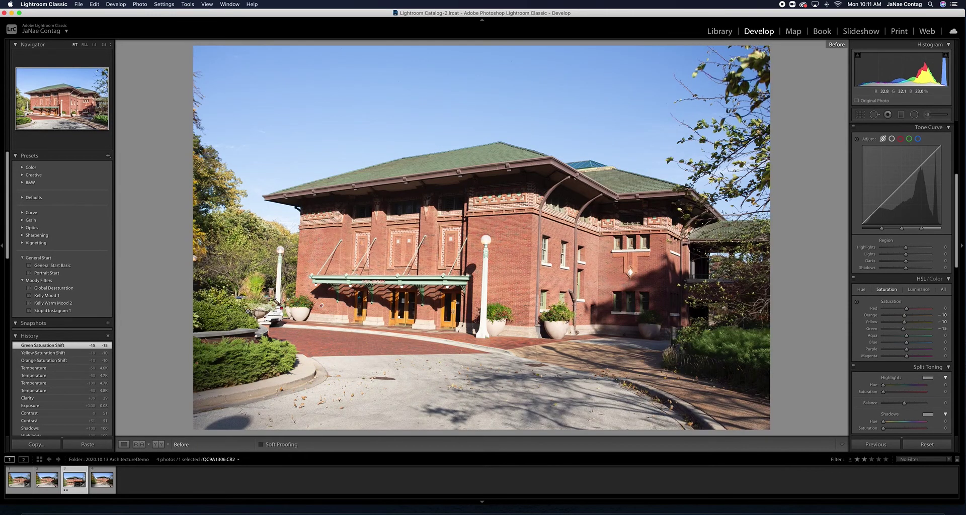
key("backslash")
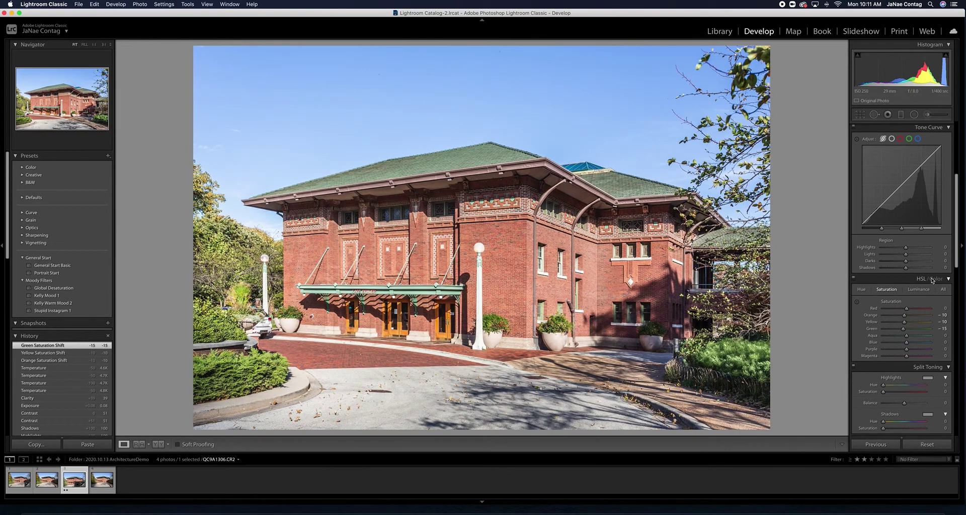
left_click(853, 280)
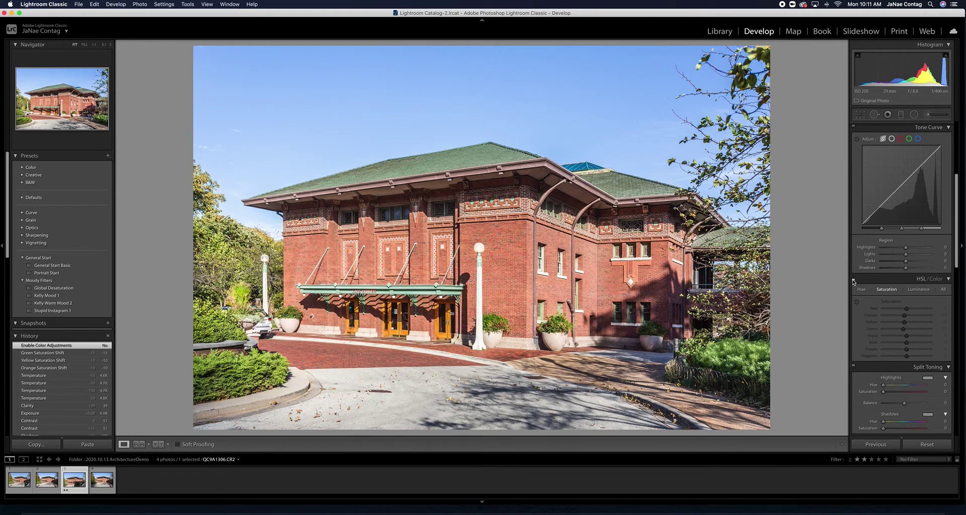
left_click(853, 280)
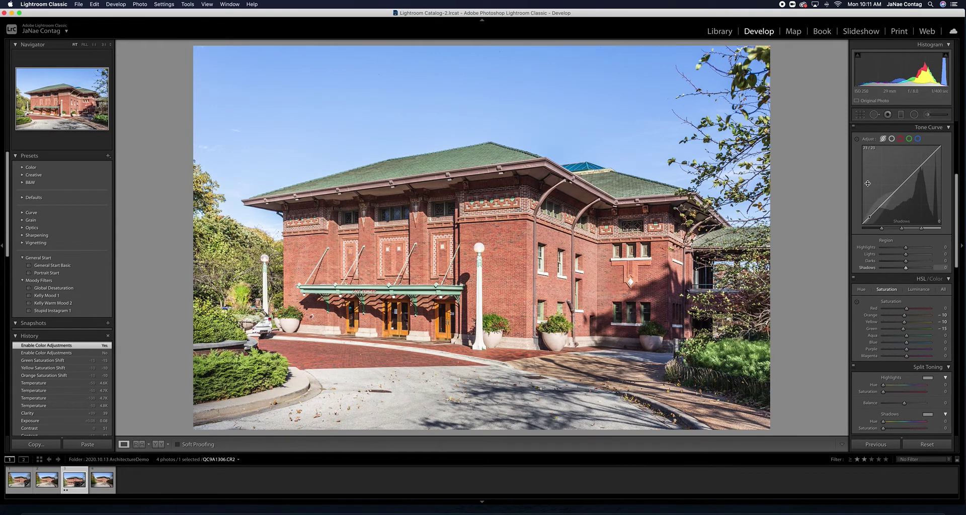
Adjust the tone curve regions, setting Lights to +5, Darks to +15 and Shadows to -10.
scroll(881, 189, "up", 1)
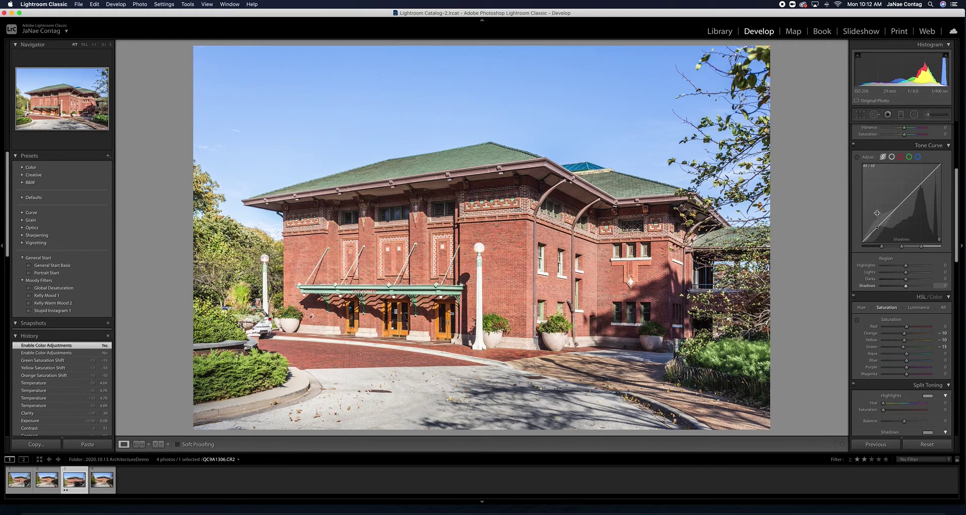
left_click(940, 273)
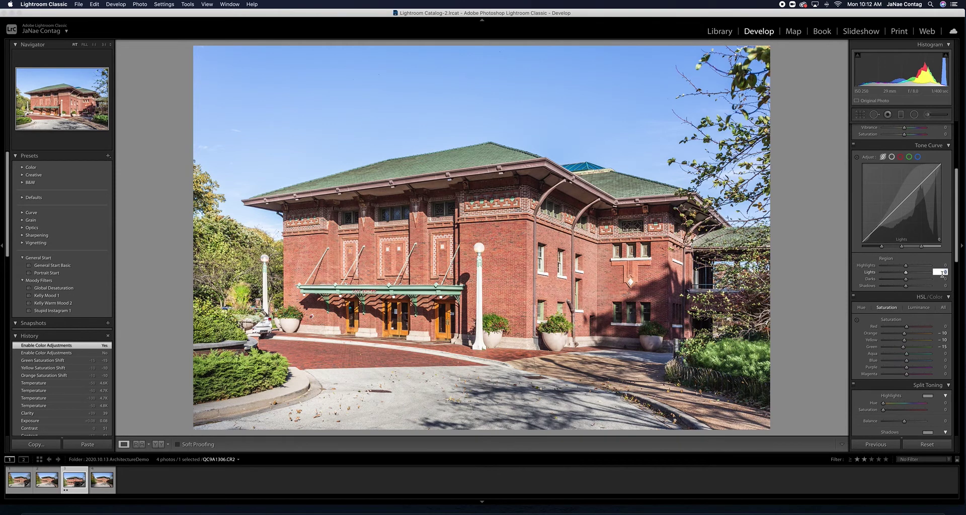
type("5")
key("Return")
left_click(943, 280)
type("15")
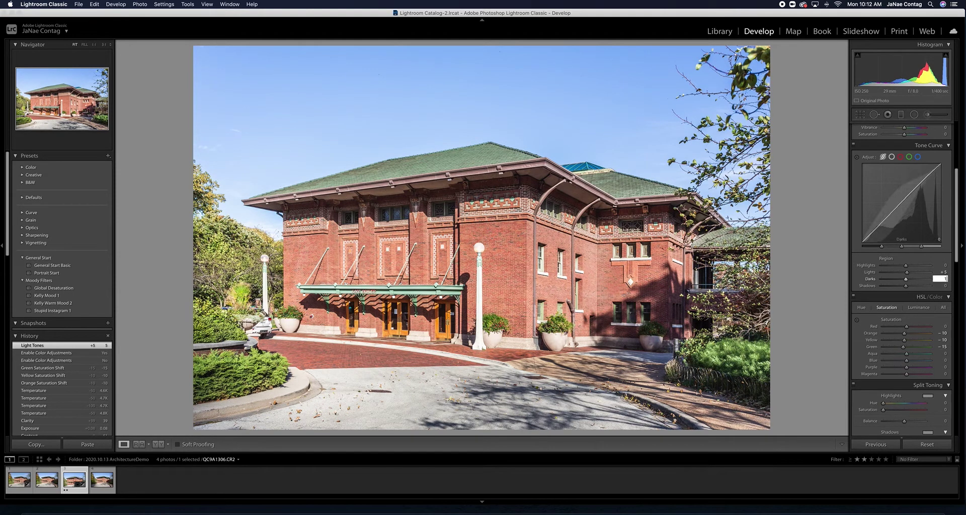
key("Return")
left_click(940, 286)
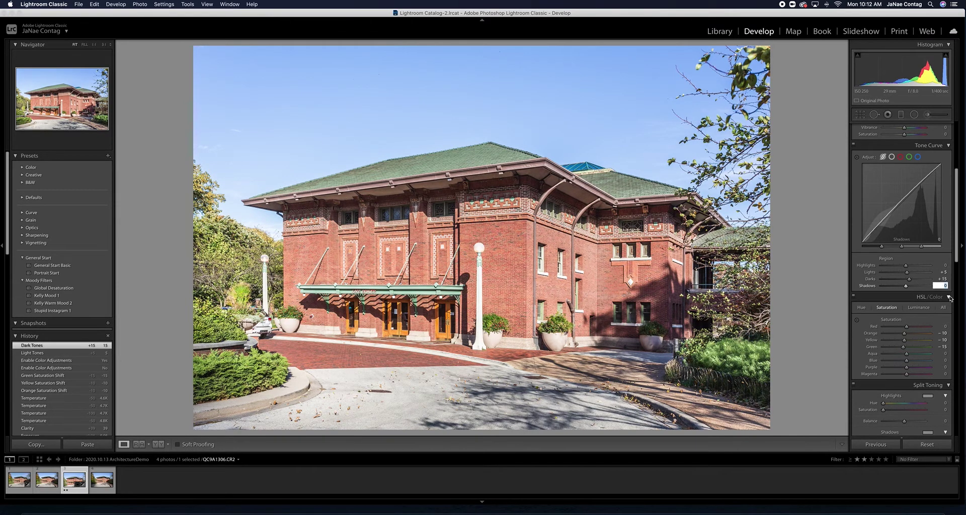
key("BackSpace")
type("-10")
key("Return")
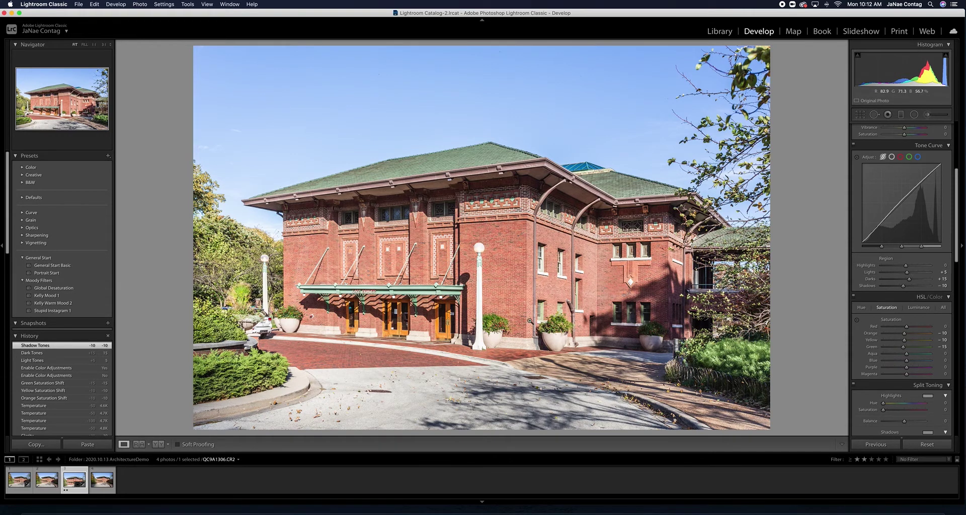
Add a graduated filter with the Burn Highlights effect, running from the top of the sky down to the building's entrance level.
scroll(877, 256, "up", 6)
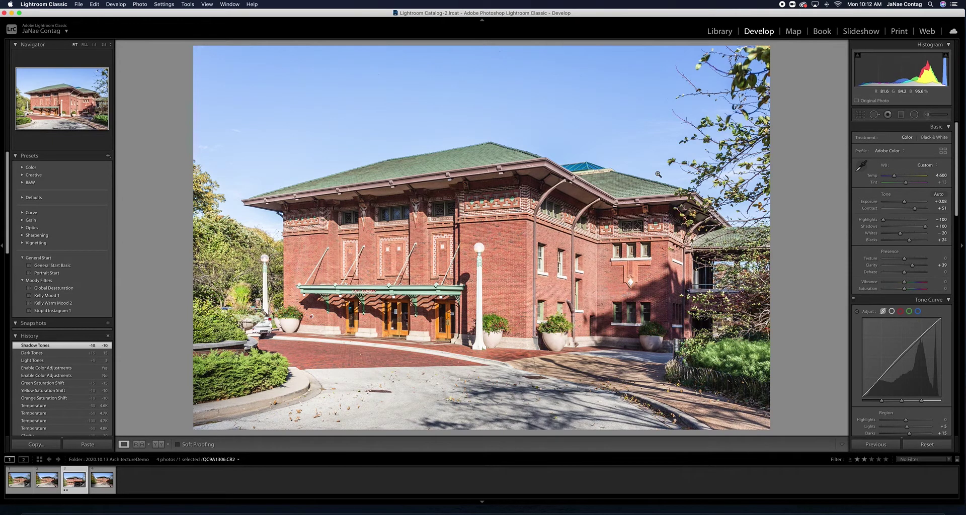
key("m")
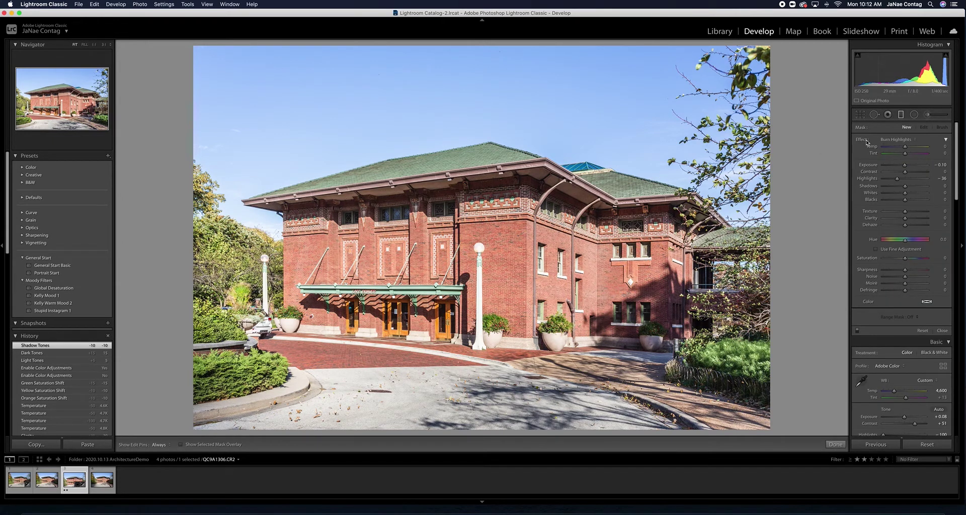
left_click(885, 141)
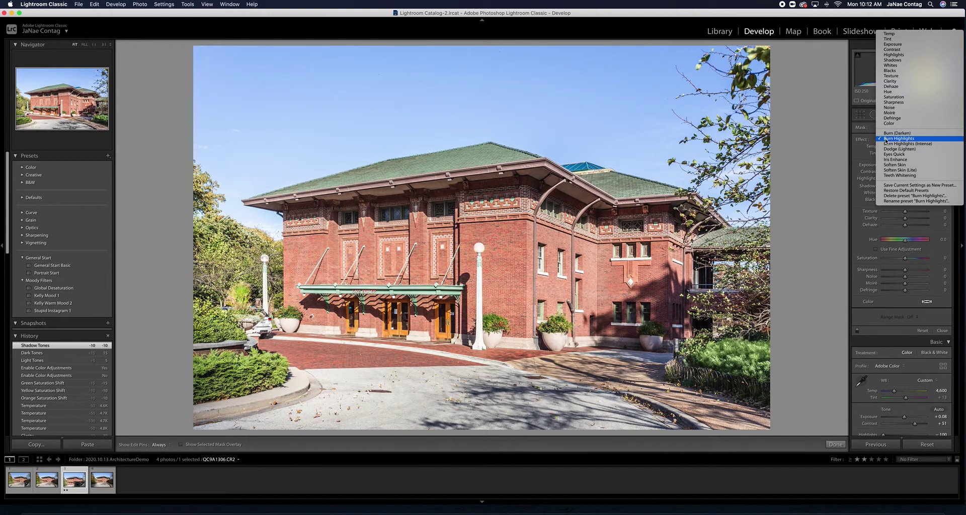
left_click(885, 142)
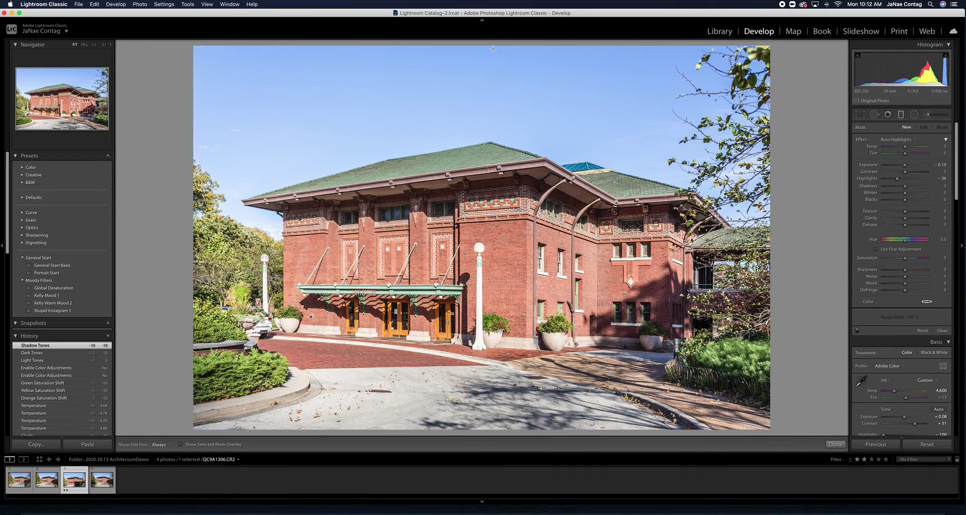
left_click_drag(493, 46, 499, 320)
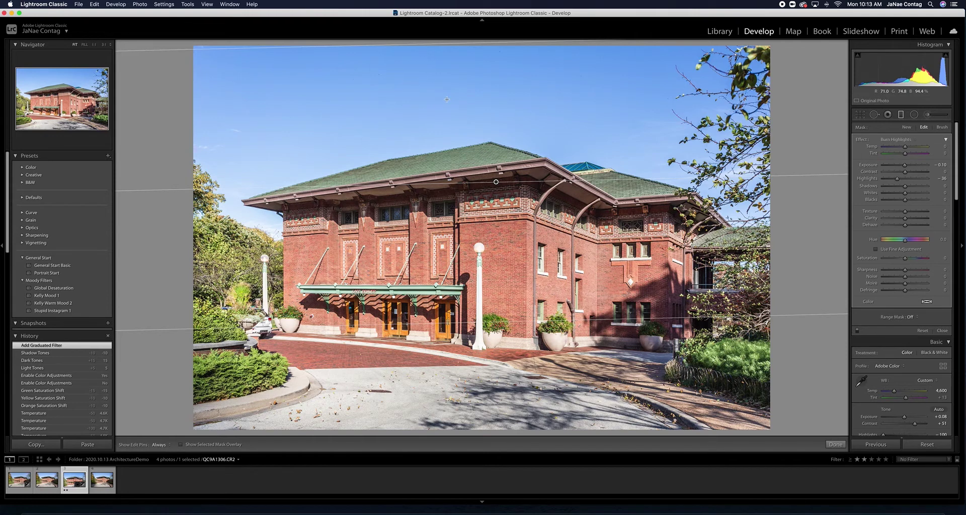
Add a second Burn Highlights graduated filter rising from the photo's lower edge over the driveway, with Exposure -0.44 and Highlights -80.
key("m")
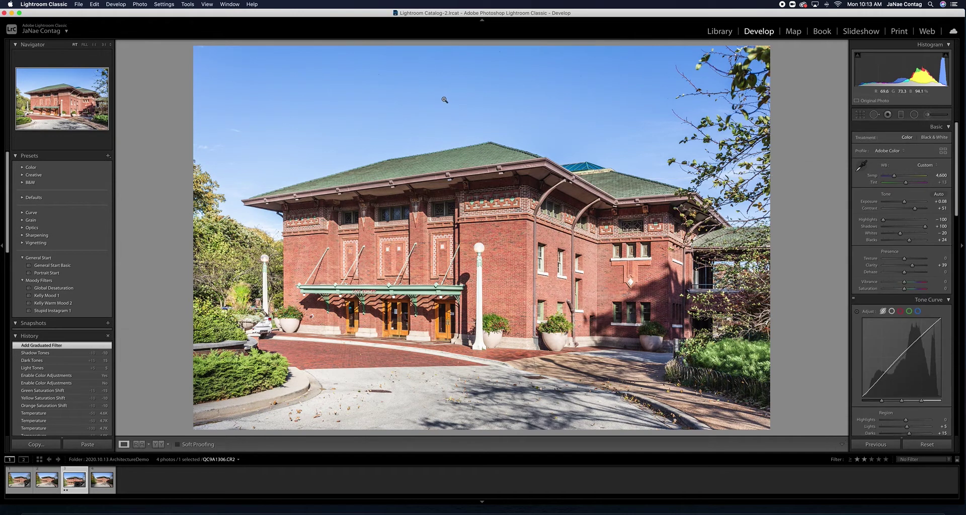
key("m")
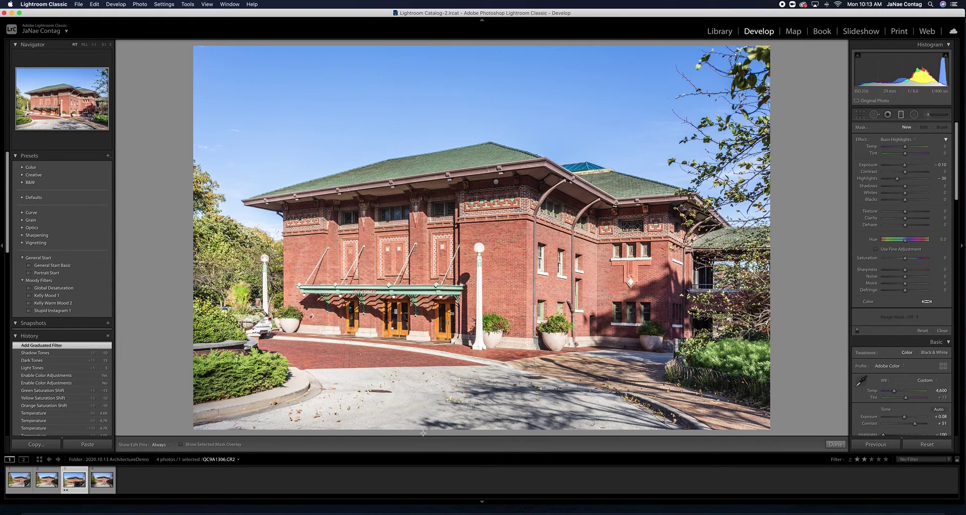
left_click_drag(425, 430, 427, 345)
left_click_drag(425, 389, 430, 353)
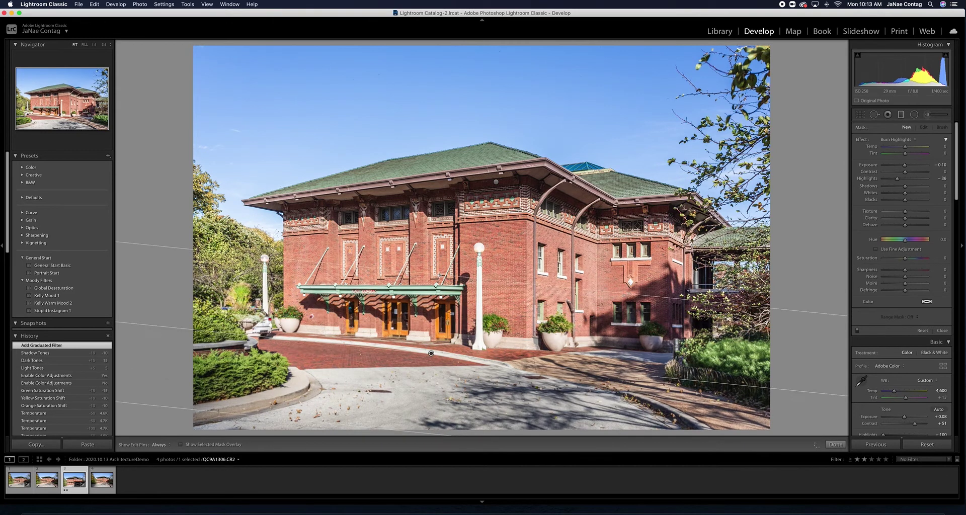
left_click_drag(443, 265, 443, 260)
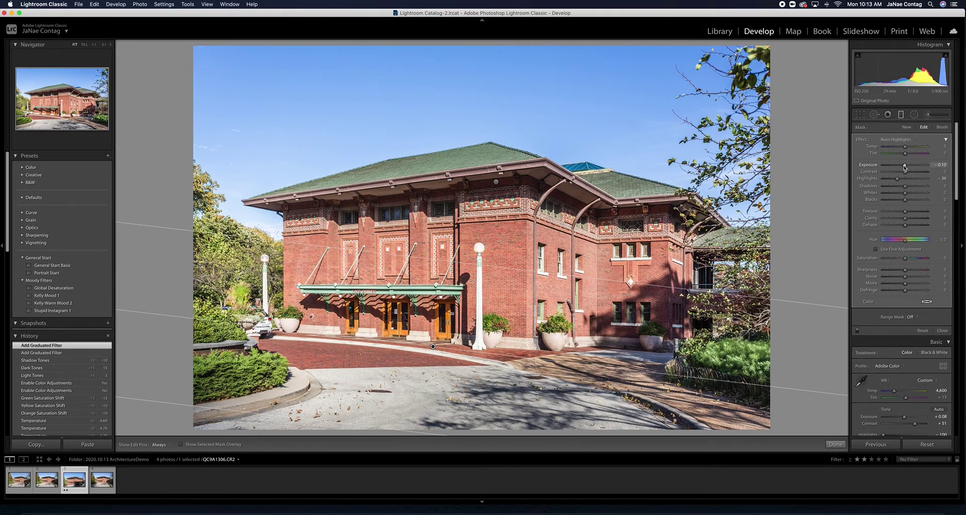
mouse_move(905, 166)
left_mouse_down()
mouse_move(898, 182)
mouse_move(888, 181)
left_mouse_up()
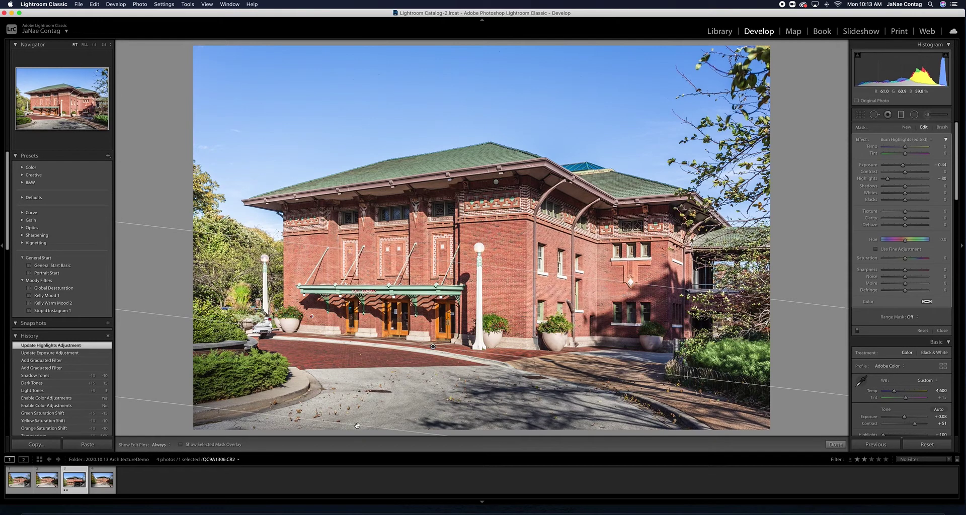
key("m")
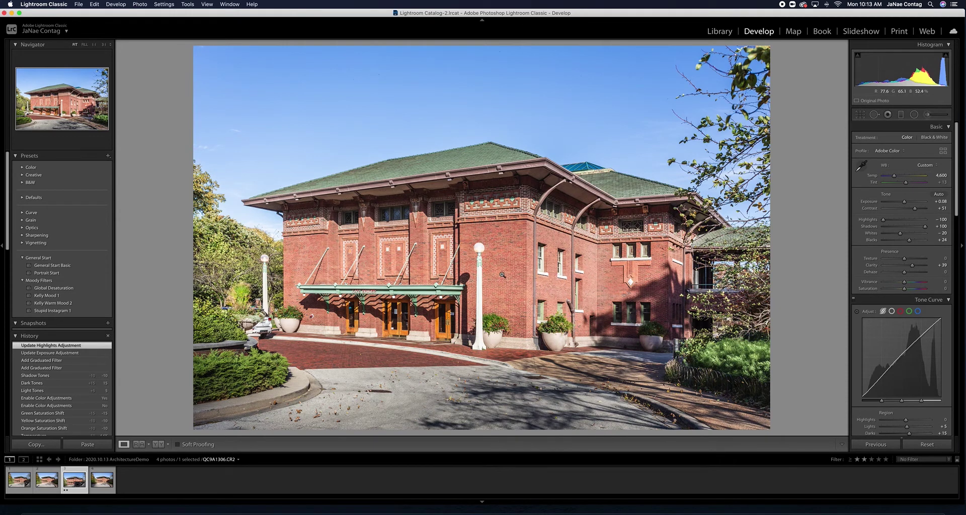
Paint the sunlit brick facade with the Adjustment Brush using the Burn Highlights effect.
key("k")
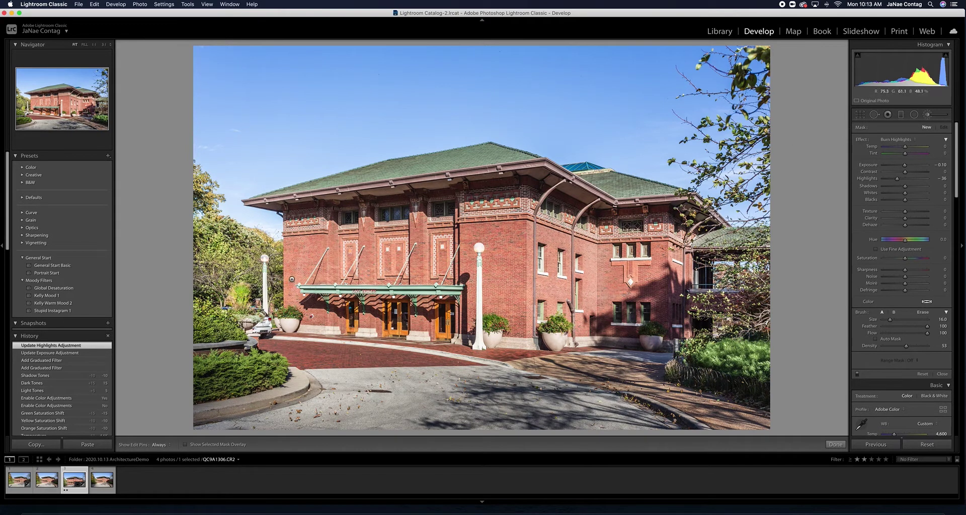
key("h")
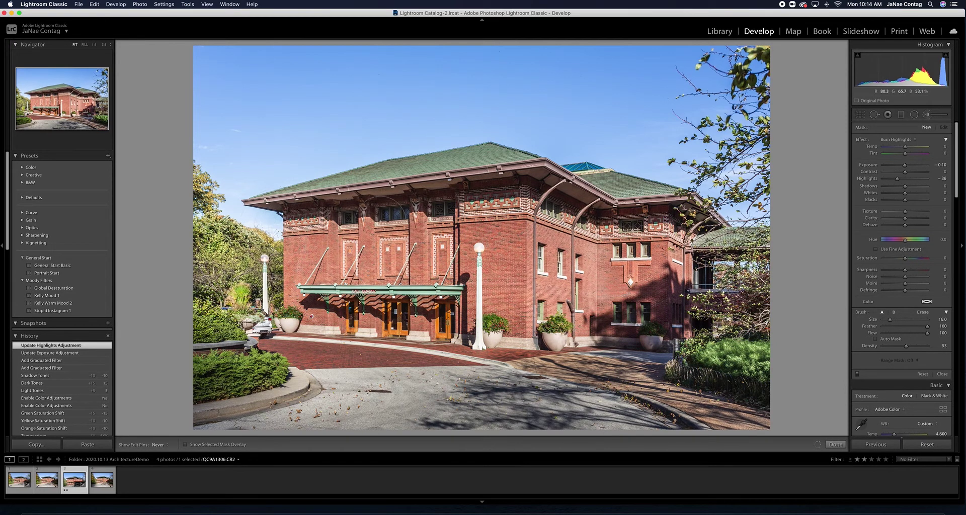
left_click_drag(383, 204, 513, 184)
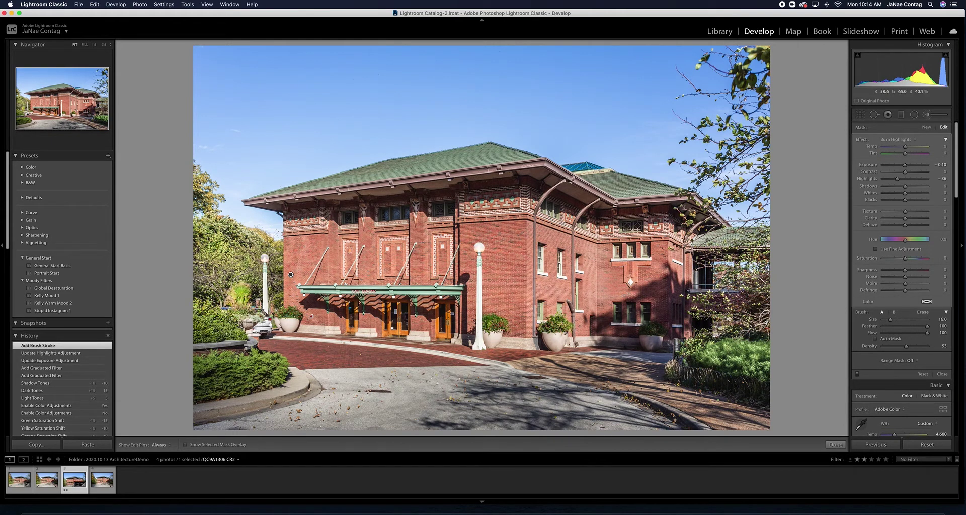
key("k")
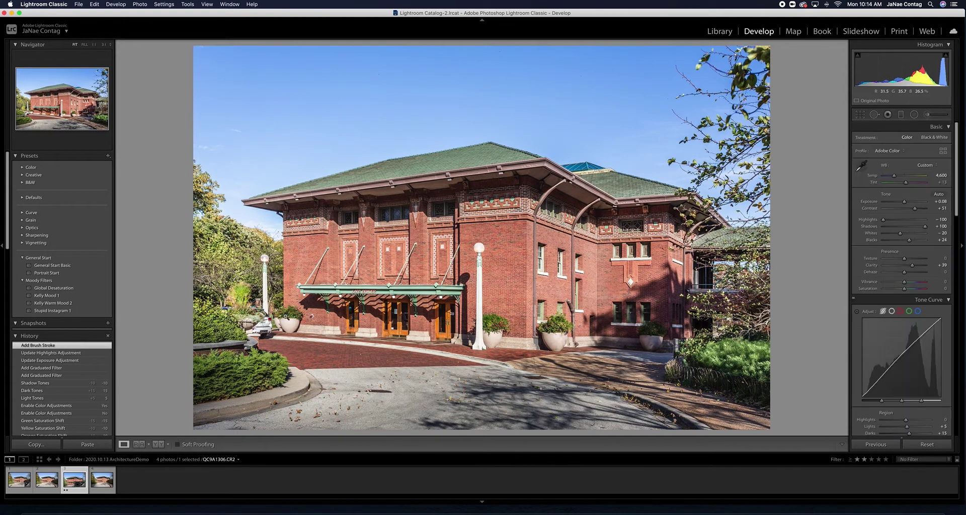
Add a Burn Highlights graduated filter running inward from the photo's left edge across the entrance facade, and inspect the brickwork up close.
key("k")
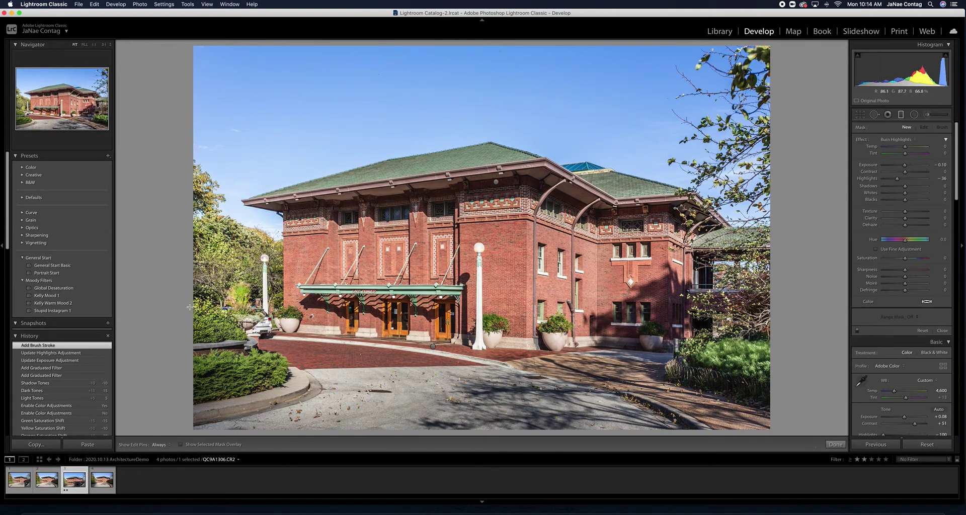
left_click_drag(190, 307, 244, 306)
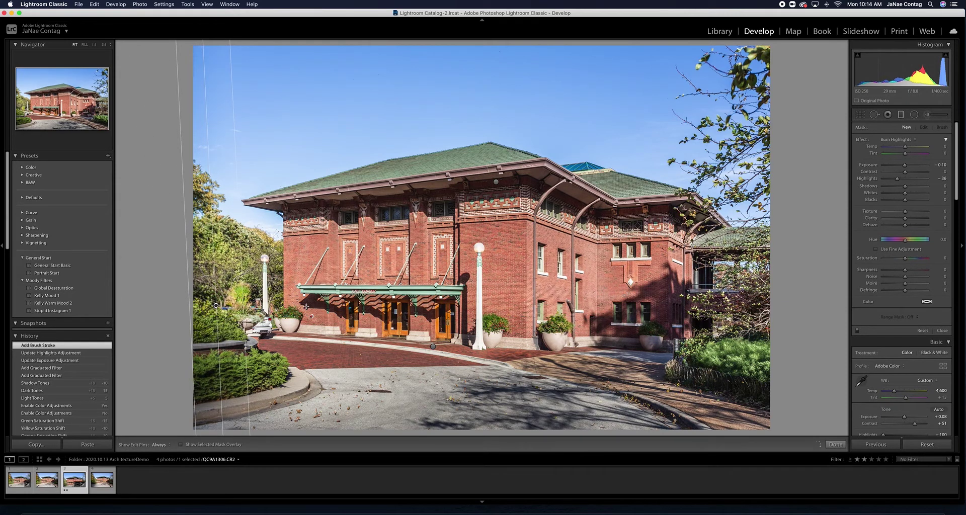
left_click_drag(305, 306, 386, 279)
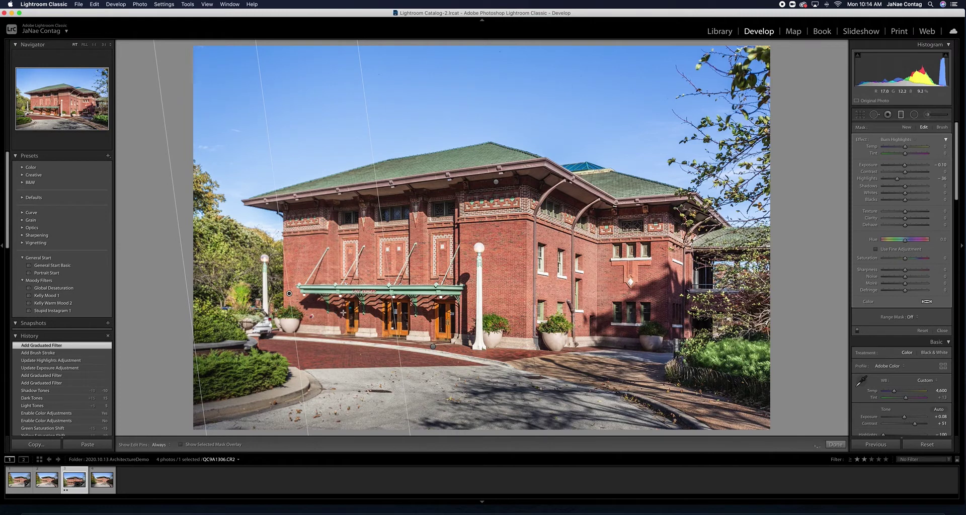
key("m")
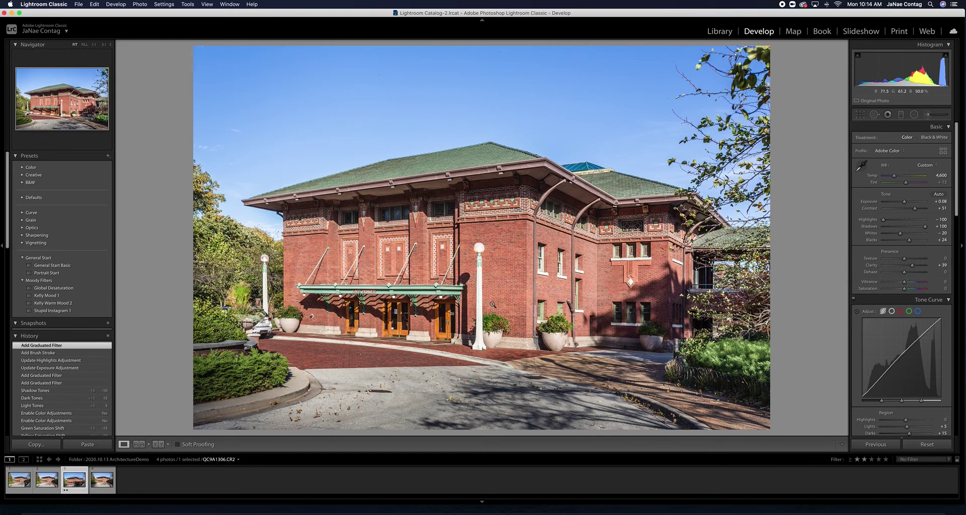
left_click(493, 305)
left_click_drag(468, 210, 472, 222)
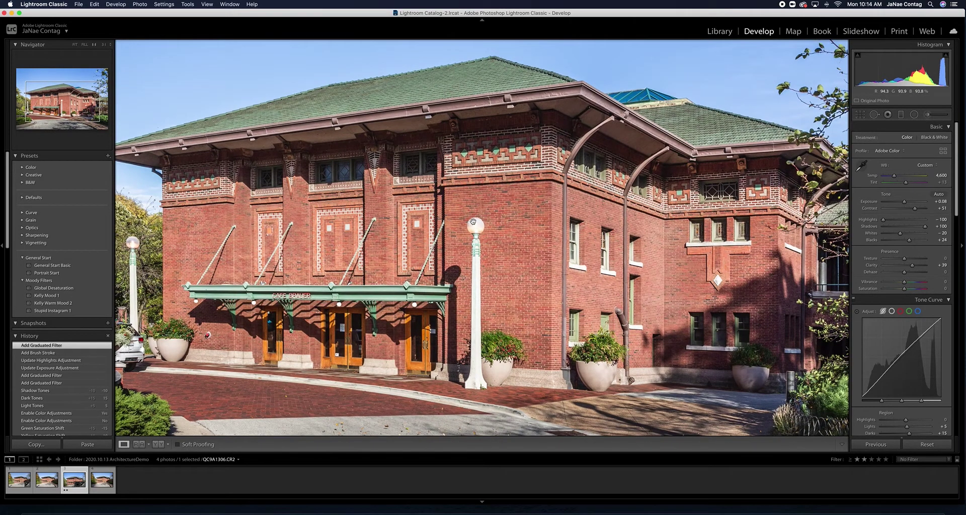
left_click(512, 237)
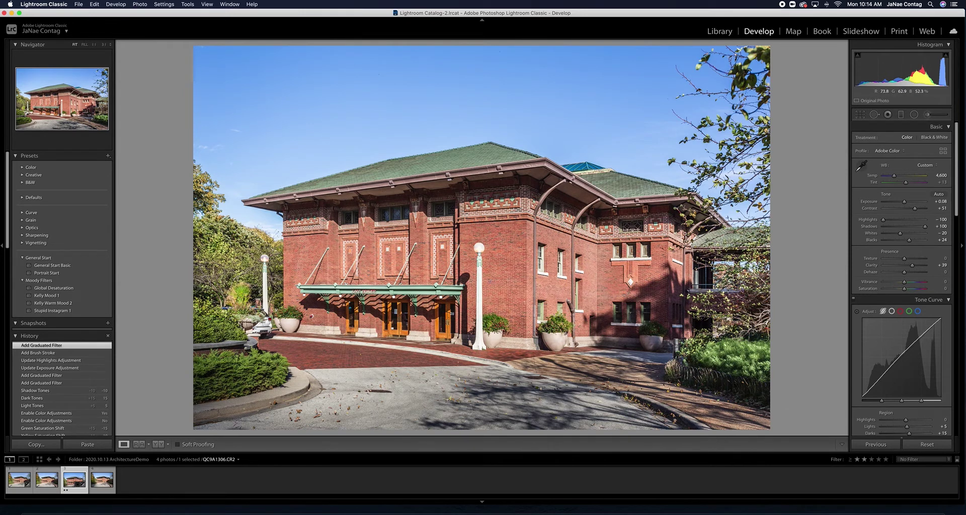
Set the Sharpening Amount to 70 in the Detail adjustments.
left_click_drag(956, 209, 951, 308)
scroll(951, 307, "down", 3)
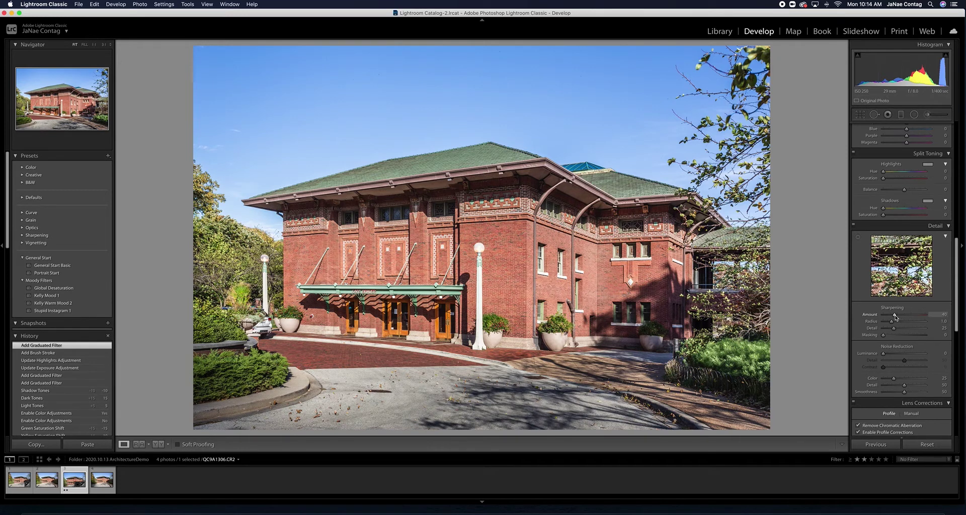
left_click_drag(894, 317, 900, 316)
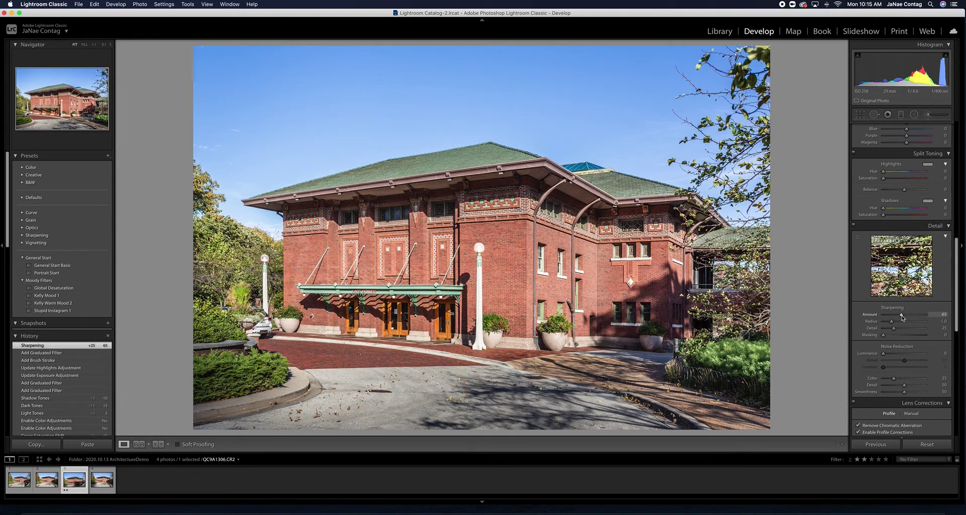
left_click(948, 315)
type("70")
key("Return")
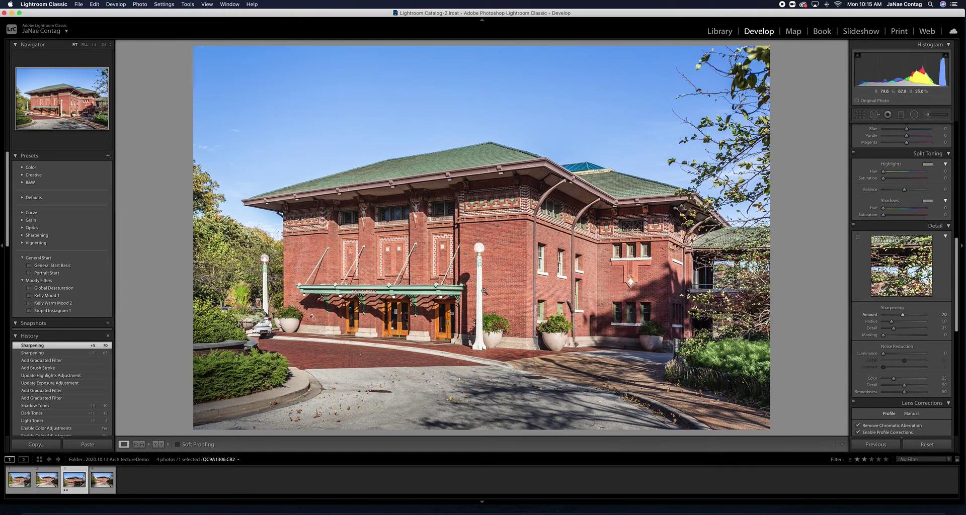
Compare the enlarged building facade with and without the Detail adjustments.
left_click(495, 267)
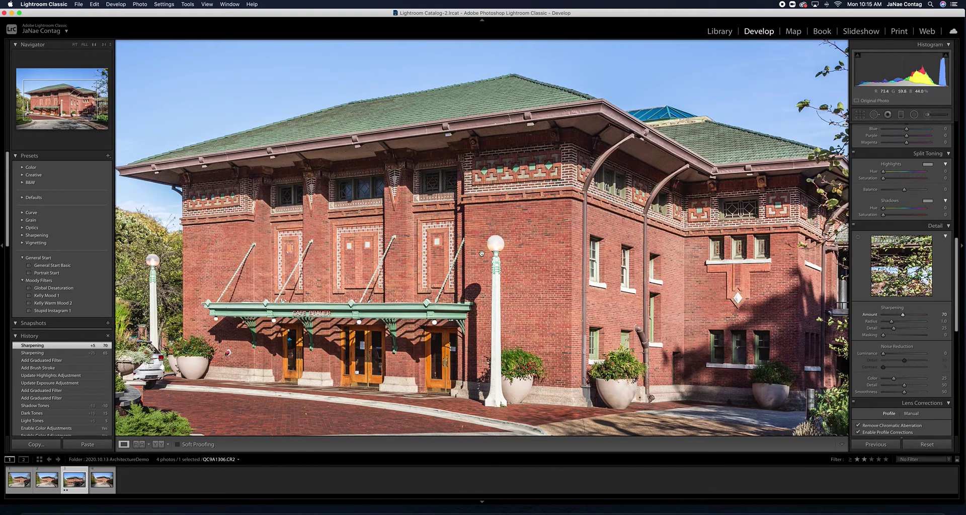
left_click(852, 226)
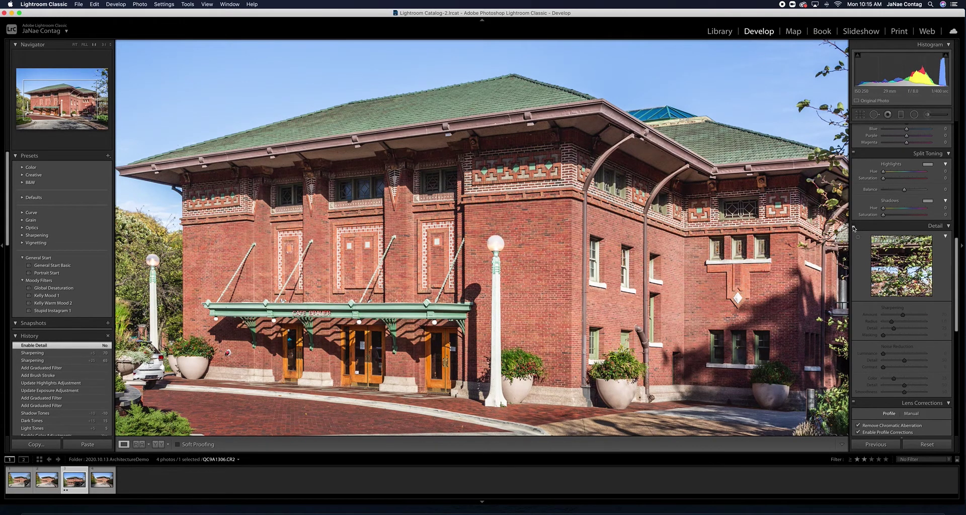
left_click(853, 226)
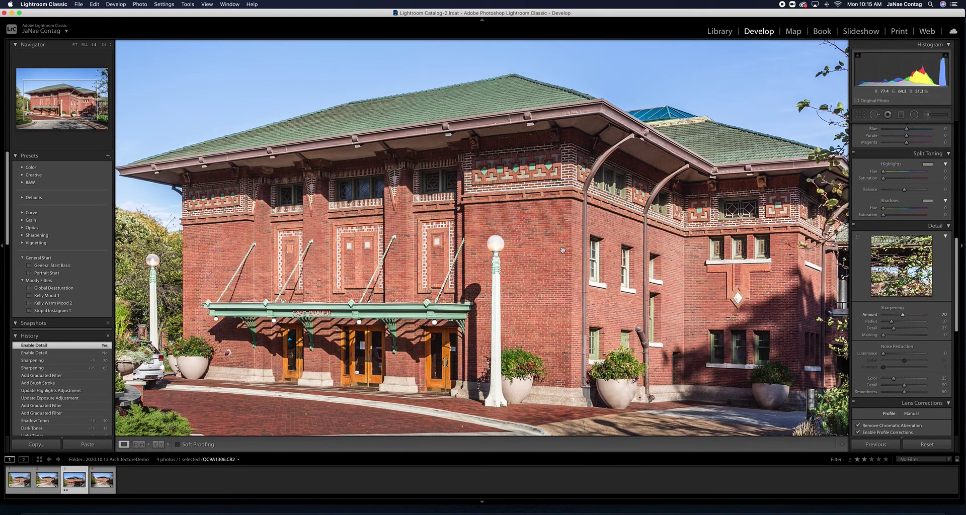
left_click(854, 227)
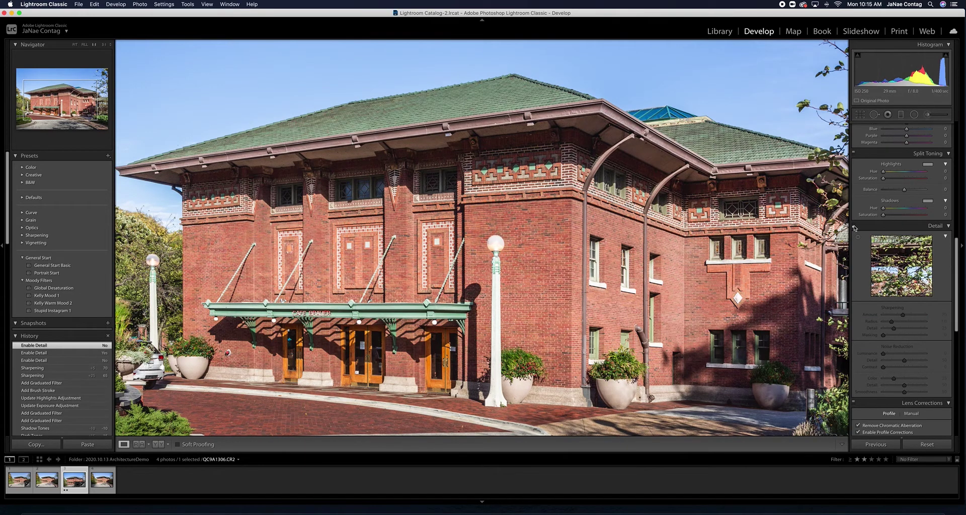
left_click(854, 227)
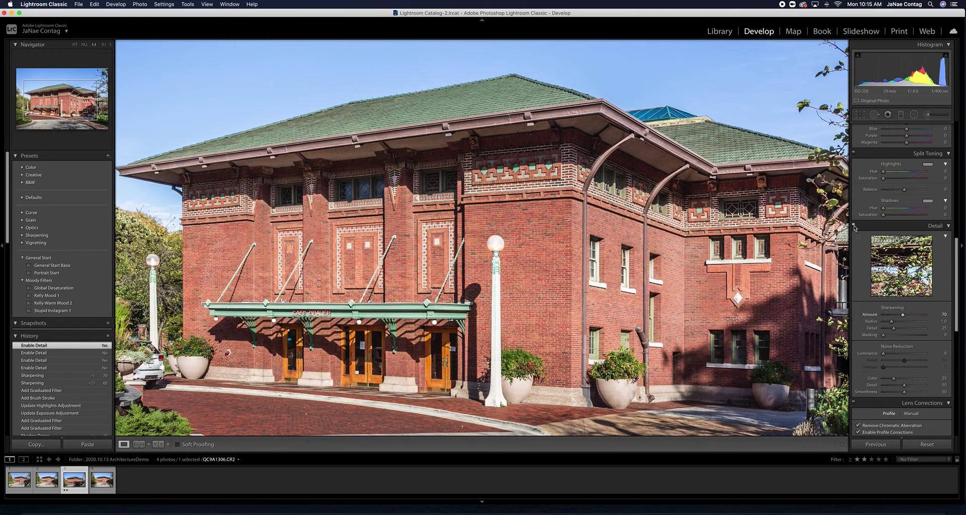
left_click(474, 272)
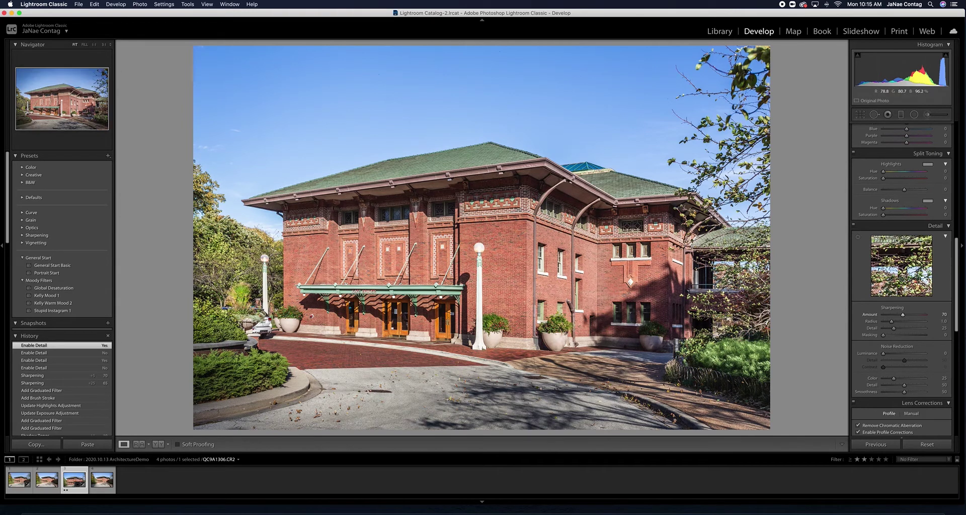
Switch to the Library, open the RAW folder of the 2019.10.15 Architecture Demo and filter its photos to two stars and higher.
left_click(719, 31)
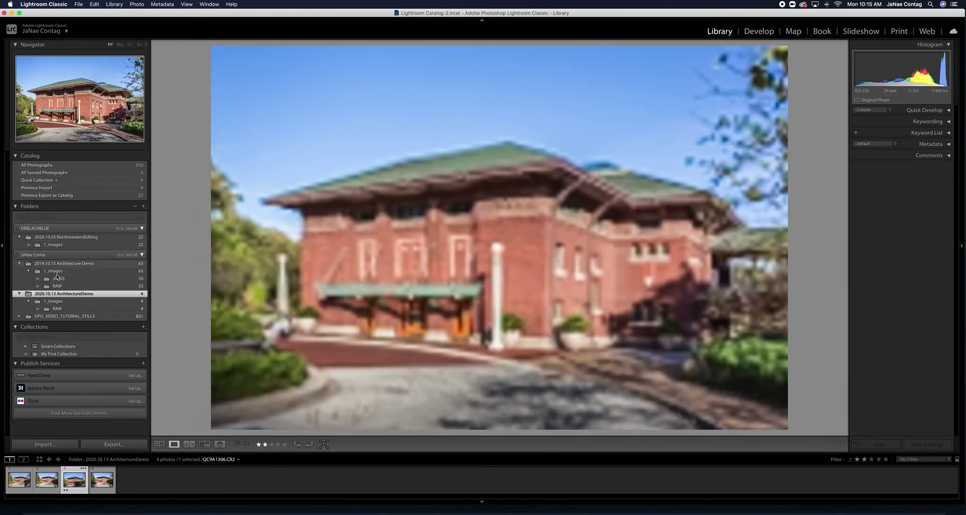
left_click(57, 285)
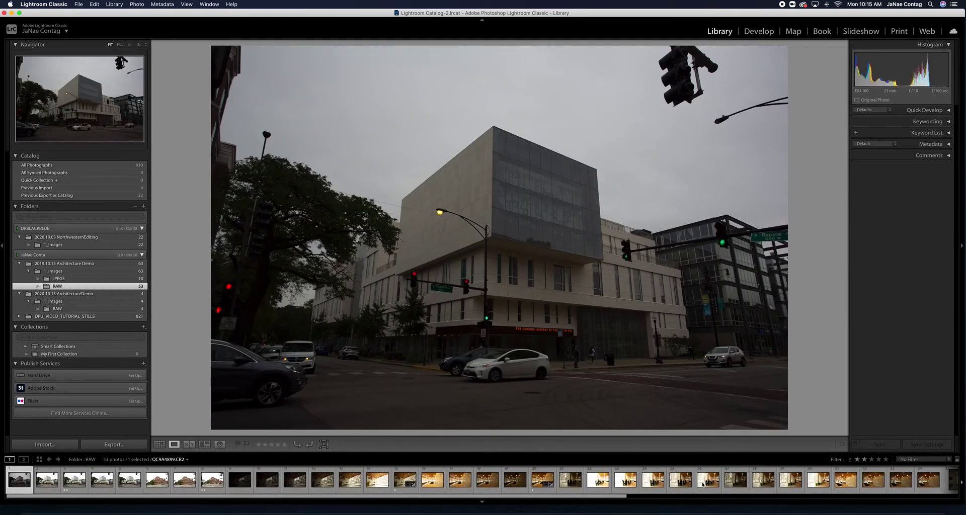
left_click(864, 460)
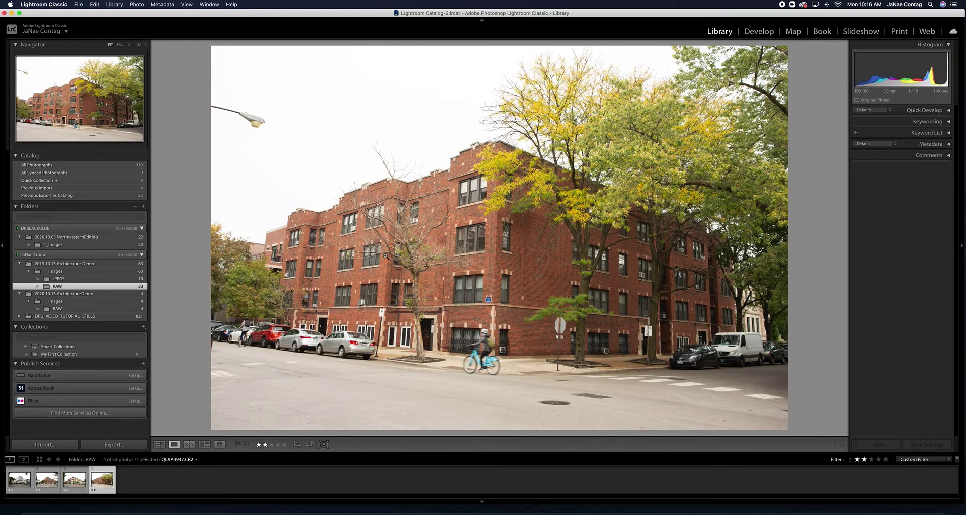
Look through the filtered two-star building photos one by one to judge their suitability for editing.
left_click(19, 479)
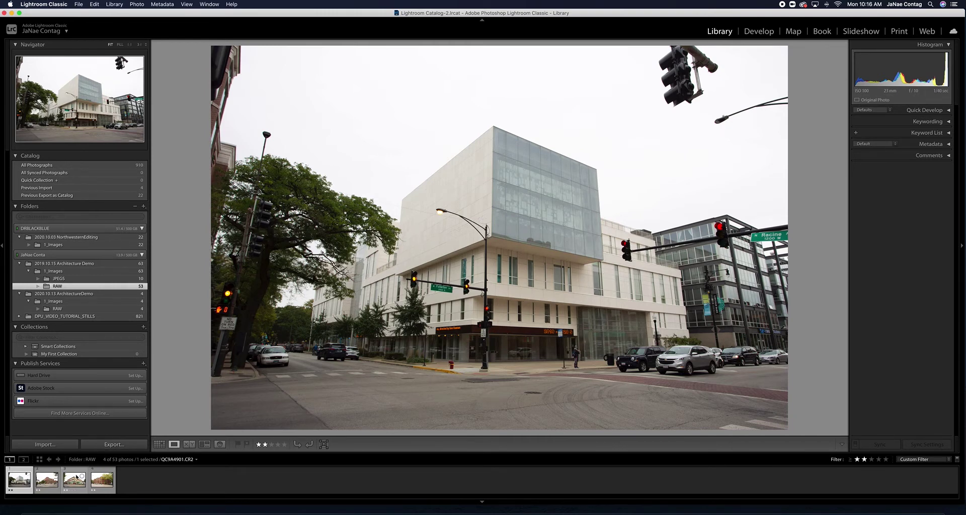
left_click(50, 481)
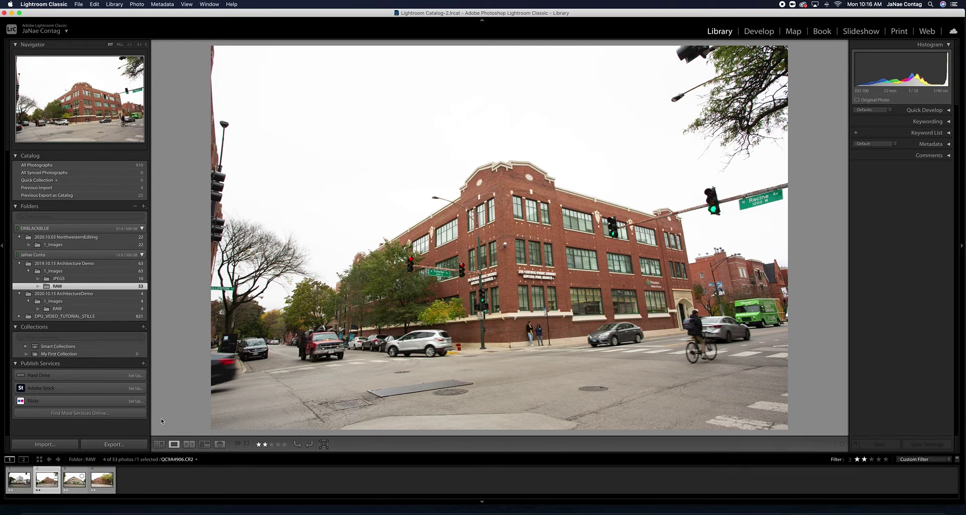
key("Right")
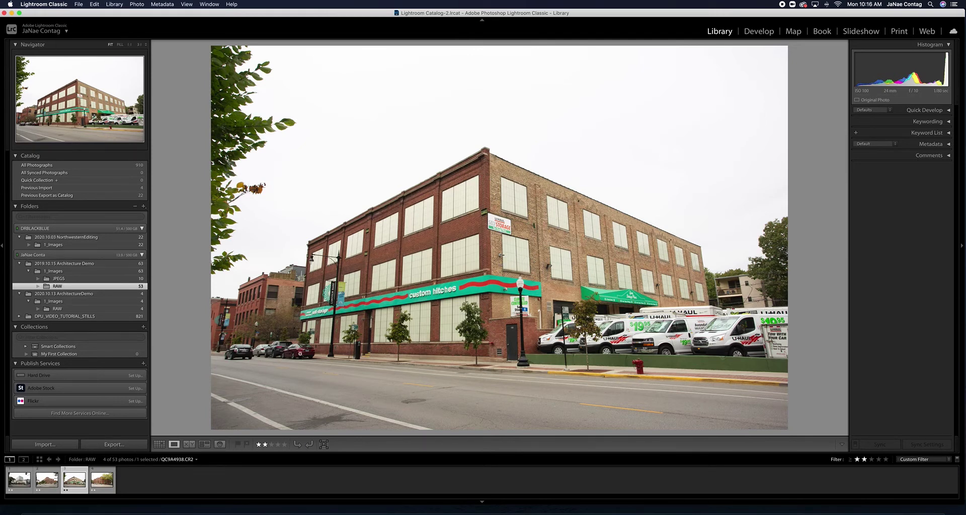
left_click(101, 479)
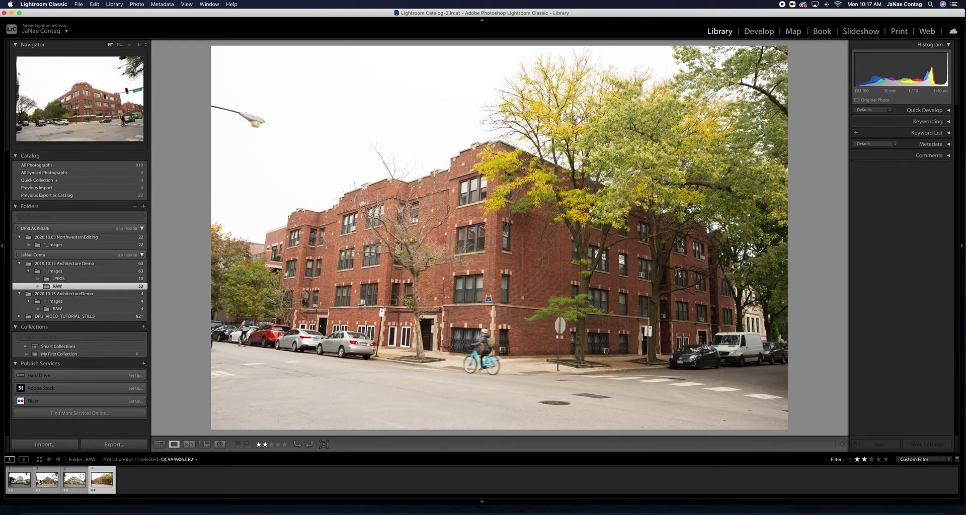
Select the photo of the white and glass corner building, QC9A4901.CR2, and open it in Develop at the Basic adjustments.
left_click(20, 481)
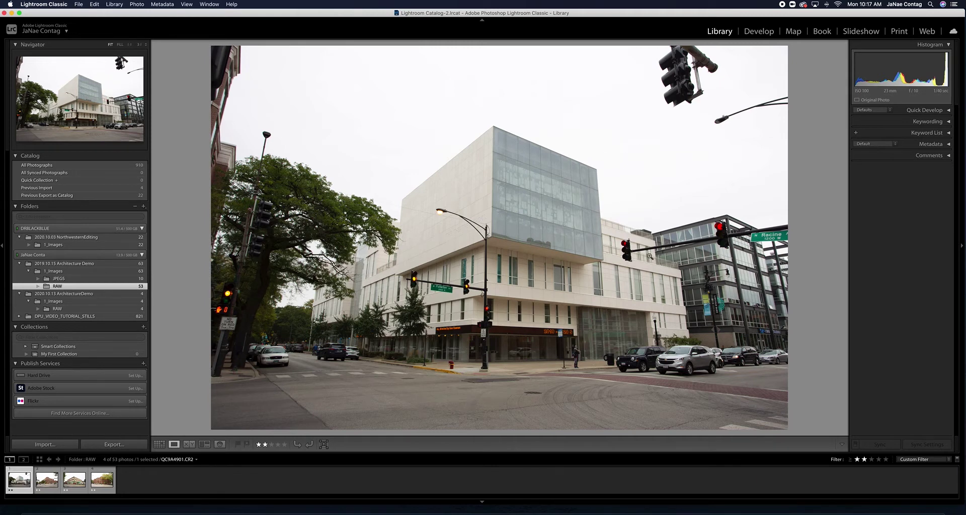
left_click(758, 32)
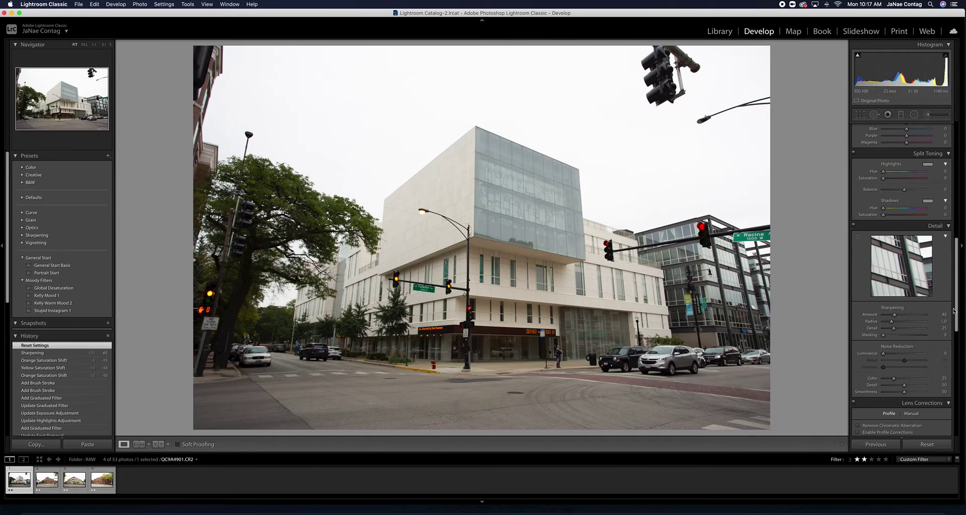
left_click_drag(957, 310, 963, 189)
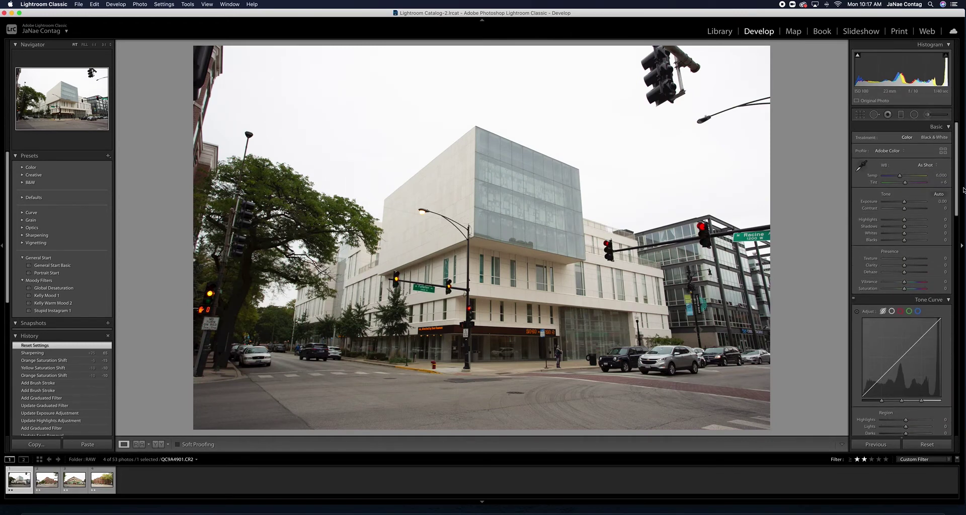
Set Whites to -39 and Blacks to +22 for the corner building photo, judging them against the clipping preview.
scroll(905, 235, "down", 1)
left_click(904, 233, "alt")
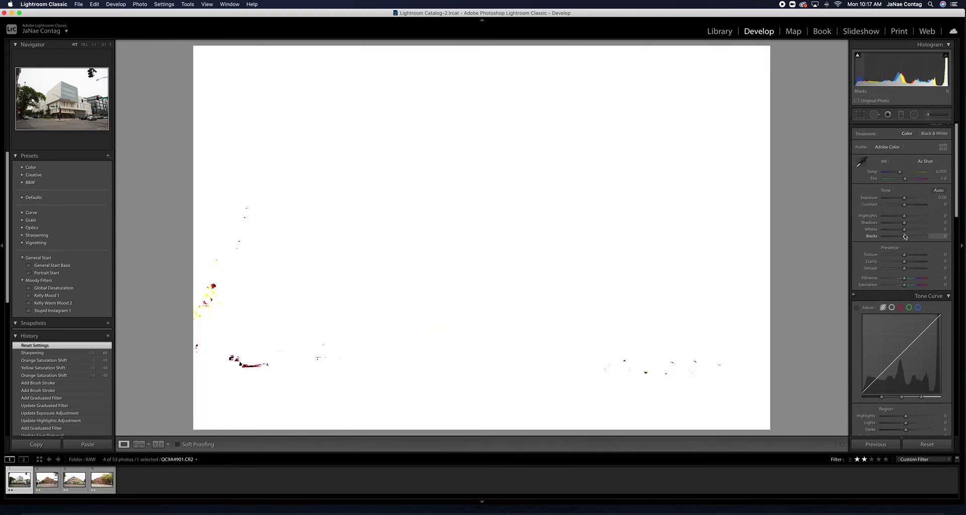
mouse_move(904, 233)
left_mouse_down("alt")
mouse_move(892, 233)
mouse_move(909, 240)
left_mouse_up("alt")
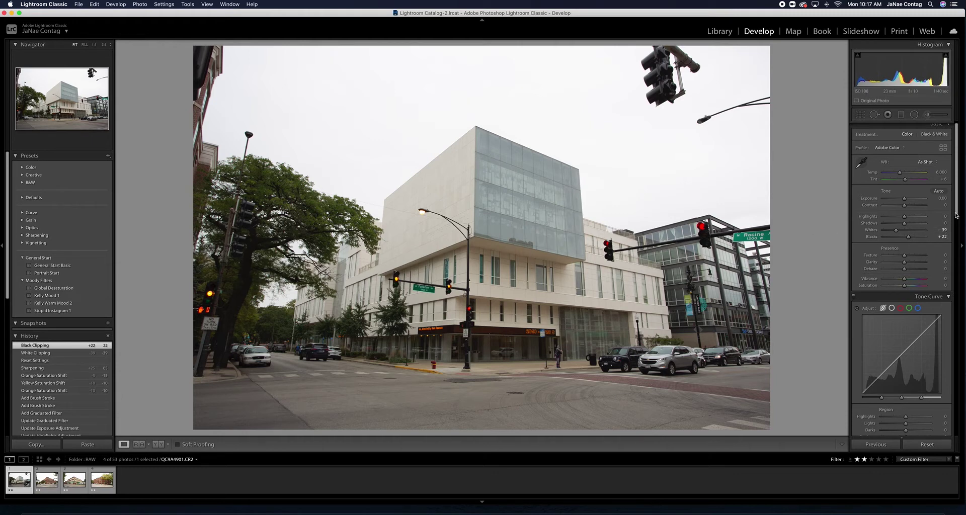
Enable Remove Chromatic Aberration and Enable Profile Corrections in the lens corrections.
left_click_drag(957, 214, 958, 362)
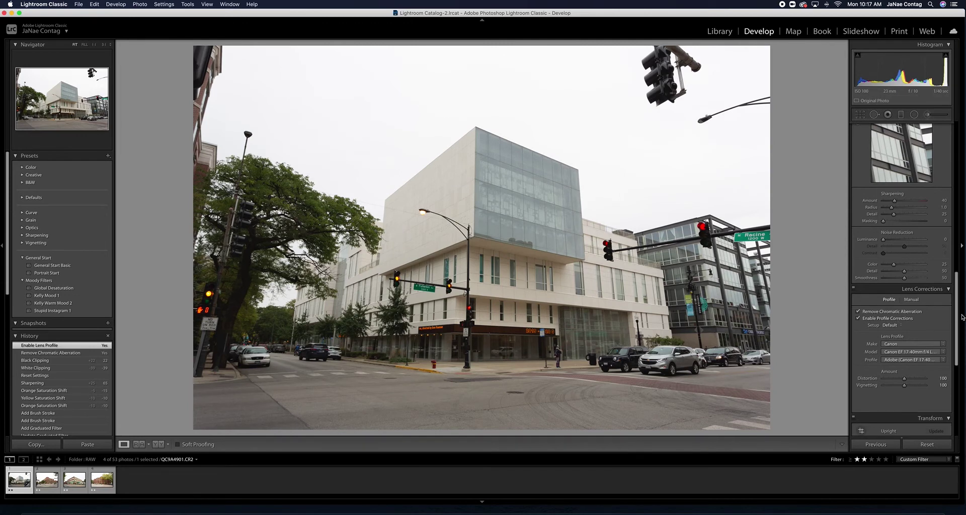
Try the automatic Vertical Upright correction on the building and switch Upright back off.
left_click_drag(956, 310, 946, 366)
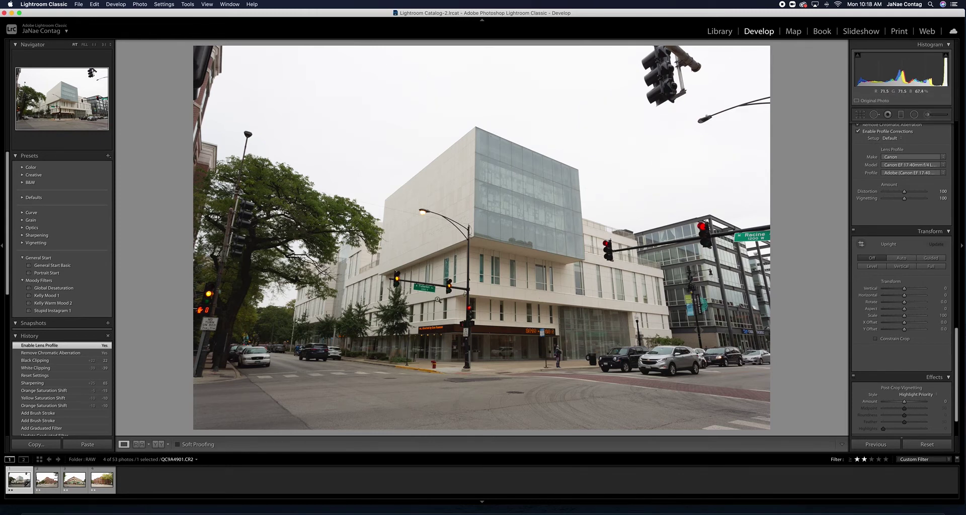
left_click(903, 269)
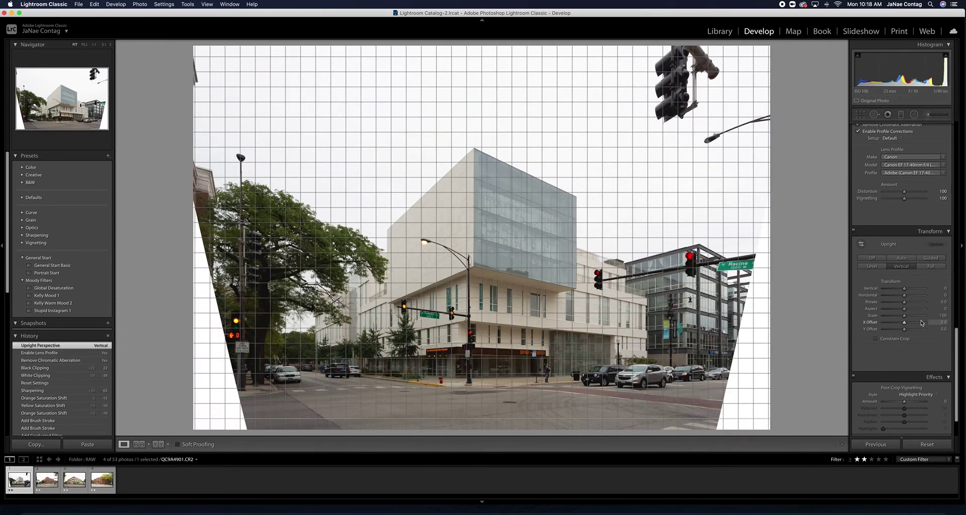
left_click(872, 258)
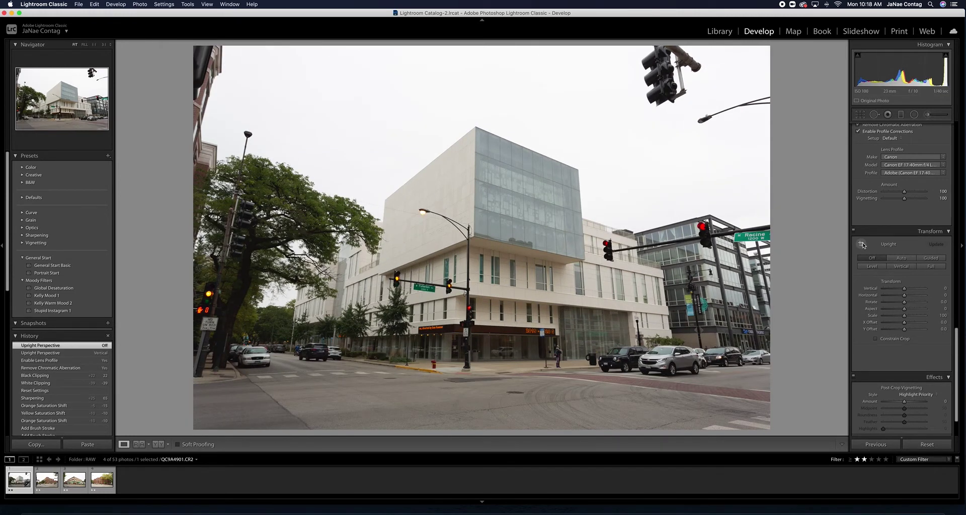
Straighten the building with Guided Upright, placing one vertical guide along its far right edge and another along the left-hand facade.
left_click(861, 245)
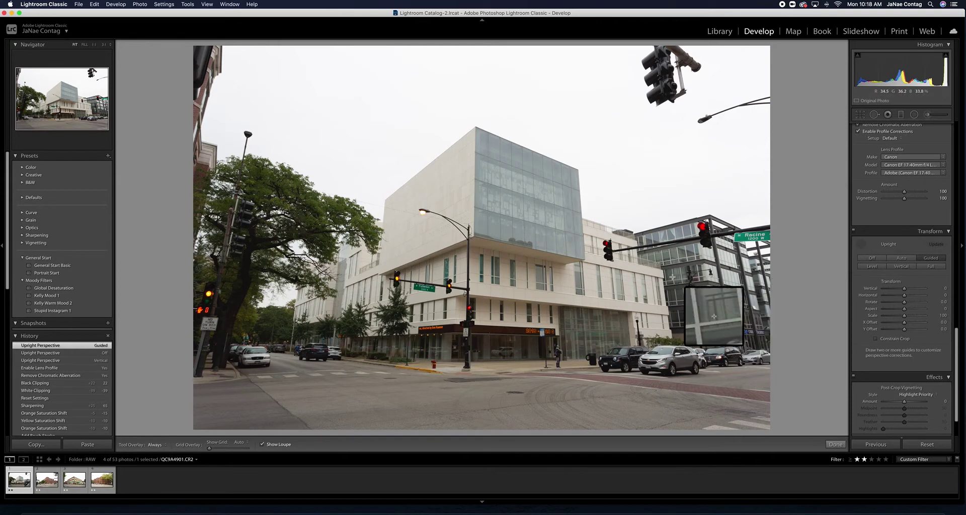
left_click_drag(662, 278, 669, 325)
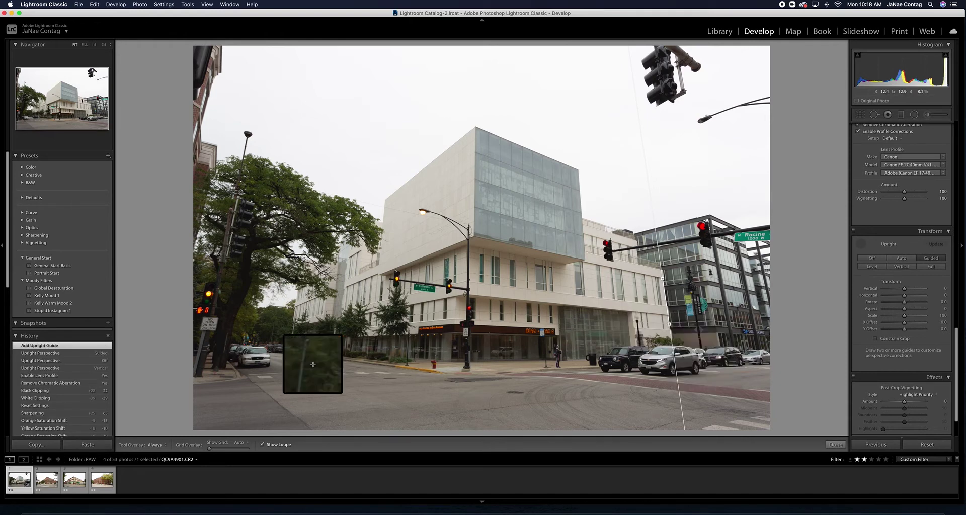
left_click_drag(338, 263, 332, 317)
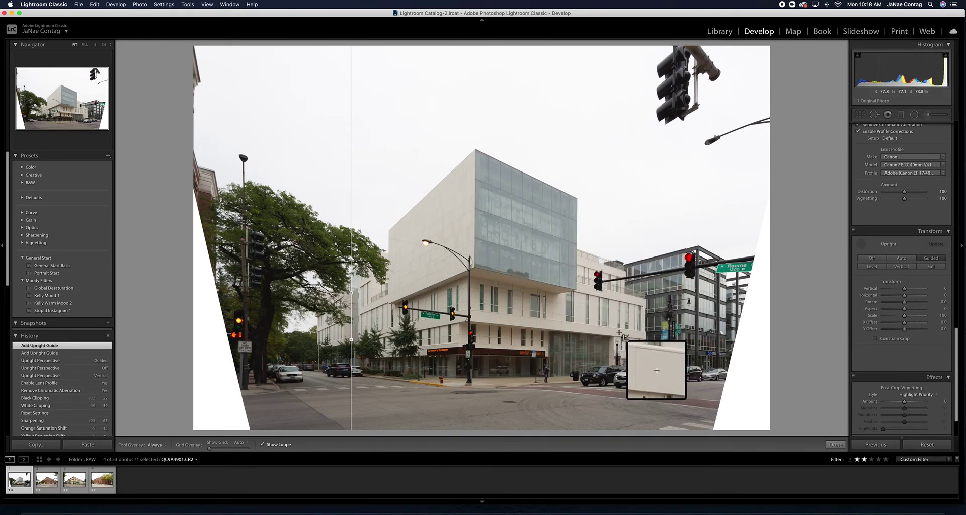
Crop tighter around the building to exclude the blank corners and most of the overhead traffic light, and compare with the before version.
key("r")
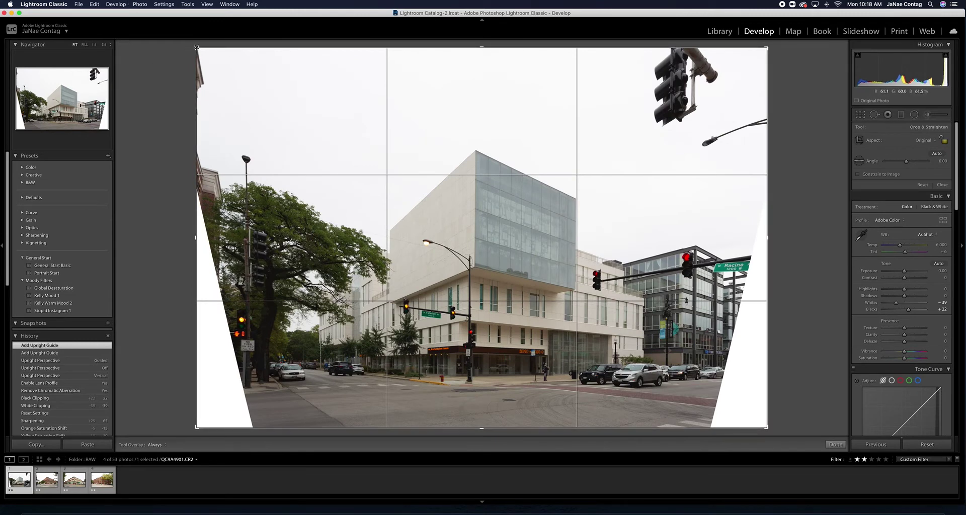
left_click_drag(197, 48, 203, 66)
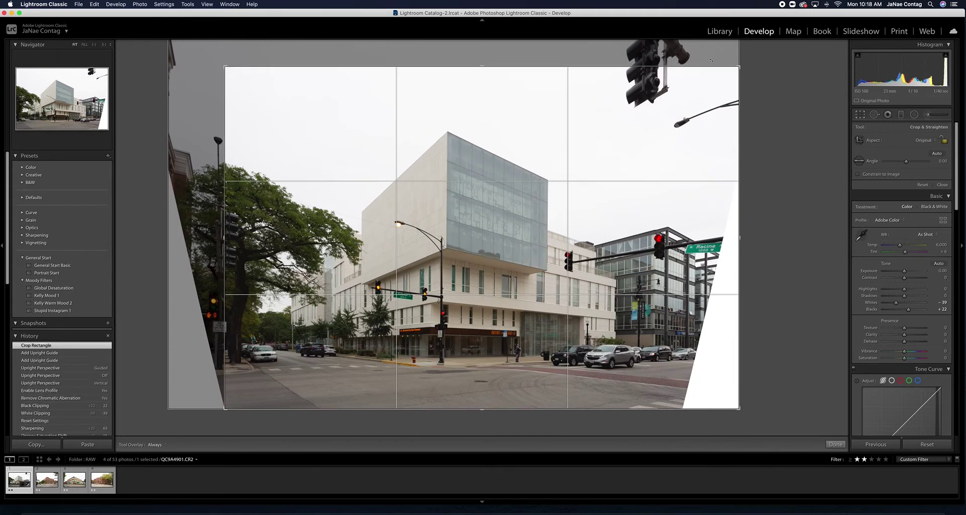
left_click_drag(736, 69, 712, 87)
left_click_drag(460, 264, 458, 270)
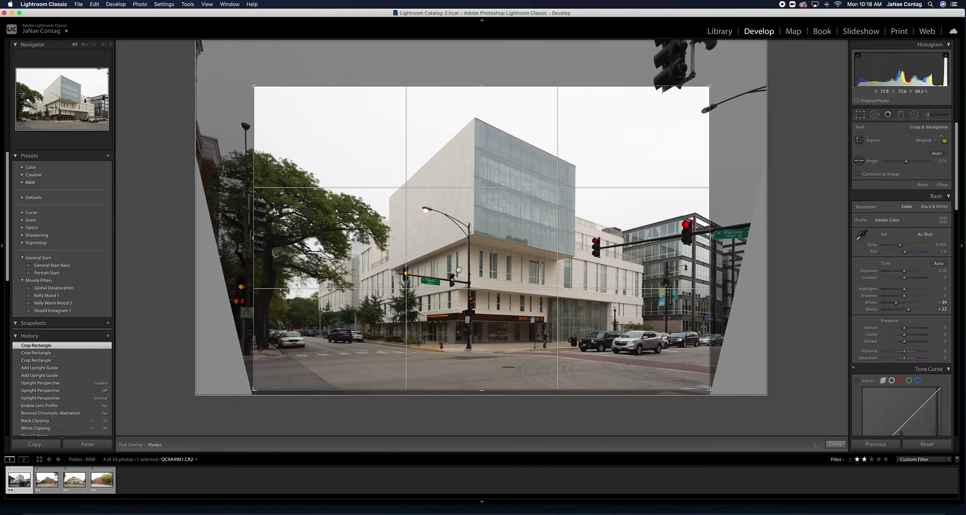
scroll(911, 309, "down", 15)
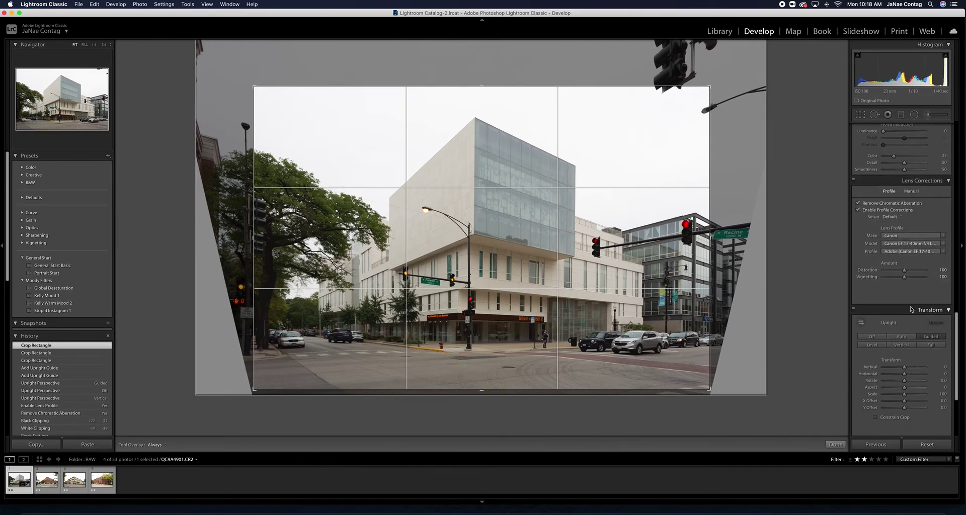
scroll(911, 310, "down", 8)
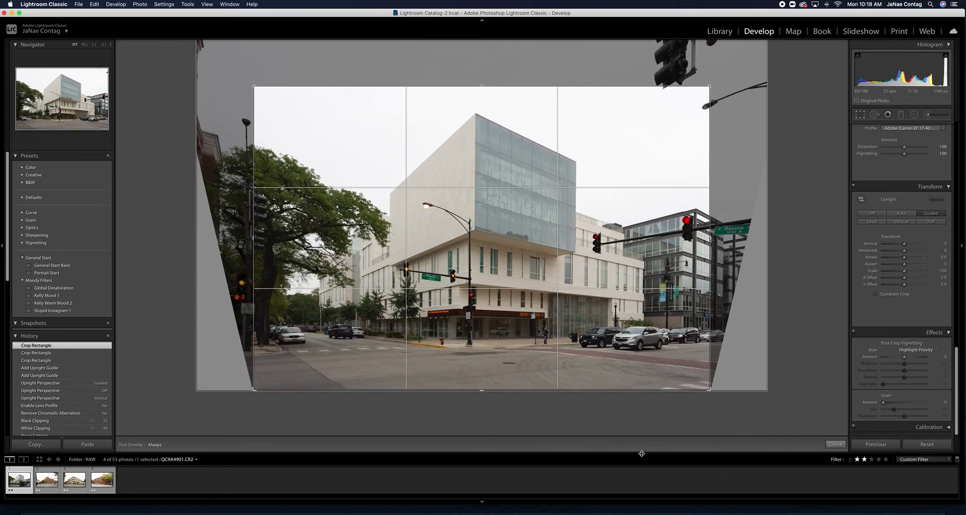
left_click_drag(641, 453, 641, 453)
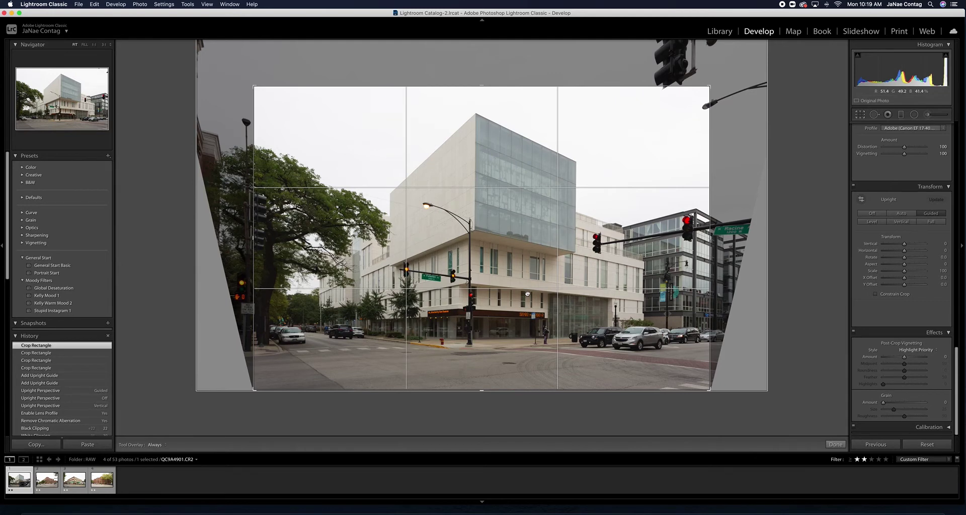
left_click_drag(527, 293, 528, 294)
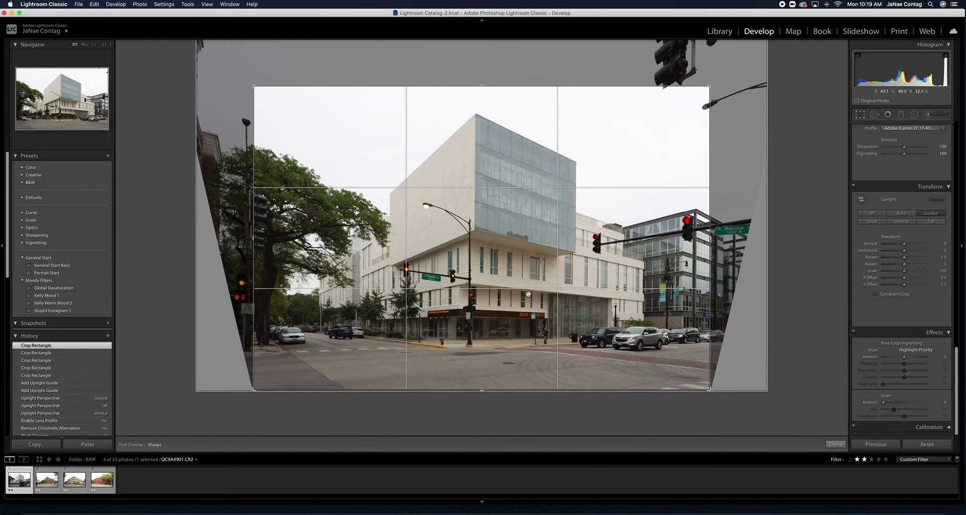
key("Return")
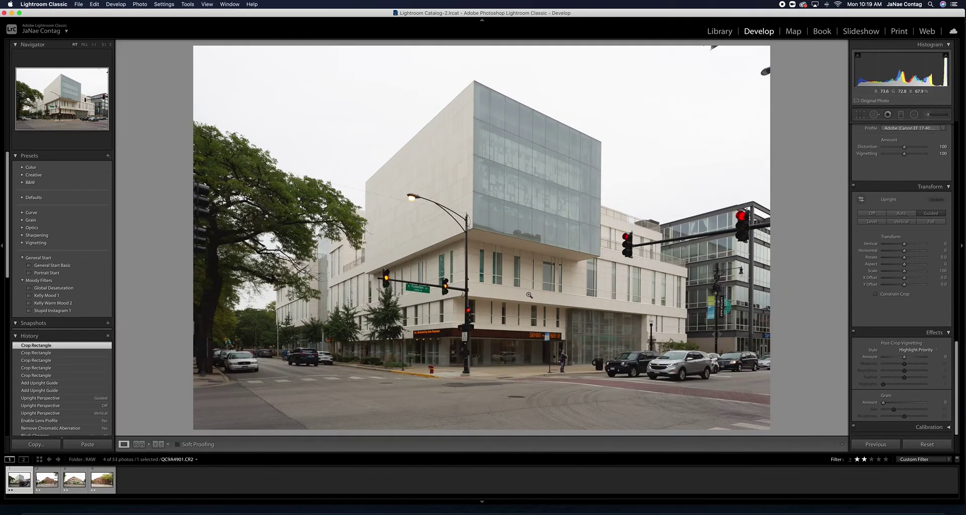
key("backslash")
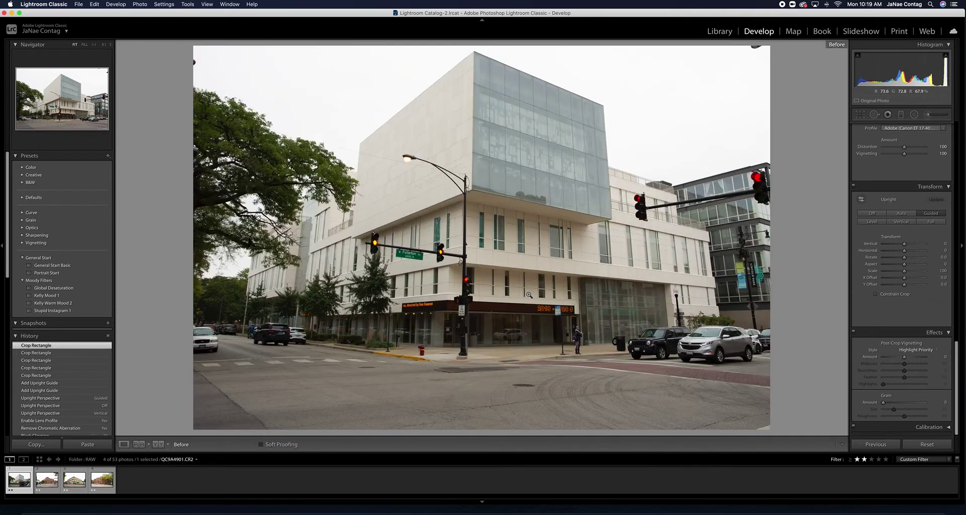
key("backslash")
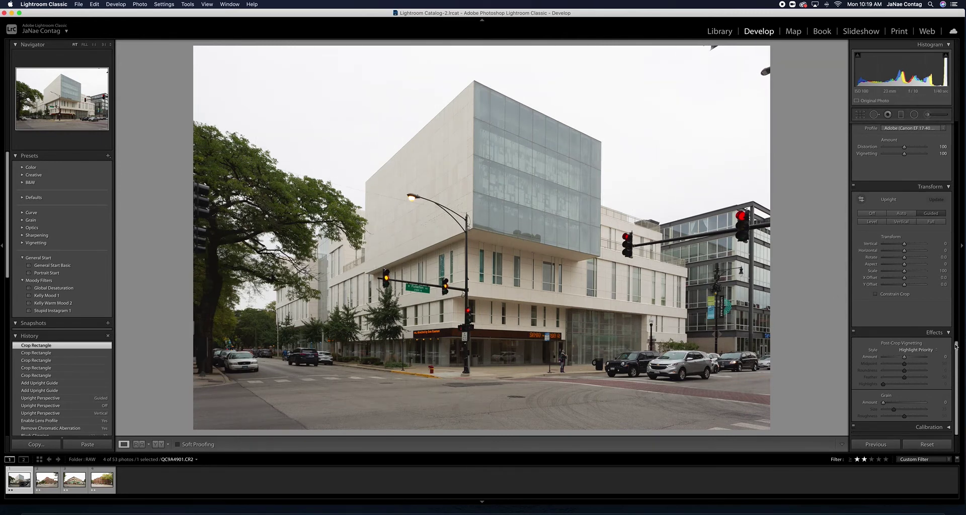
Set the Basic adjustments to Highlights -100, Shadows +81, Contrast +72 and Clarity +34.
left_click_drag(955, 346, 956, 129)
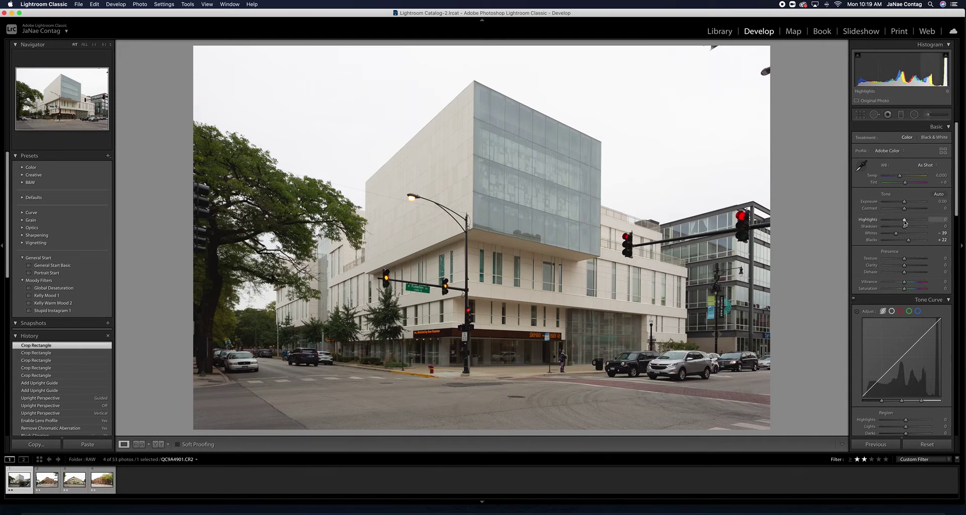
left_click_drag(904, 222, 922, 231)
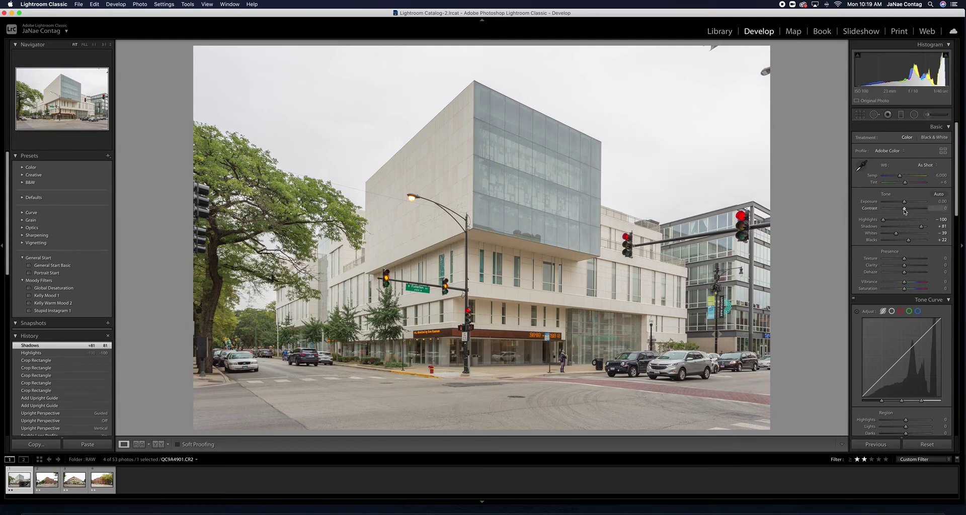
left_click_drag(904, 211, 919, 212)
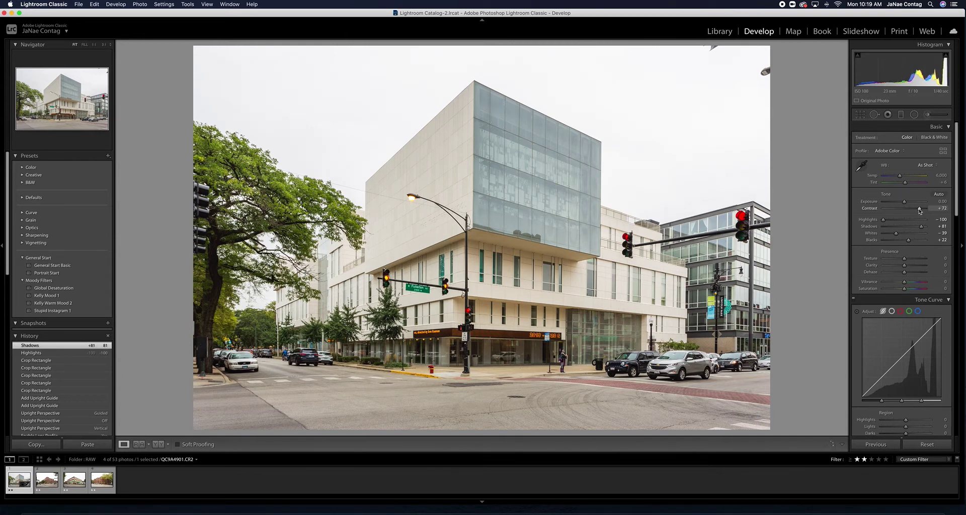
left_click_drag(920, 211, 919, 212)
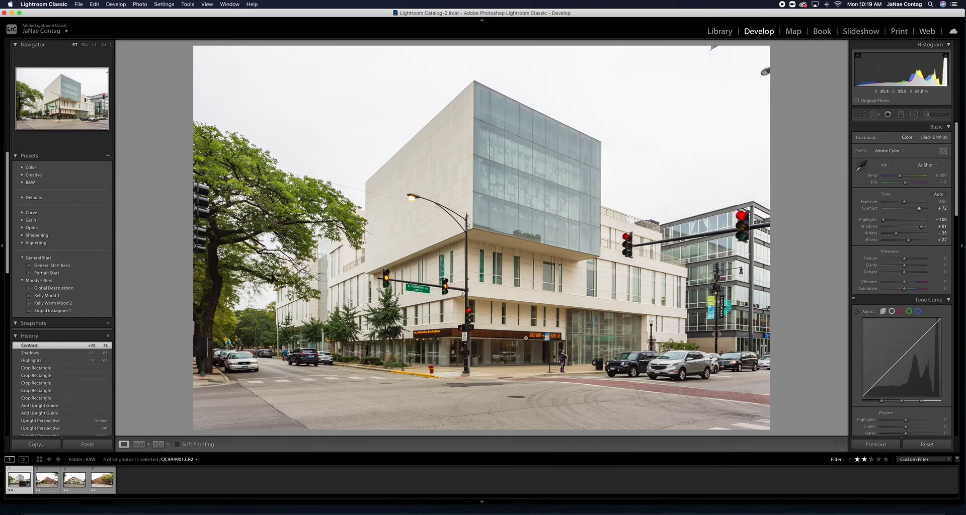
left_click_drag(904, 265, 926, 267)
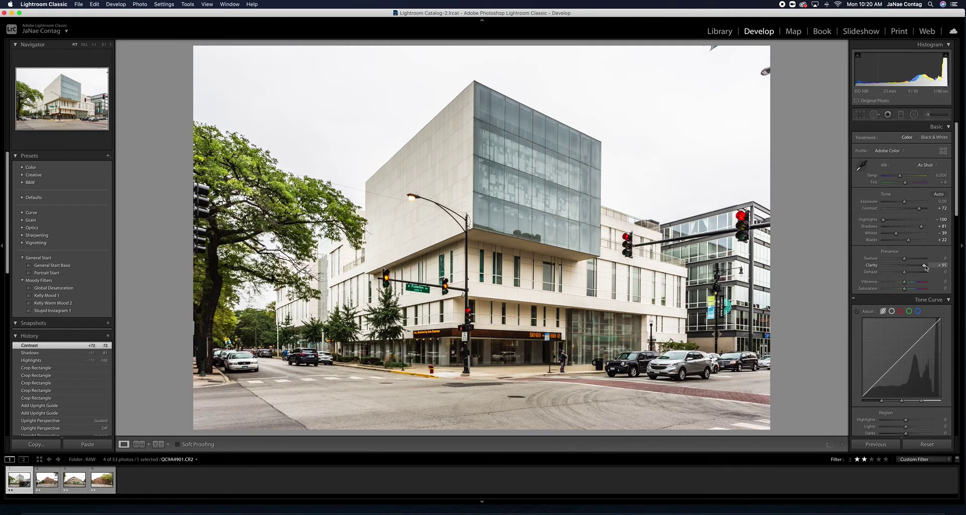
left_click_drag(925, 268, 912, 269)
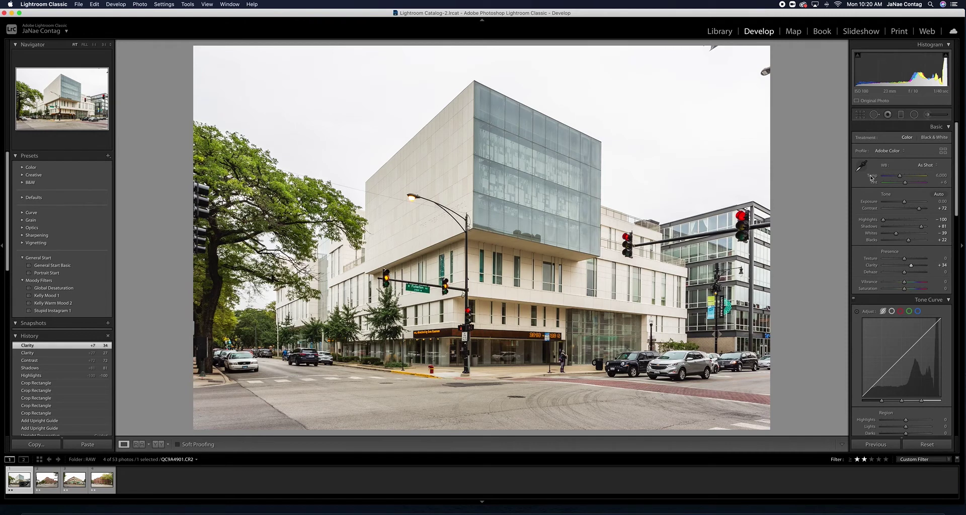
Cool the white balance by lowering the colour temperature in small increments to 5,600.
key("minus")
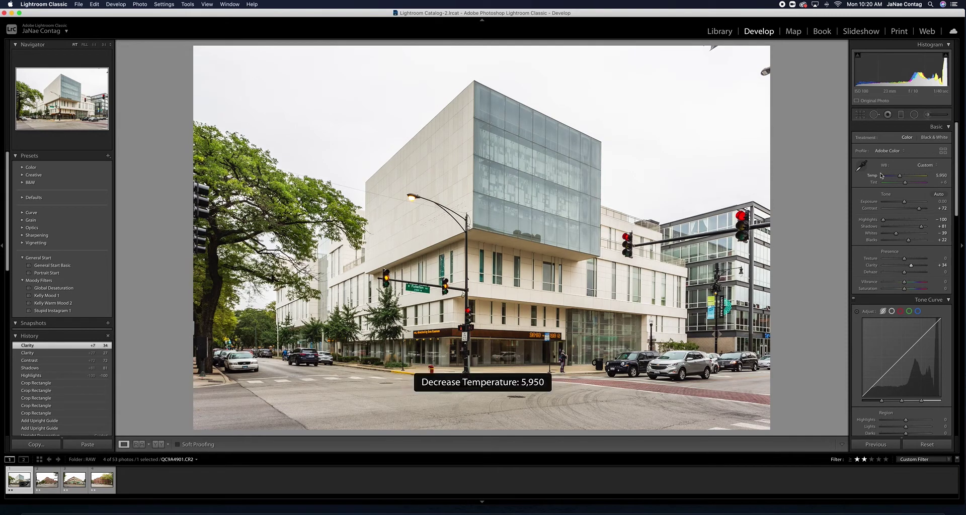
key("minus")
key("minus")
key("minus")
key("minus")
key("minus")
key("minus")
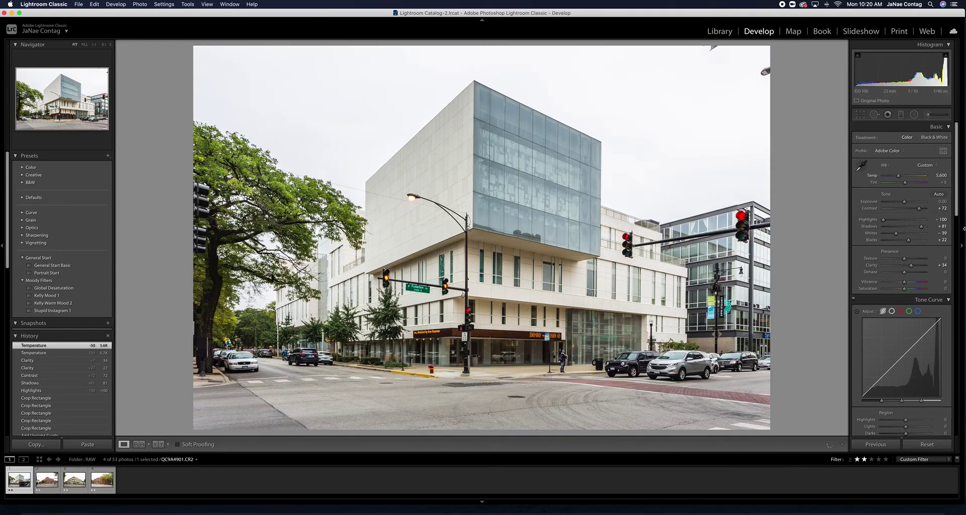
Reduce the Orange and Yellow saturation to -10 each in the HSL adjustments.
left_click_drag(953, 214, 953, 300)
left_click(940, 183)
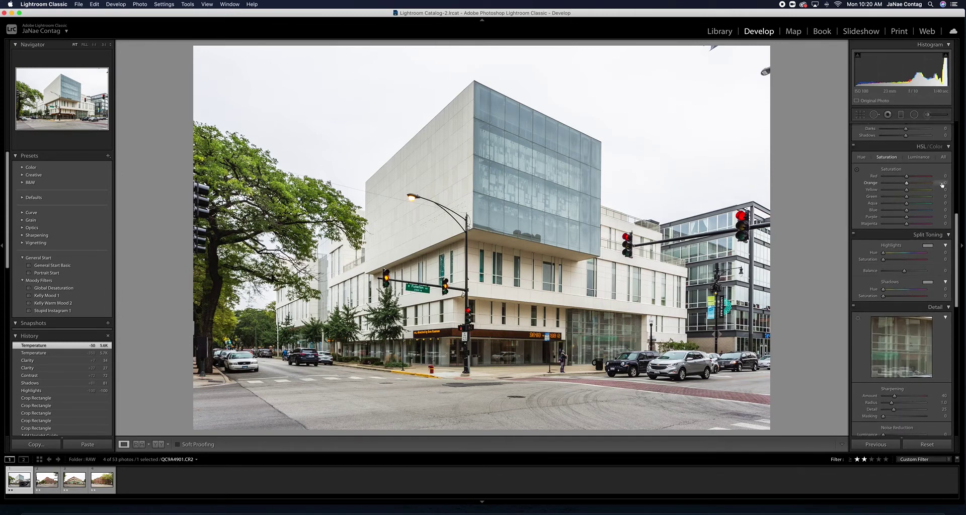
type("-10")
key("Return")
left_click(942, 189)
type("-10")
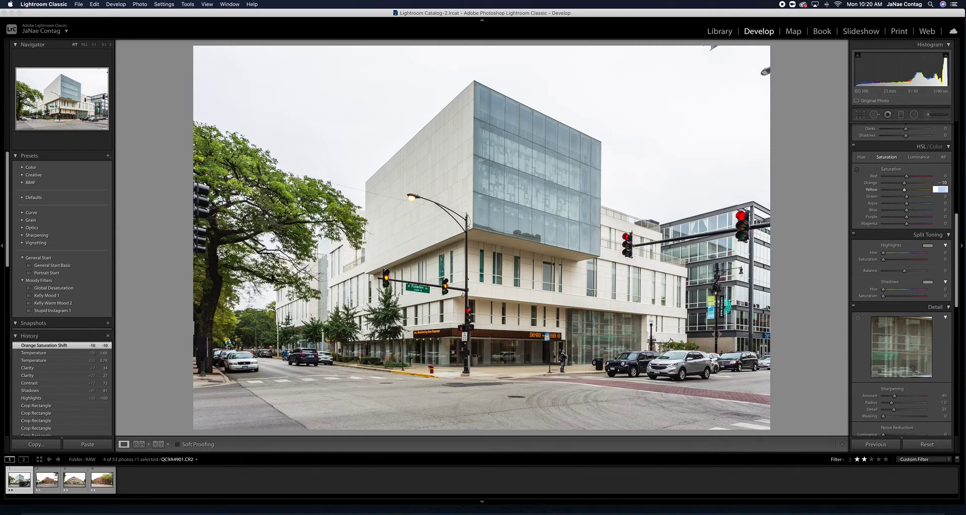
key("Return")
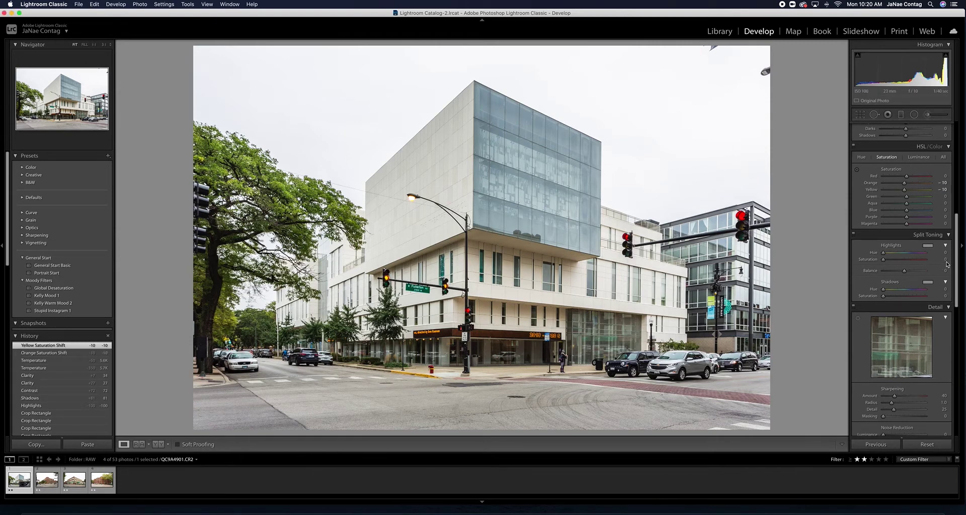
Compare the tone- and colour-adjusted building photo with its before version.
left_click_drag(955, 260, 953, 169)
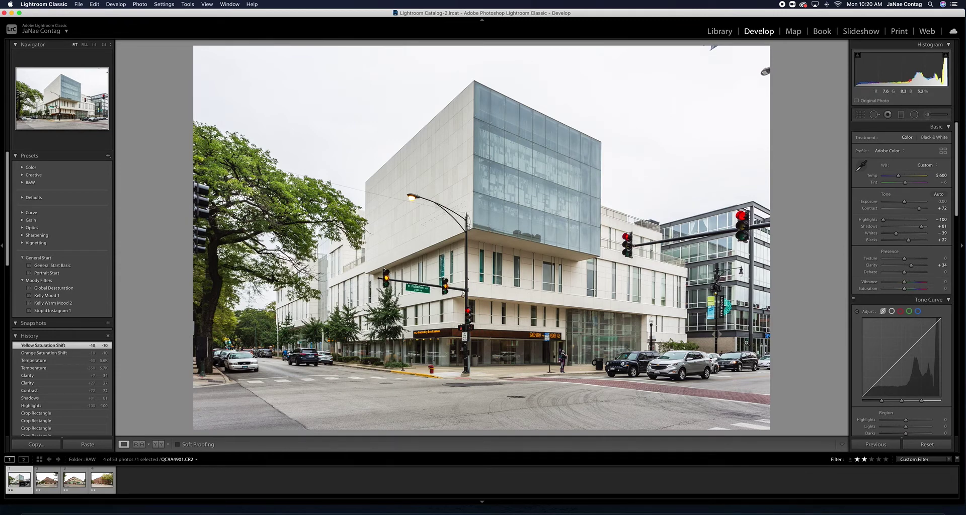
key("backslash")
key("backslash")
Set the Tone Curve's Lights to +5 and Darks to +15.
scroll(945, 282, "down", 3)
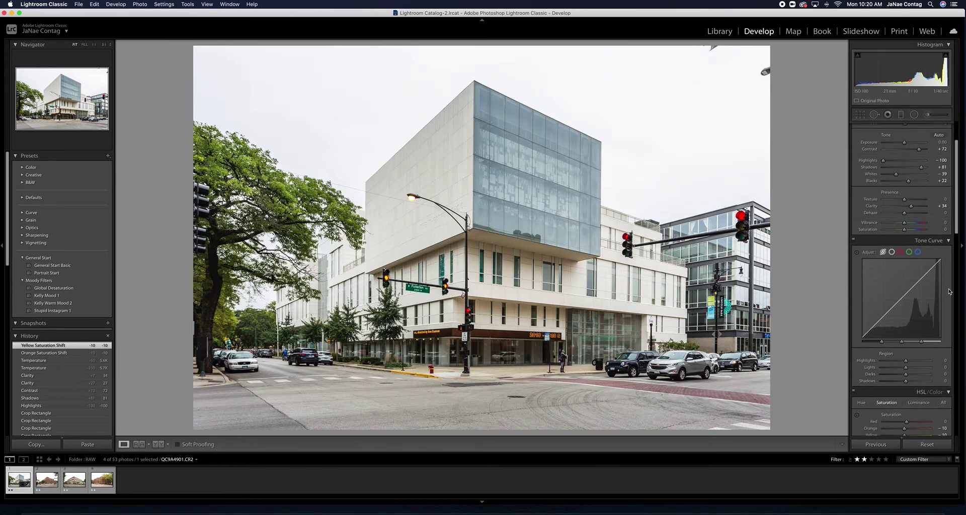
left_click(944, 367)
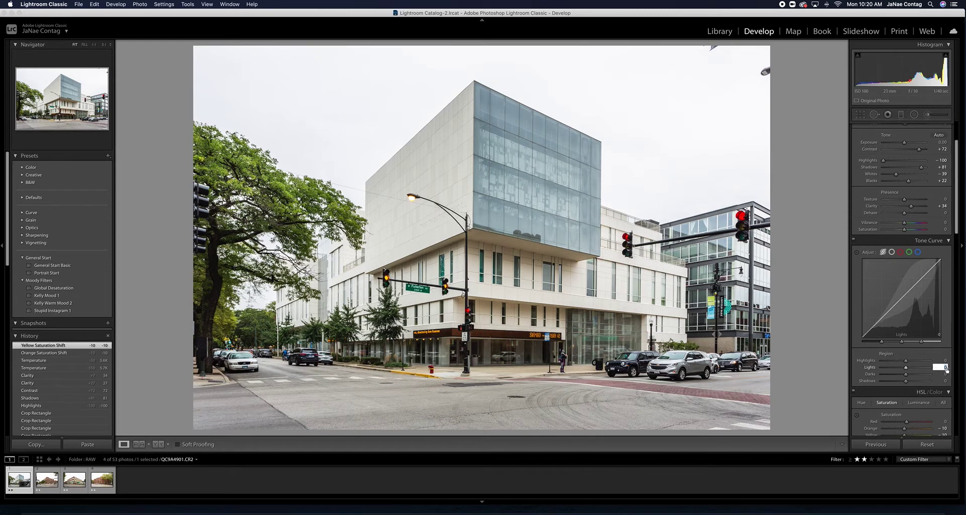
type("5")
key("Return")
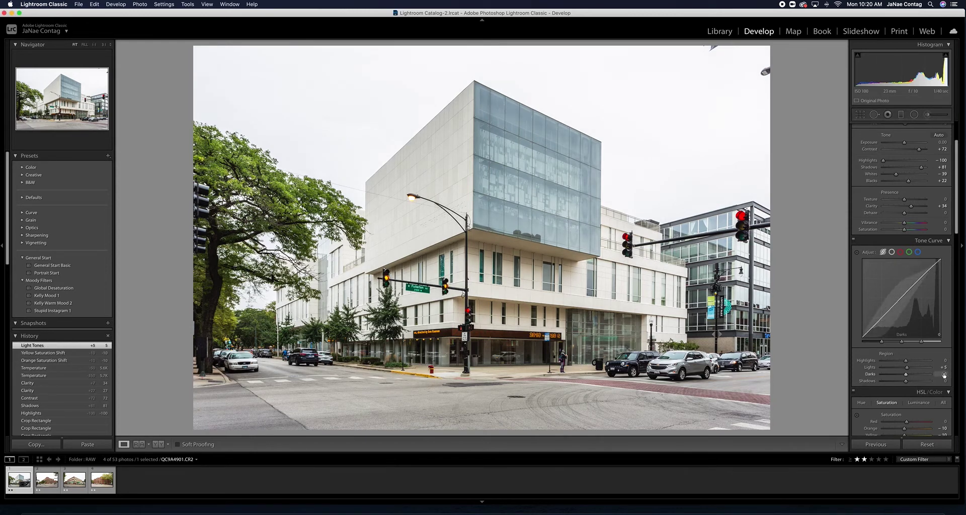
left_click(944, 374)
type("15")
key("Return")
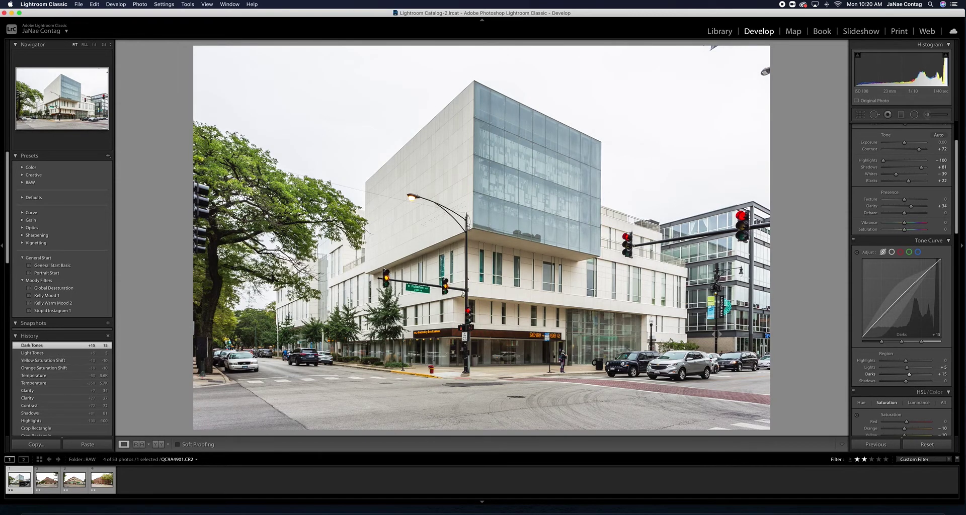
Set the Tone Curve's Shadows to -20.
mouse_move(906, 382)
left_mouse_down()
mouse_move(880, 385)
mouse_move(900, 382)
left_mouse_up()
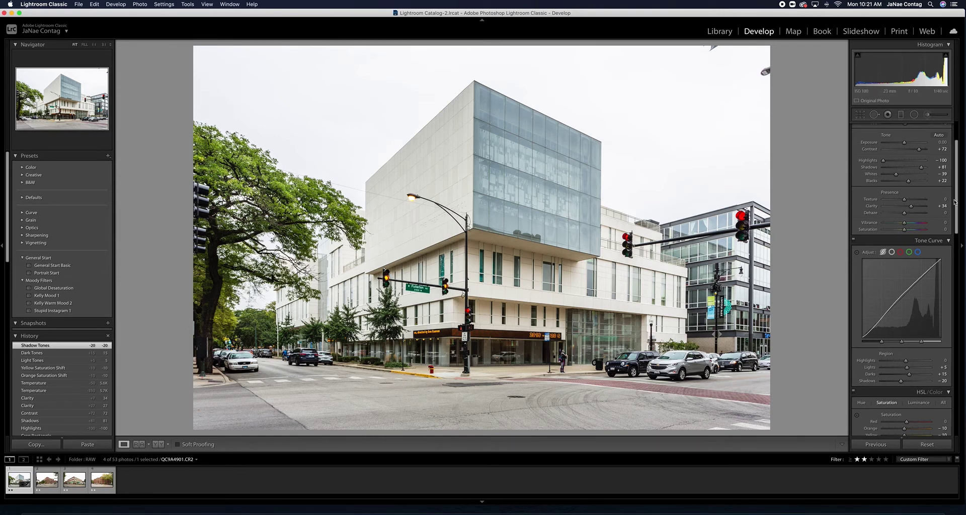
Add a graduated filter from the sky down over the building with Highlights -84 and Exposure -0.50, extending its lower edge further down.
scroll(957, 193, "up", 3)
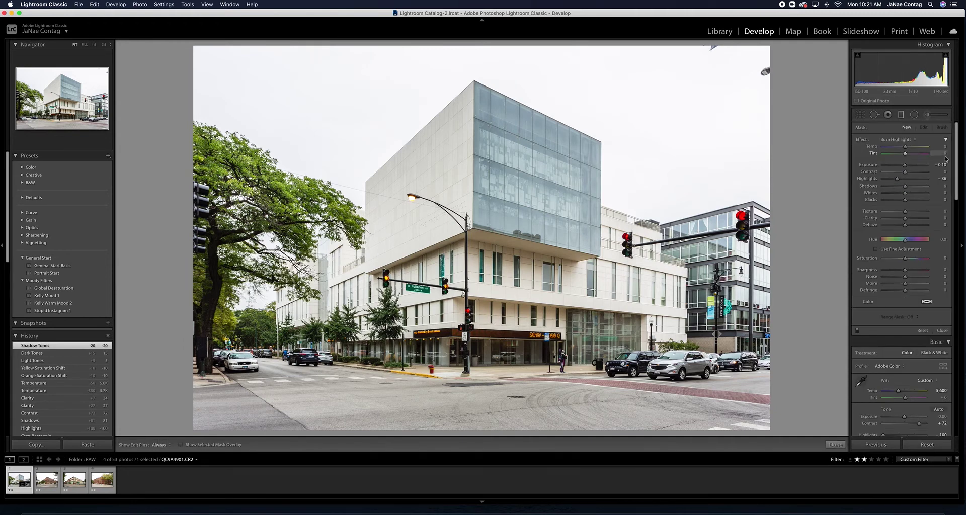
left_click_drag(493, 47, 495, 284)
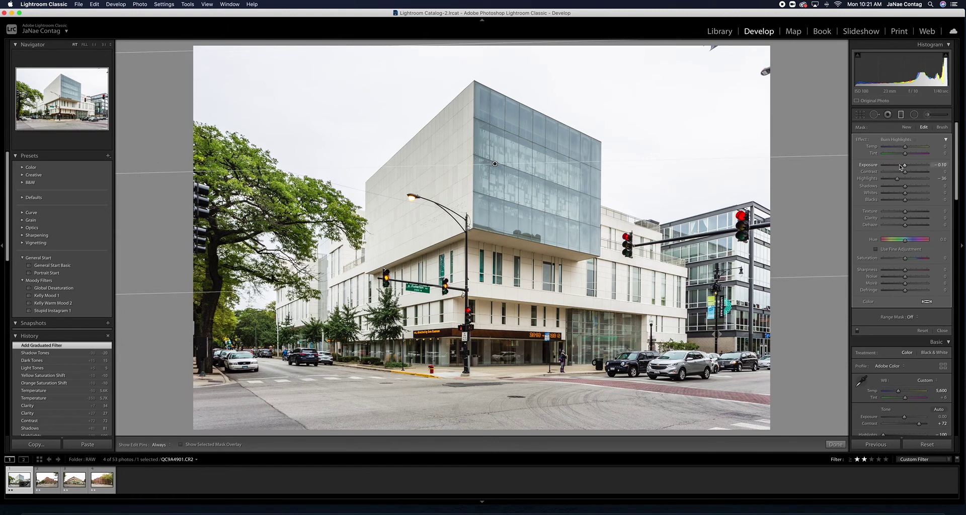
mouse_move(896, 179)
left_mouse_down()
mouse_move(886, 180)
mouse_move(902, 168)
left_mouse_up()
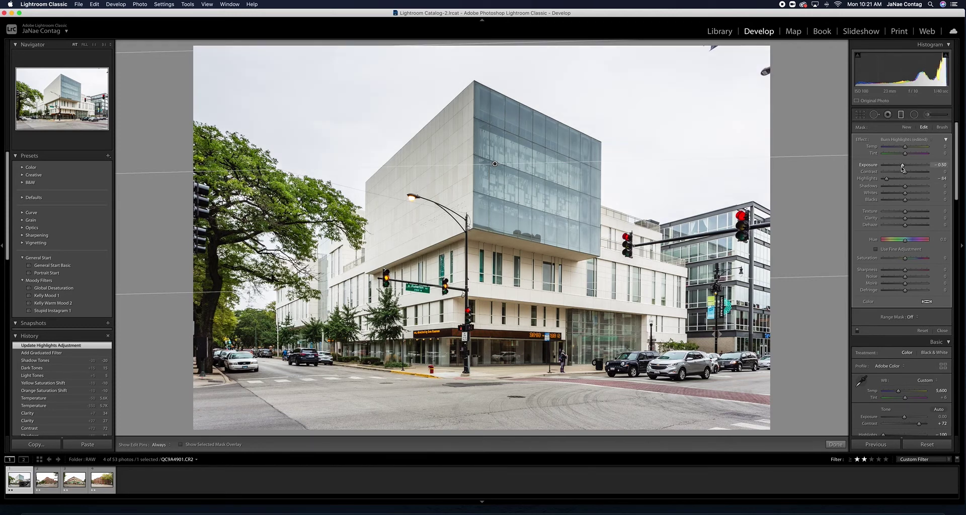
left_click_drag(903, 168, 902, 168)
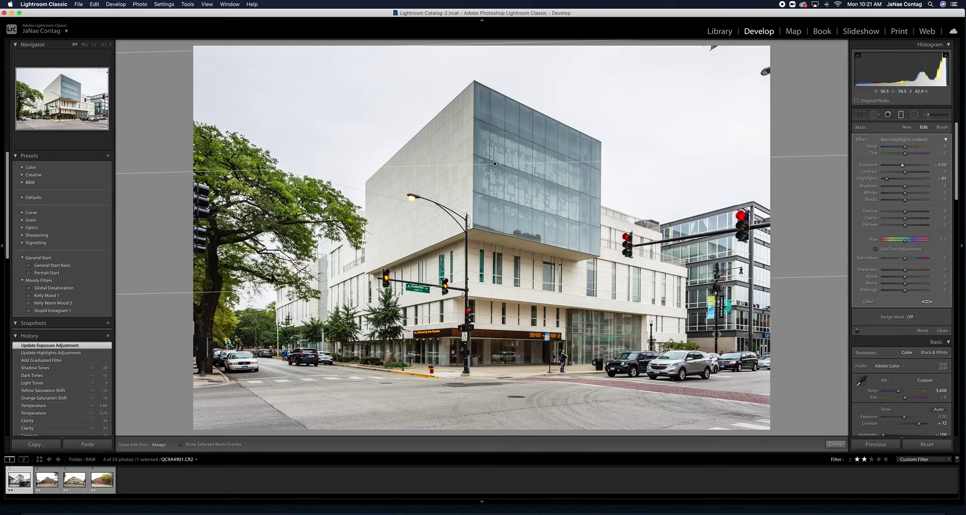
left_click_drag(506, 285, 515, 351)
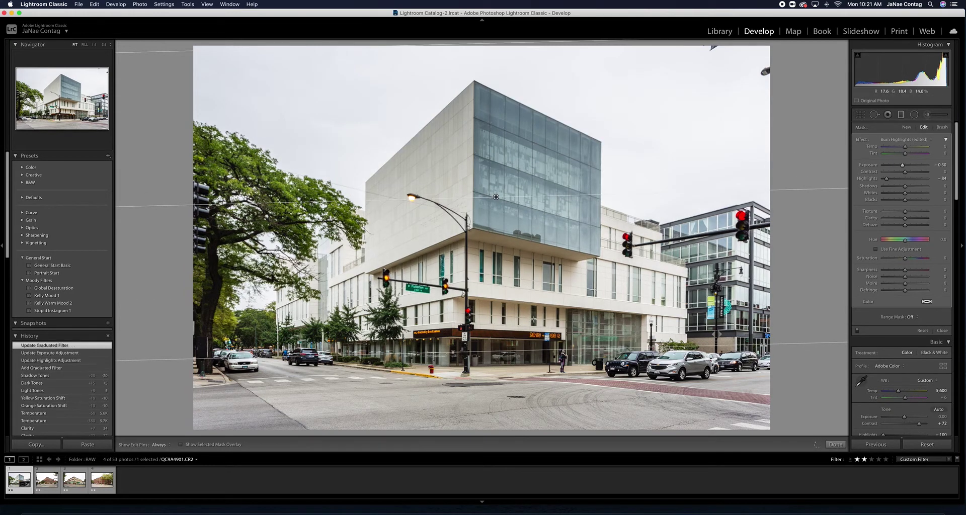
Add a second graduated filter with the Burn Highlights effect from the street up to the building's lower floors, nudging it slightly upward.
key("m")
key("m")
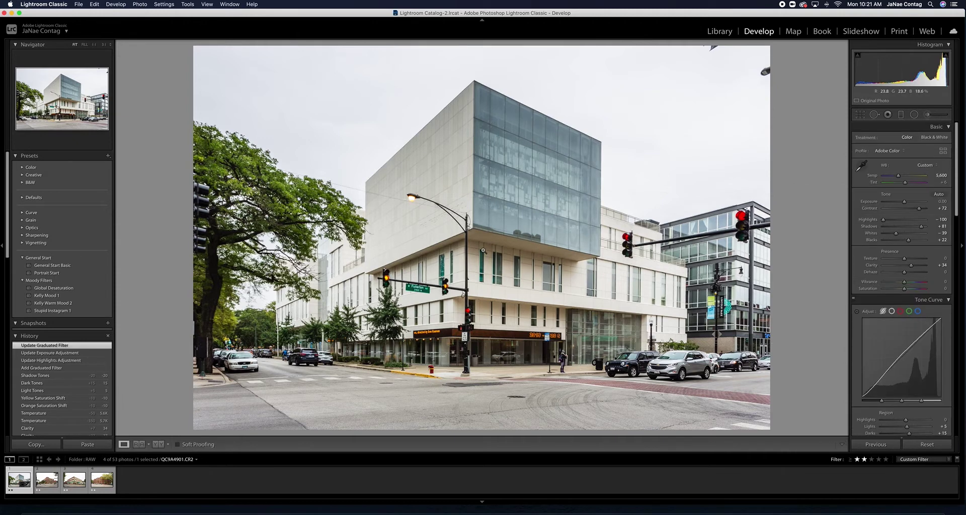
left_click_drag(489, 432, 481, 327)
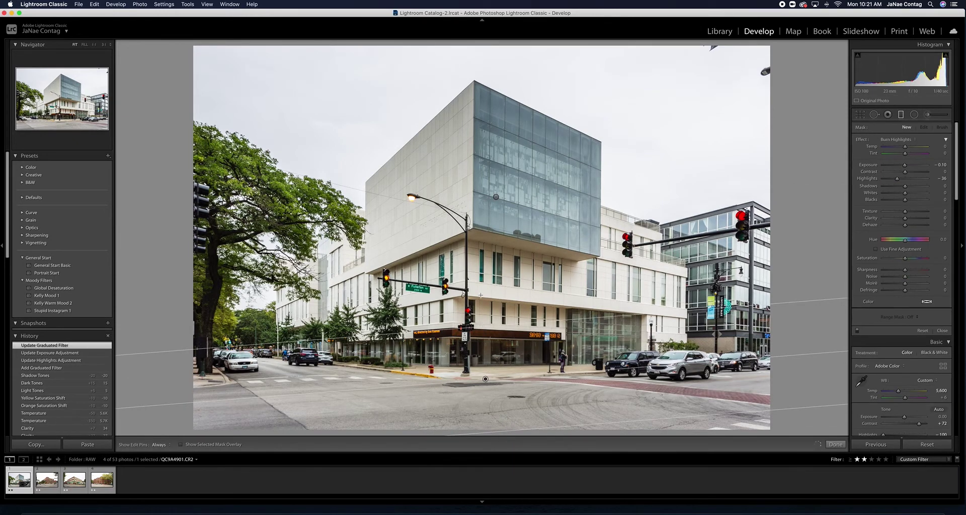
left_click_drag(480, 296, 483, 291)
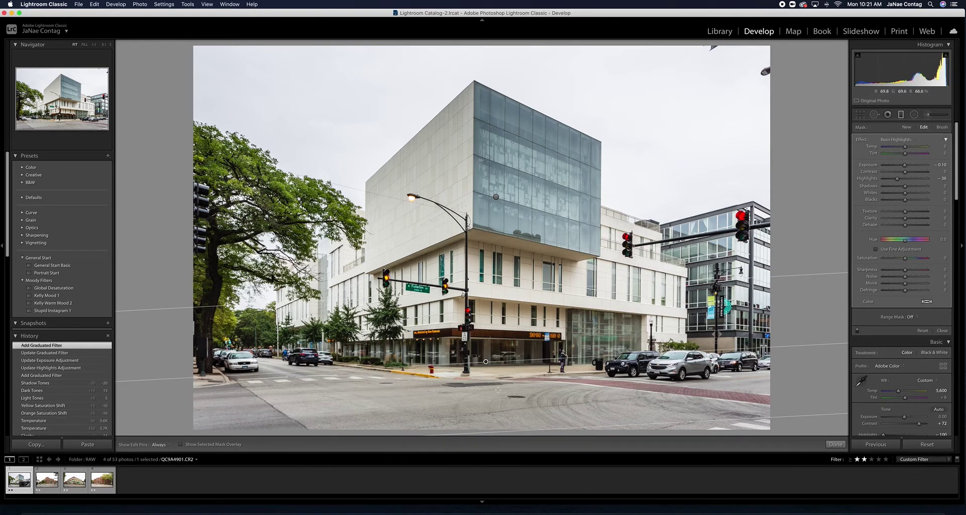
key("m")
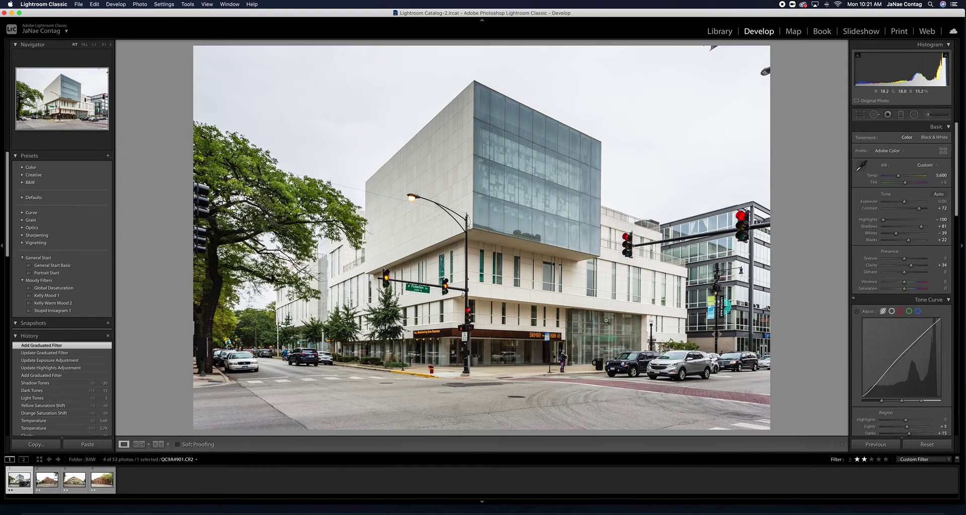
Brush the Burn Highlights effect onto the bright lower facade of the building with the Adjustment Brush.
key("k")
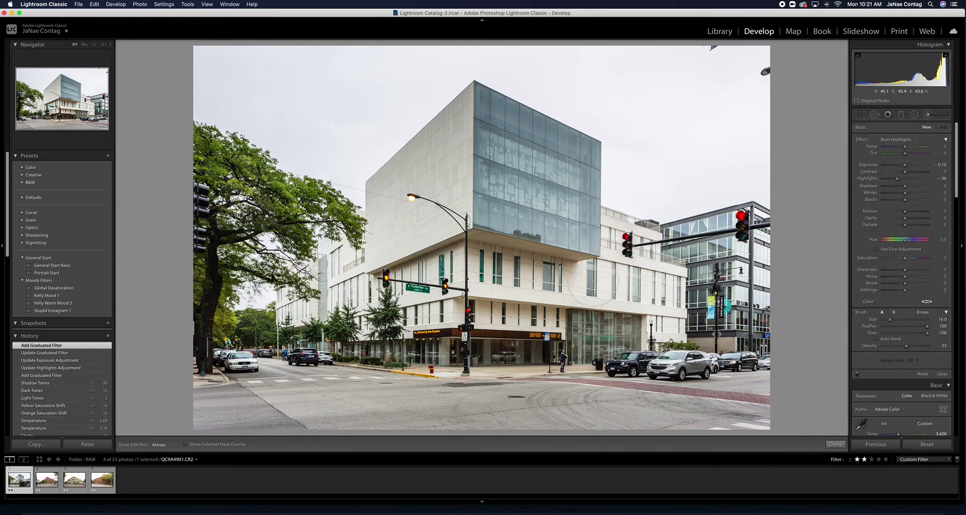
key("h")
left_click(615, 279)
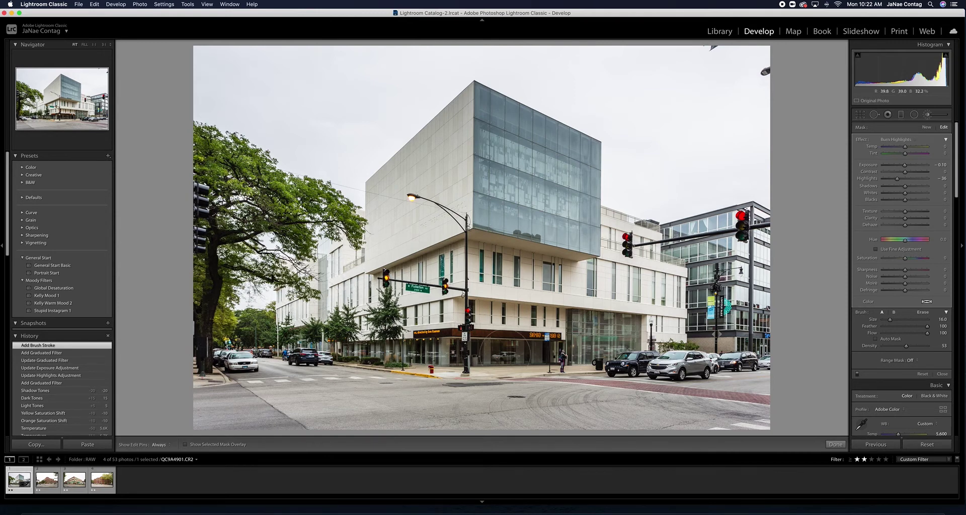
left_click_drag(504, 348, 490, 294)
key("k")
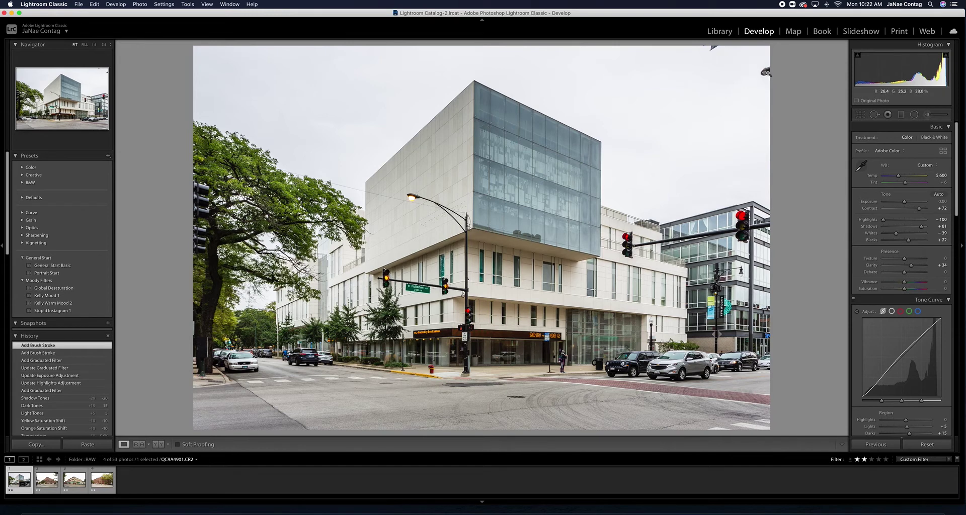
Clone clean sky over the two stray street fixtures at the upper edges of the photo, setting the spot Feather to 59.
key("q")
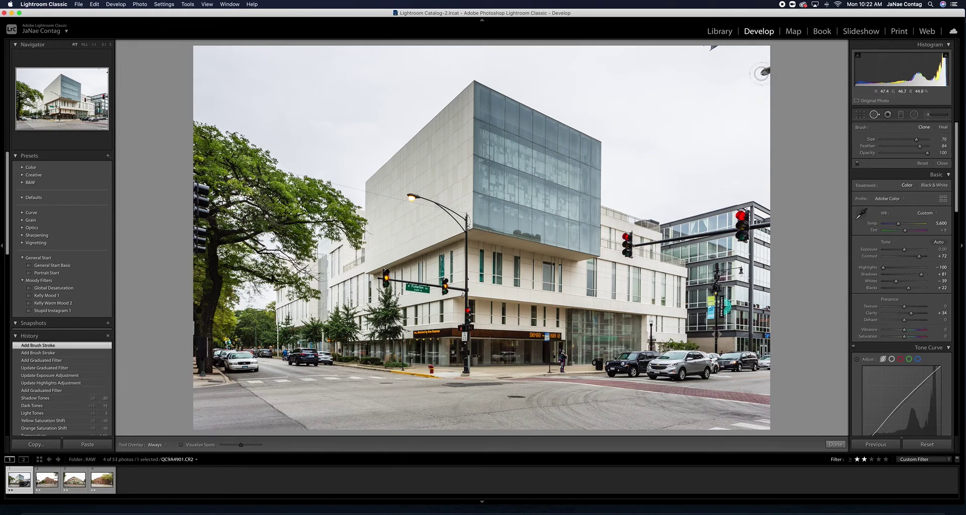
left_click(741, 59)
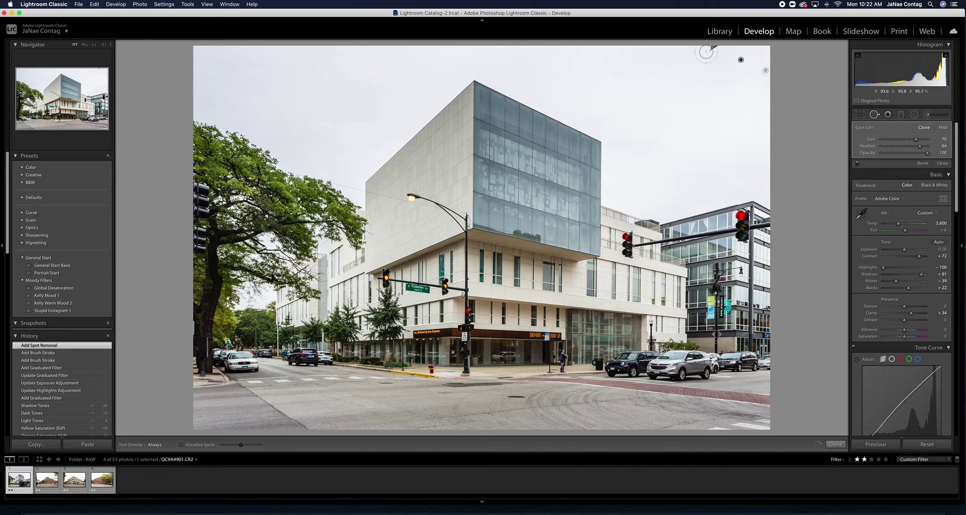
left_click_drag(706, 52, 717, 45)
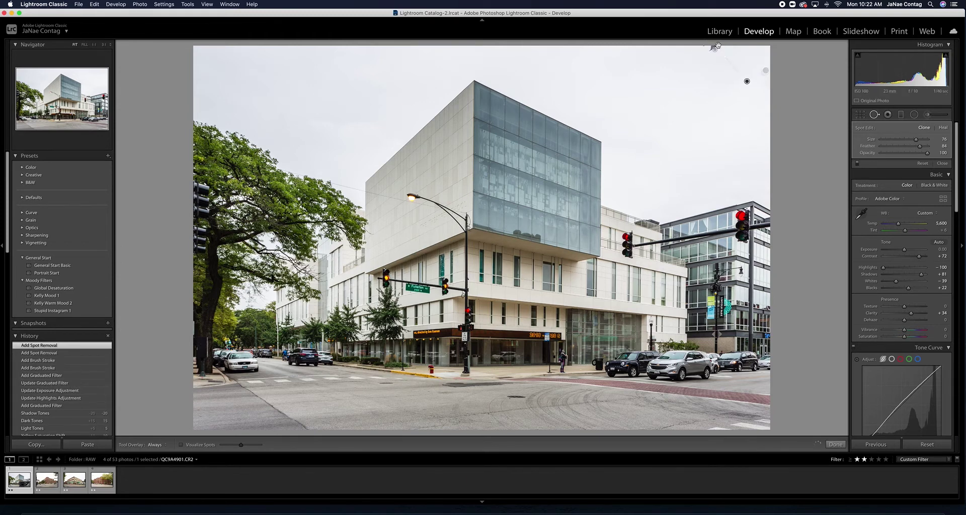
left_click(765, 70)
left_click_drag(765, 71, 711, 80)
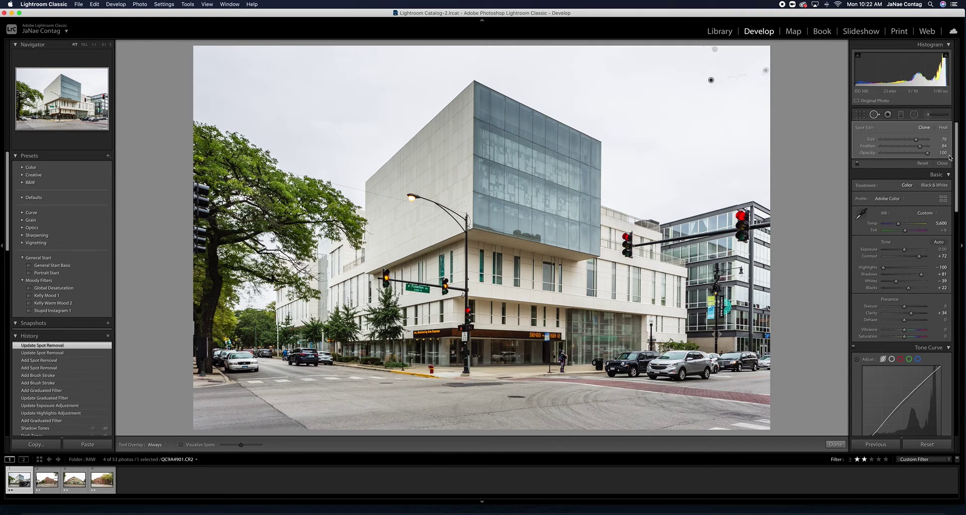
left_click_drag(920, 149, 908, 149)
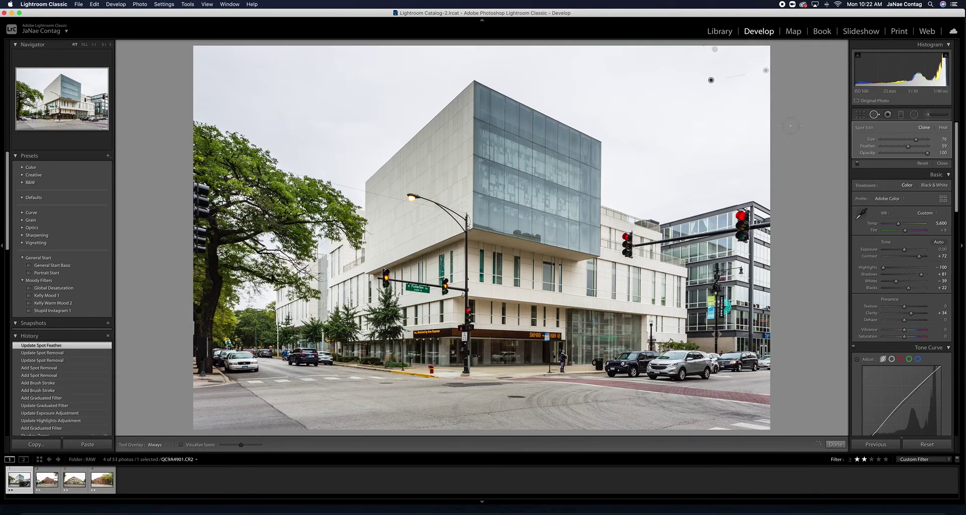
key("q")
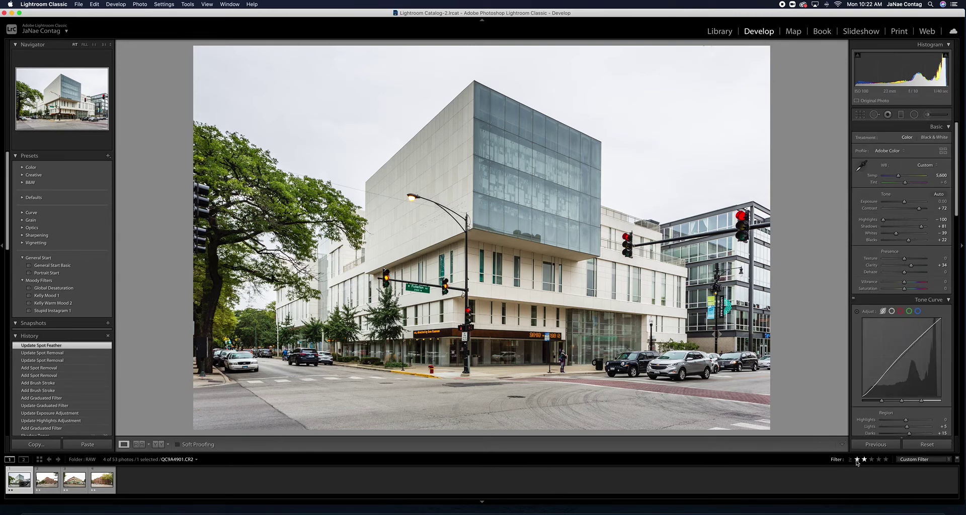
View the corner building's other exposures, QC9A4899 to QC9A4903, with the rating filter cleared, and return to QC9A4901 with the two-star filter restored.
left_click(916, 459)
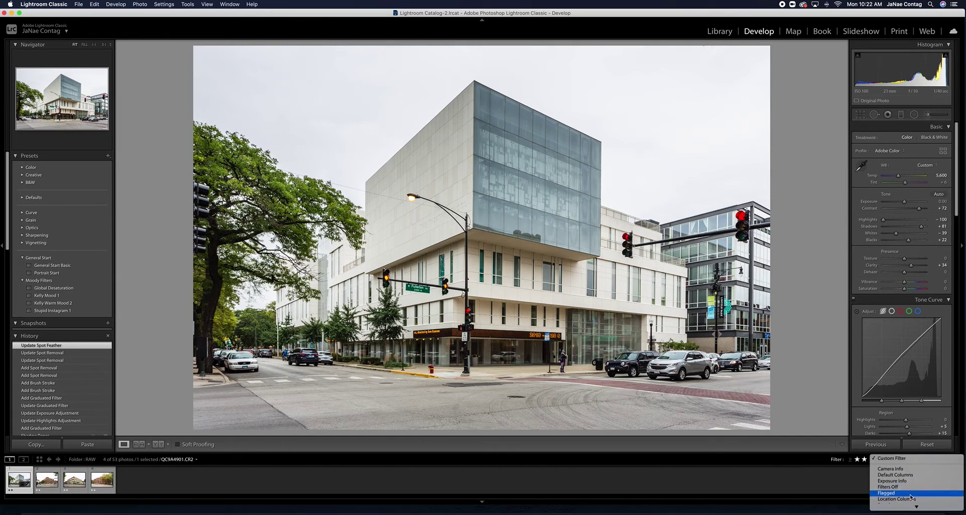
left_click(900, 470)
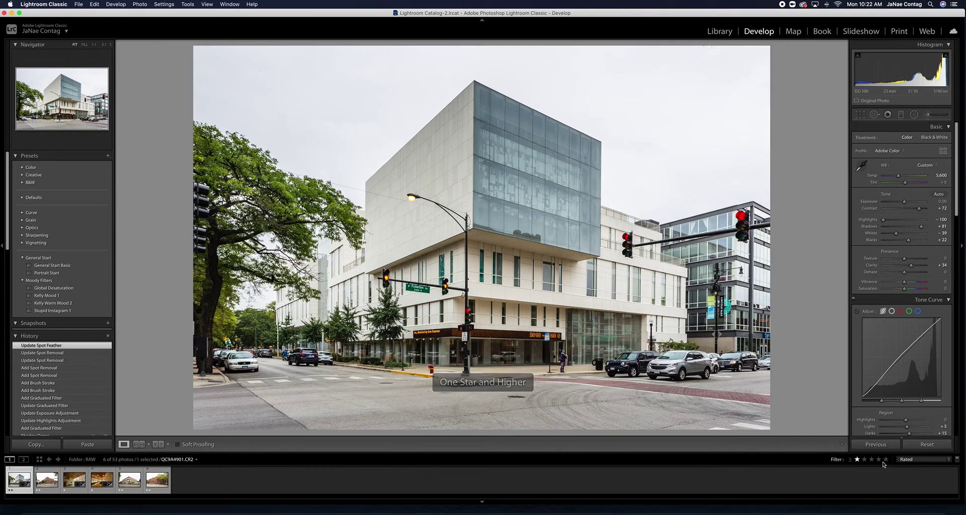
left_click(857, 459)
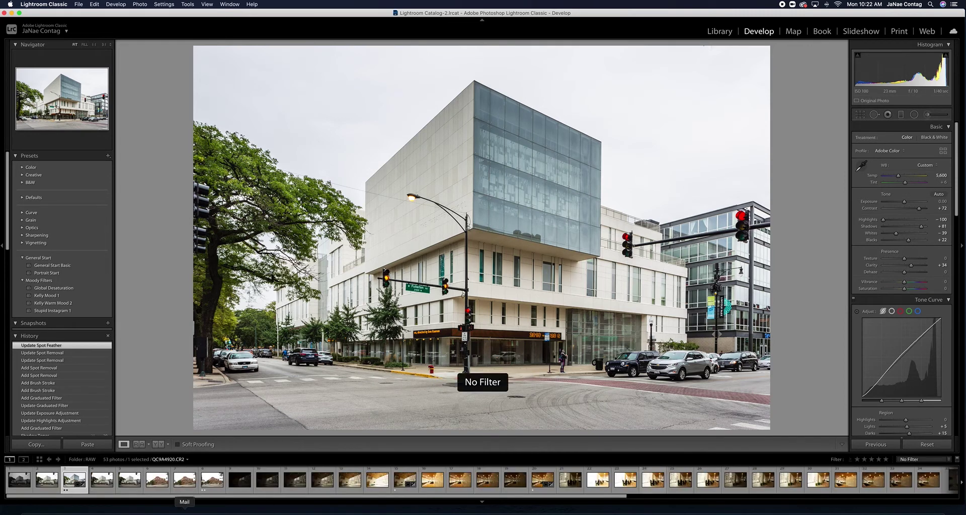
left_click(17, 483)
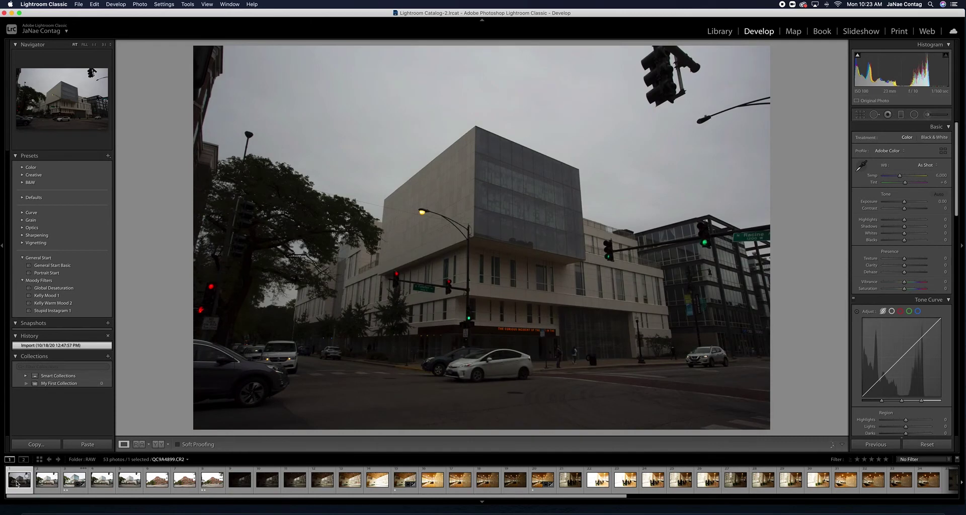
key("Right")
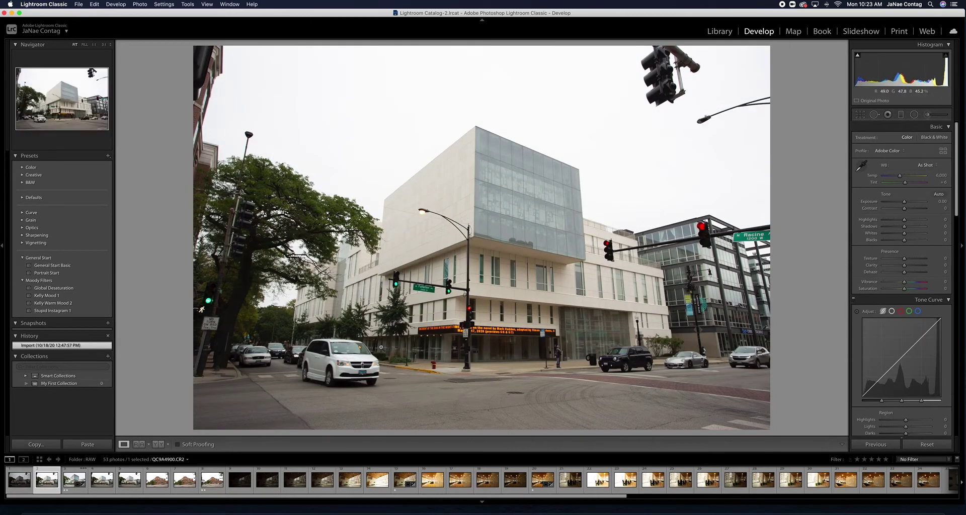
key("Right")
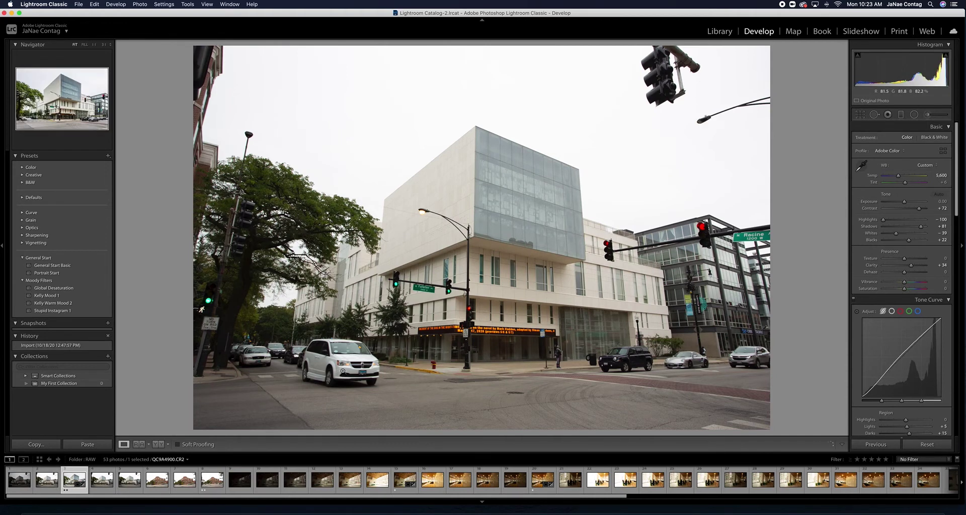
key("Right")
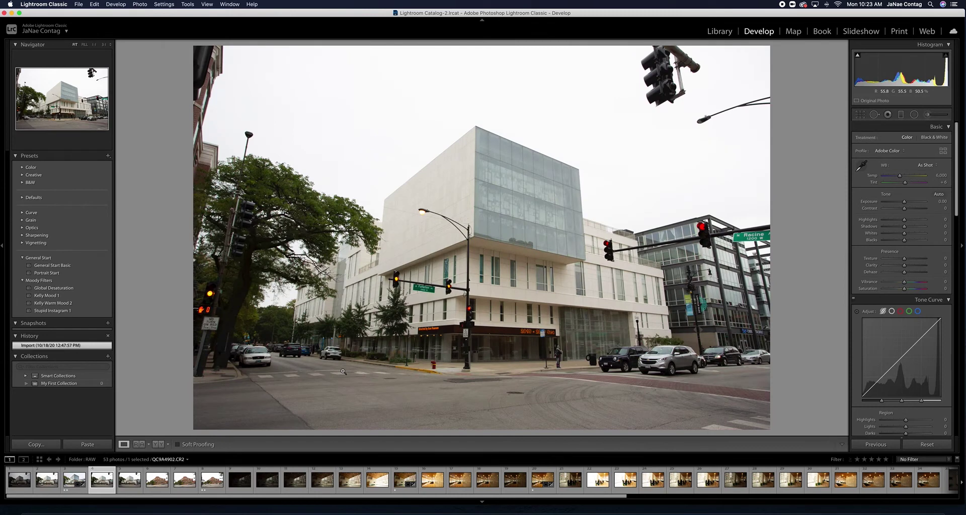
key("Right")
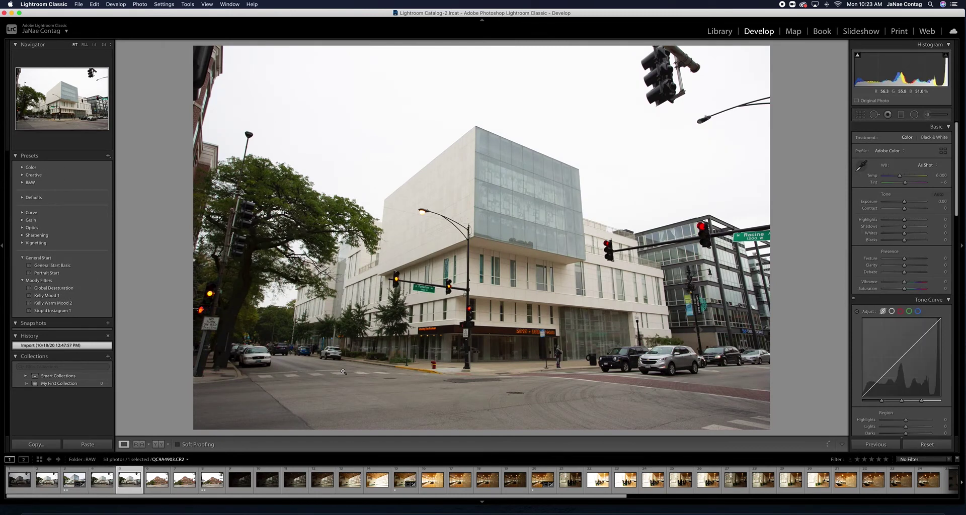
key("Left")
key("Left")
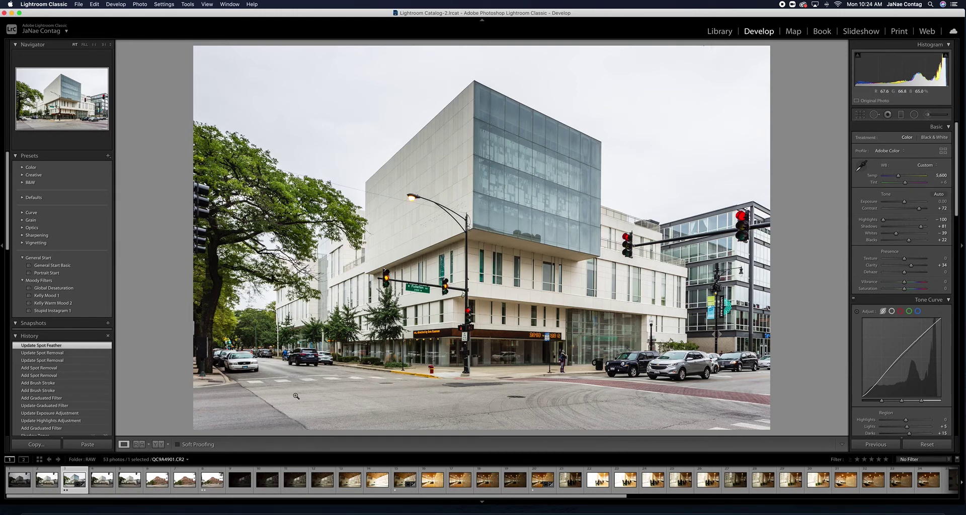
left_click(864, 459)
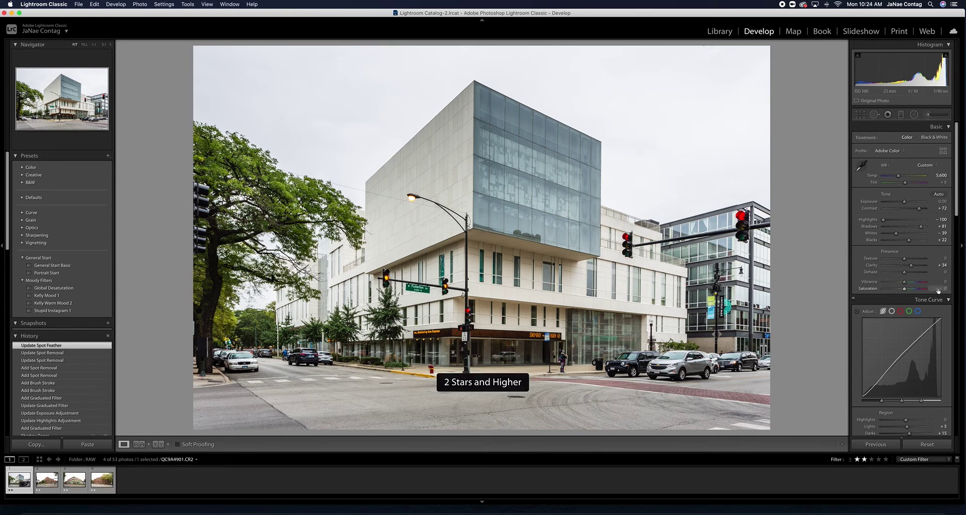
Set the Sharpening Amount to 67 and compare the finished building photo with its before version.
left_click_drag(957, 195, 964, 308)
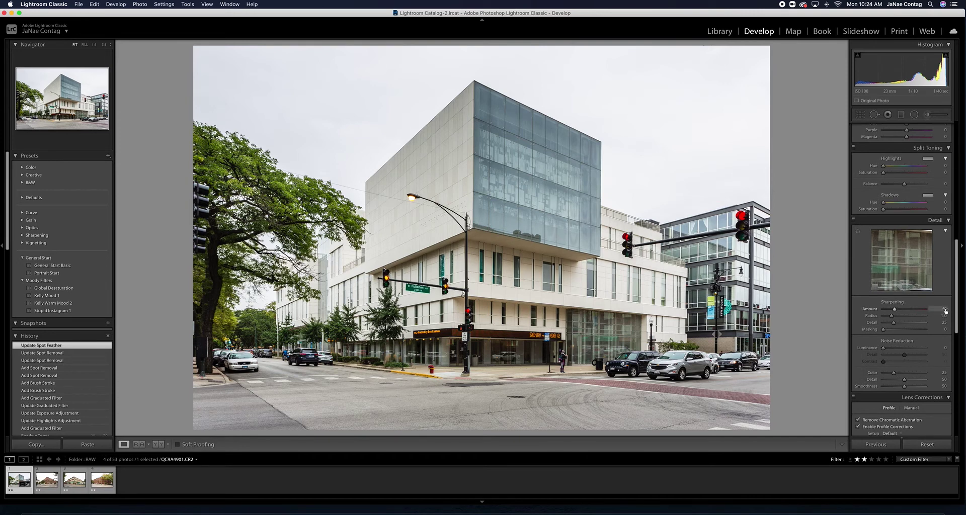
left_click_drag(895, 312, 901, 312)
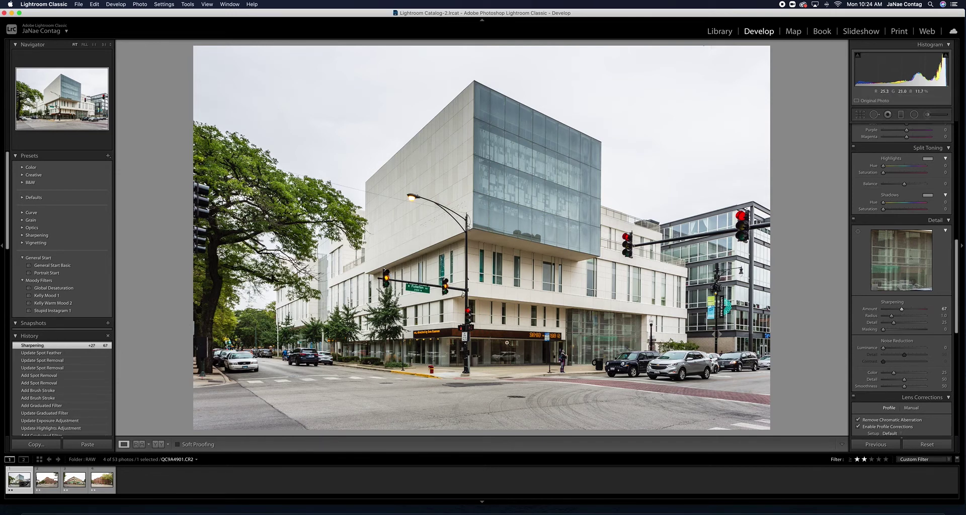
key("backslash")
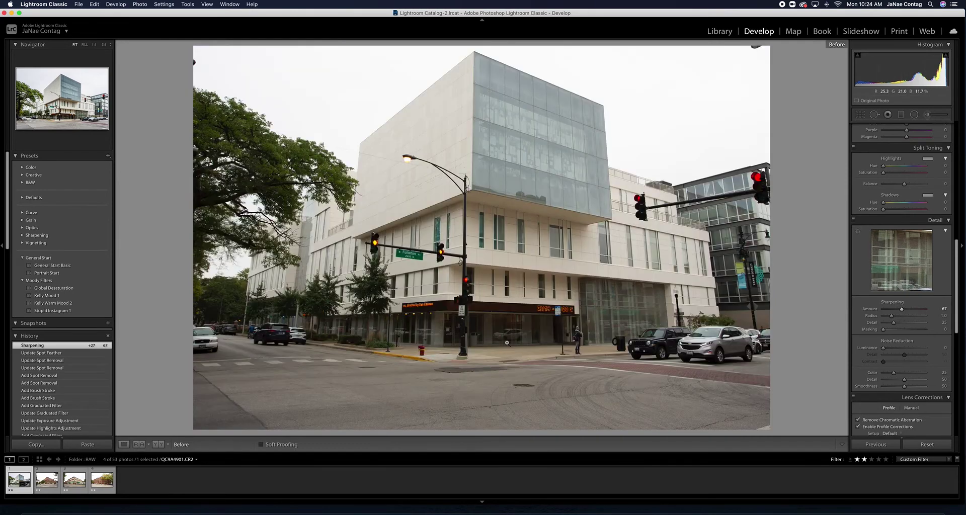
key("backslash")
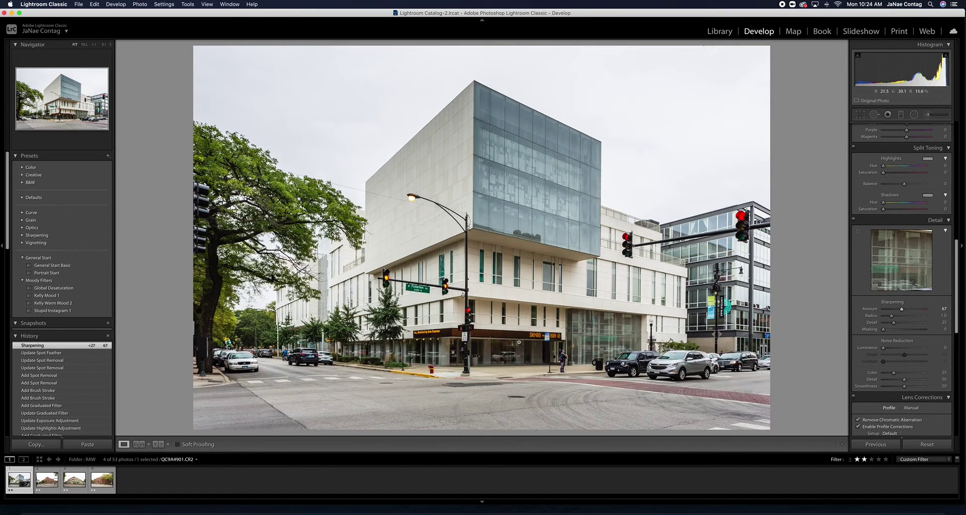
Open the brick building photo QC9A4906.CR2 and set Whites to -60 and Blacks to +17.
left_click(47, 480)
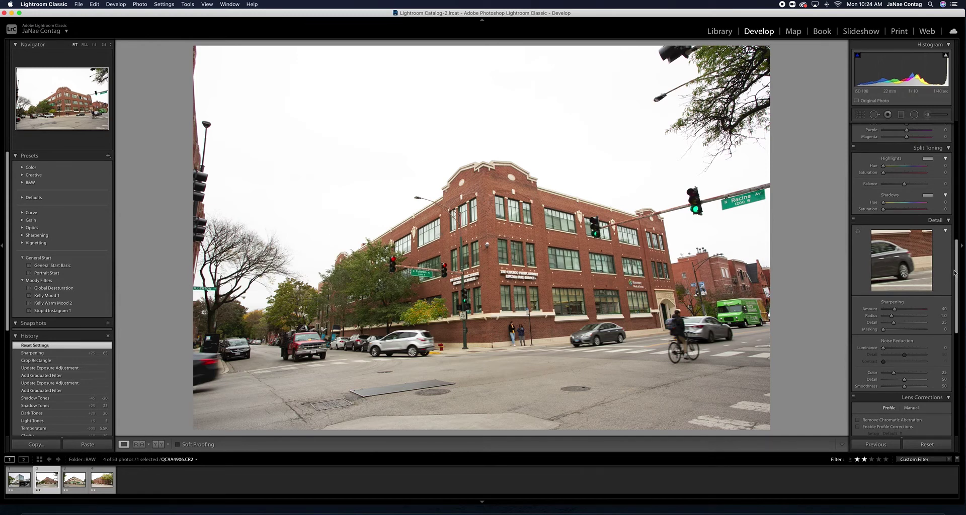
left_click_drag(956, 272, 958, 184)
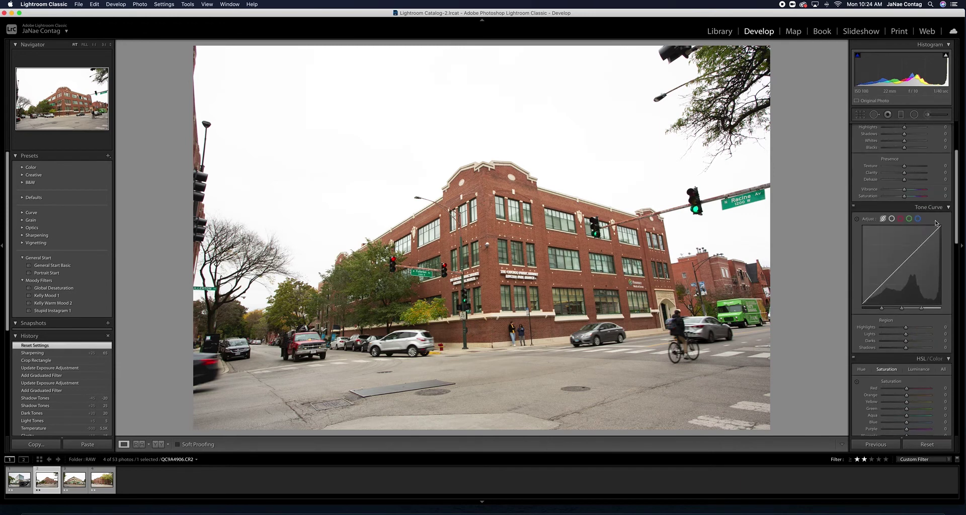
scroll(901, 232, "up", 5)
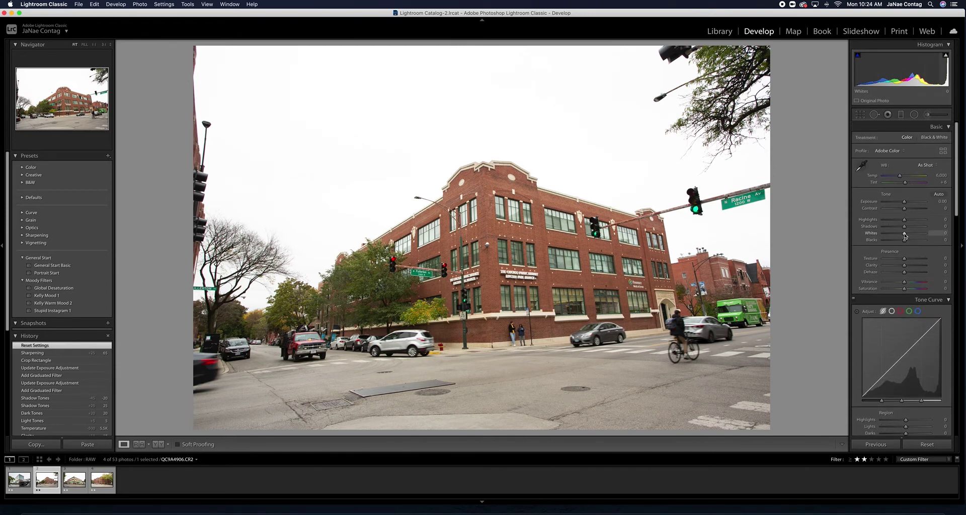
mouse_move(904, 235)
left_mouse_down()
mouse_move(891, 234)
mouse_move(908, 242)
left_mouse_up()
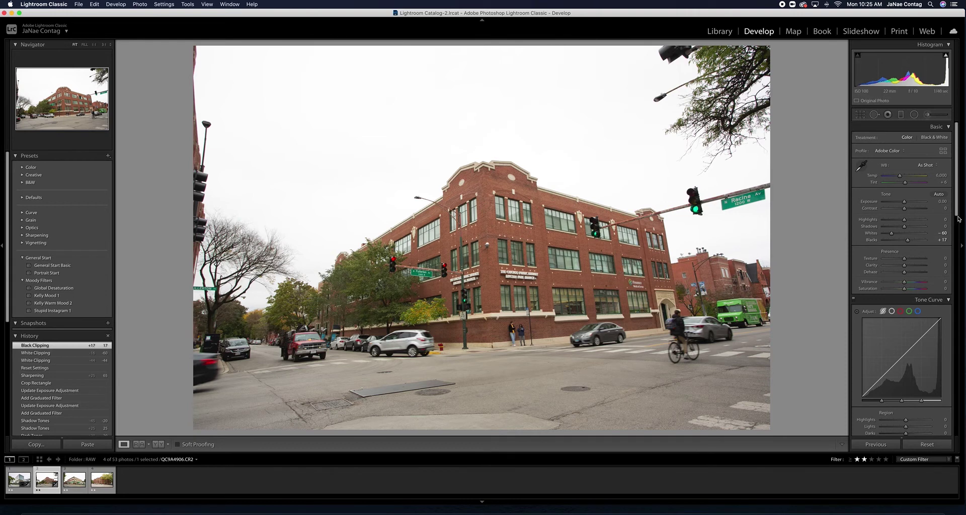
Enable Profile Corrections and Remove Chromatic Aberration for the brick building photo.
scroll(917, 340, "down", 10)
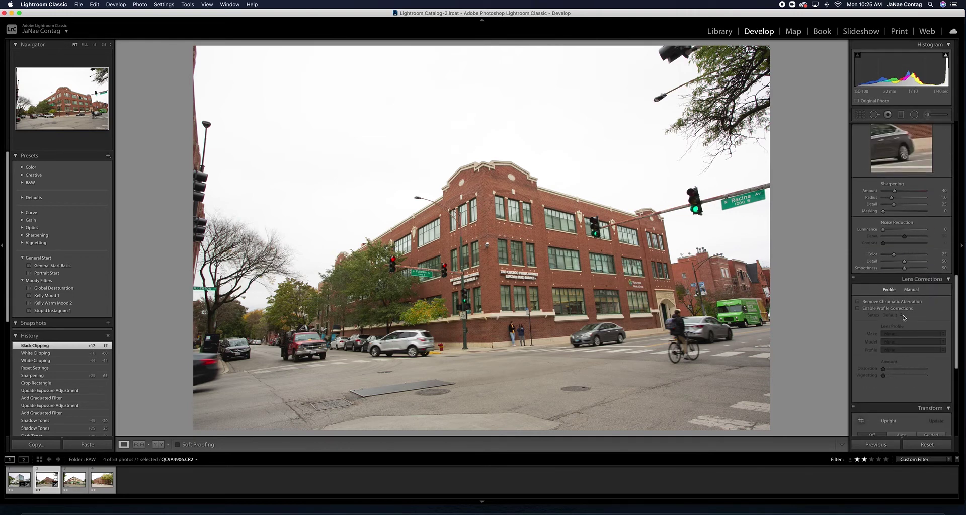
left_click(901, 309)
left_click(912, 301)
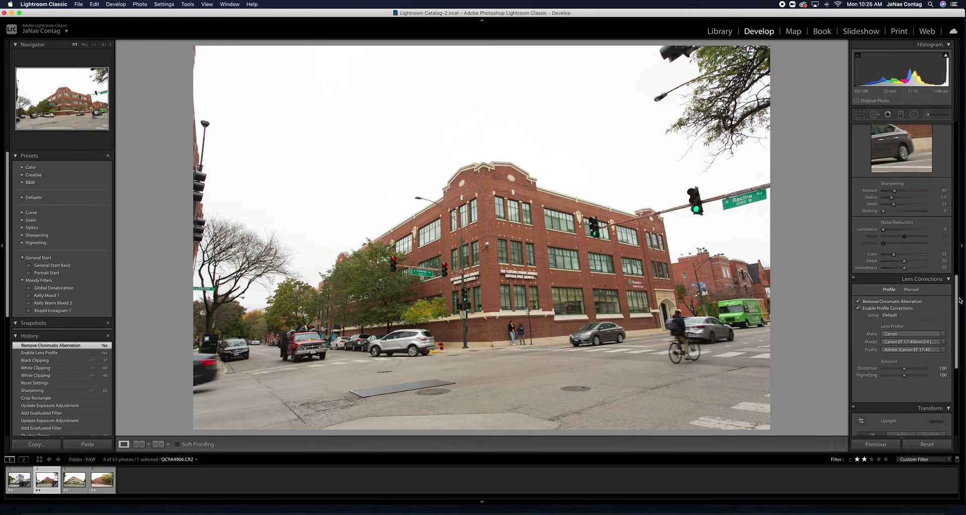
Try to straighten the brick building with two vertical Guided Upright lines, and turn Upright off.
scroll(958, 305, "down", 5)
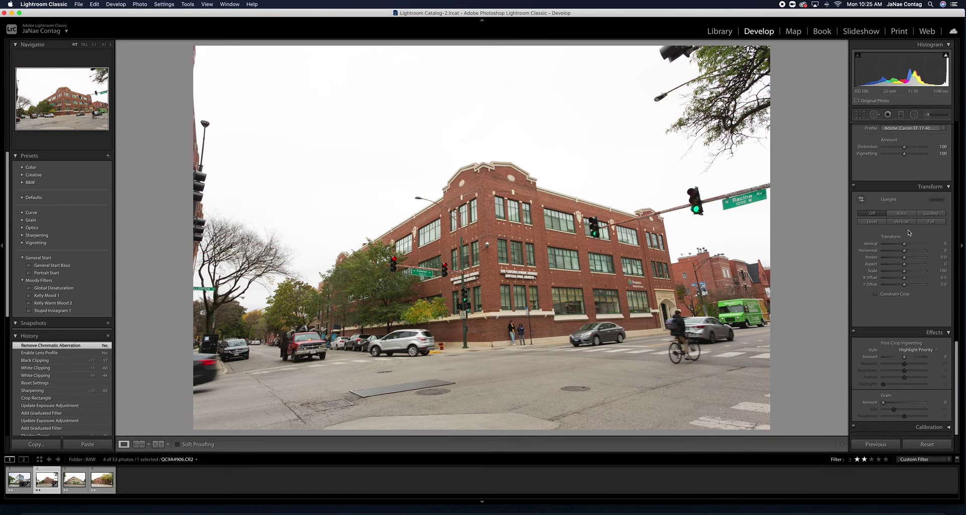
left_click(931, 214)
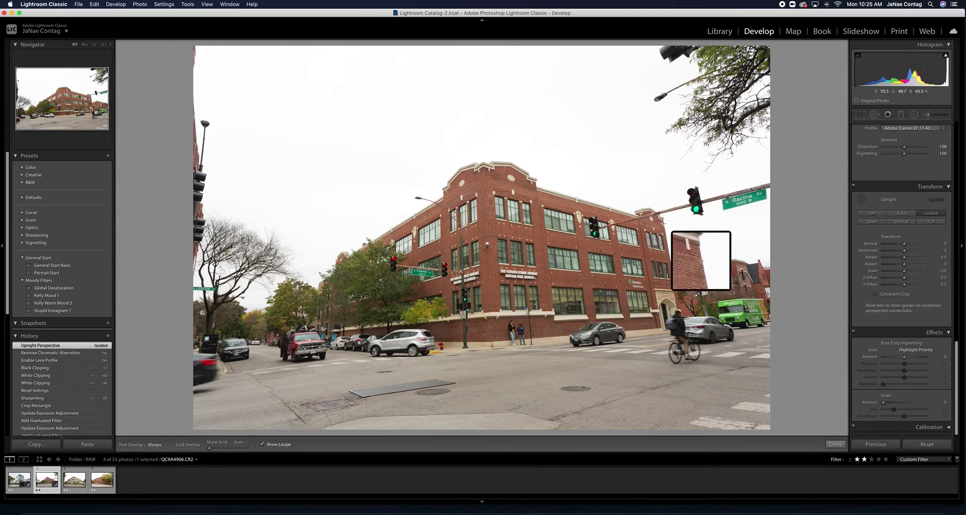
left_click_drag(663, 222, 674, 282)
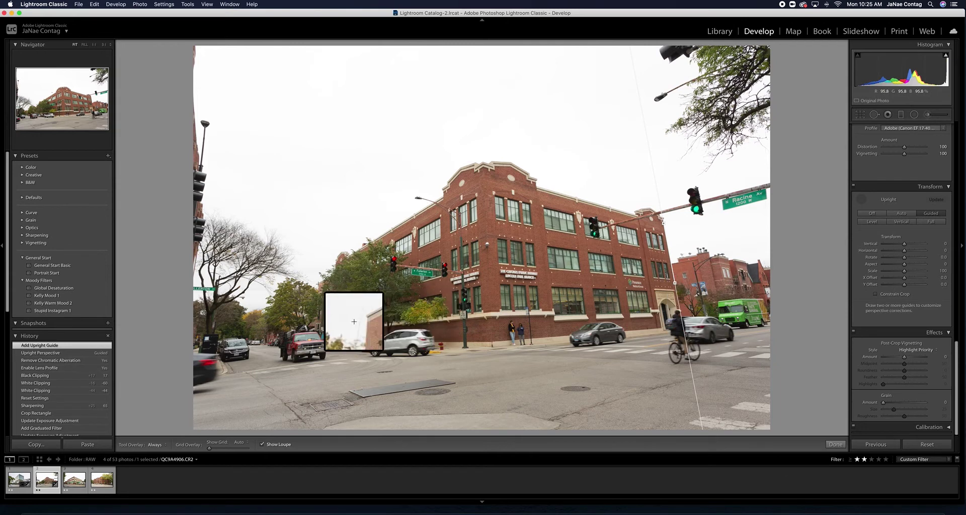
mouse_move(315, 334)
left_mouse_down()
mouse_move(314, 346)
mouse_move(316, 334)
left_mouse_up()
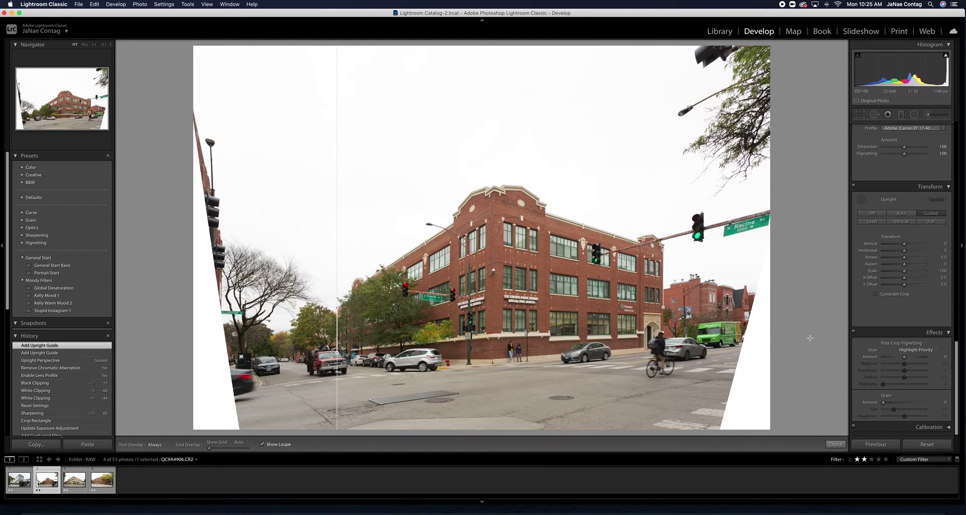
left_click(874, 213)
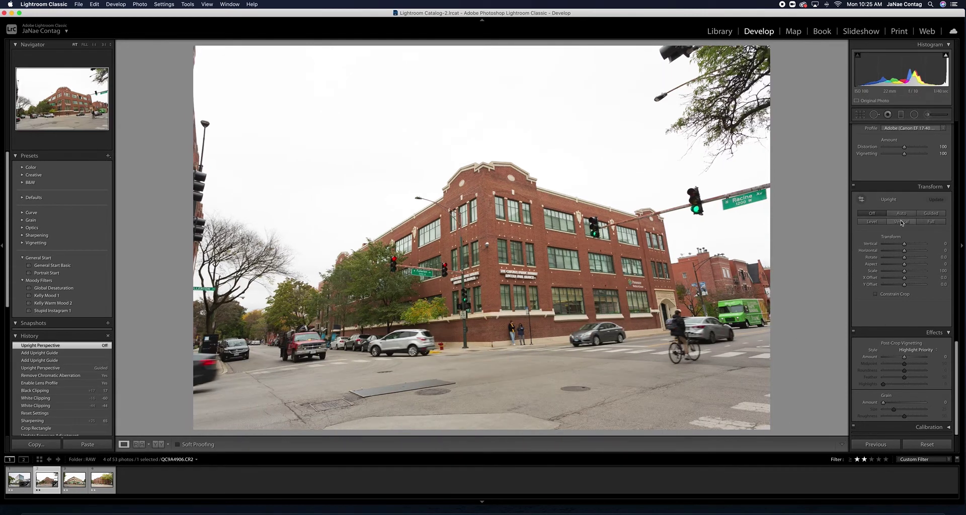
Apply the Vertical Upright correction to the brick building photo with Constrain Crop enabled.
left_click(901, 222)
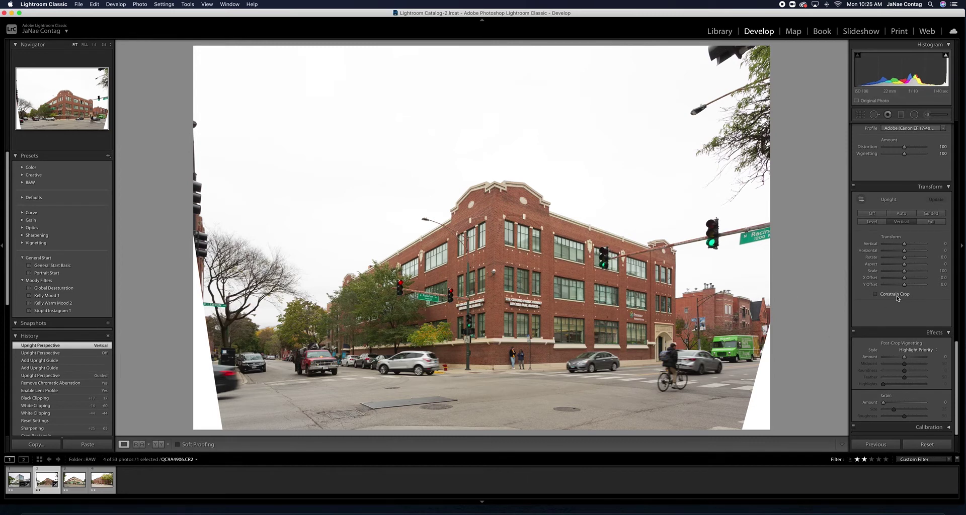
left_click(876, 293)
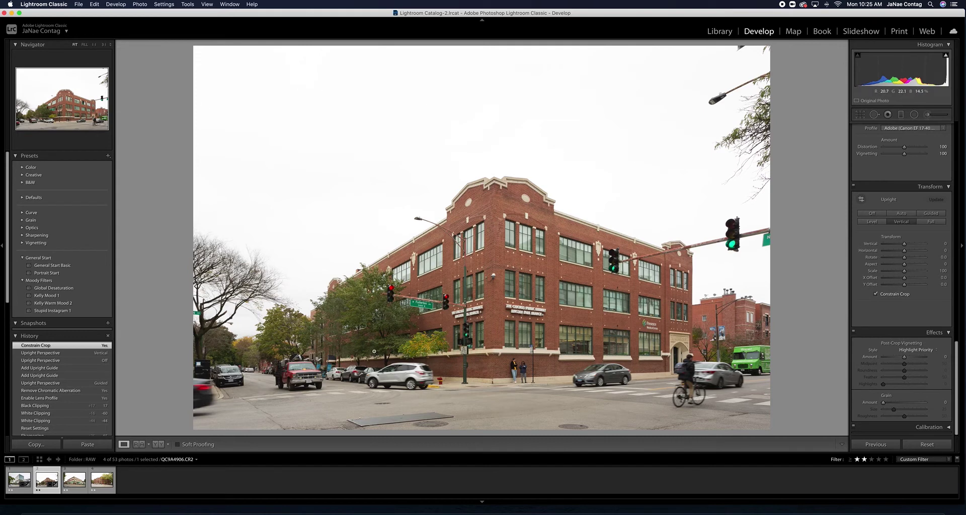
Crop the photo tighter around the brick building at the original aspect ratio, trimming the dark building edge and most of the overhanging branches.
key("r")
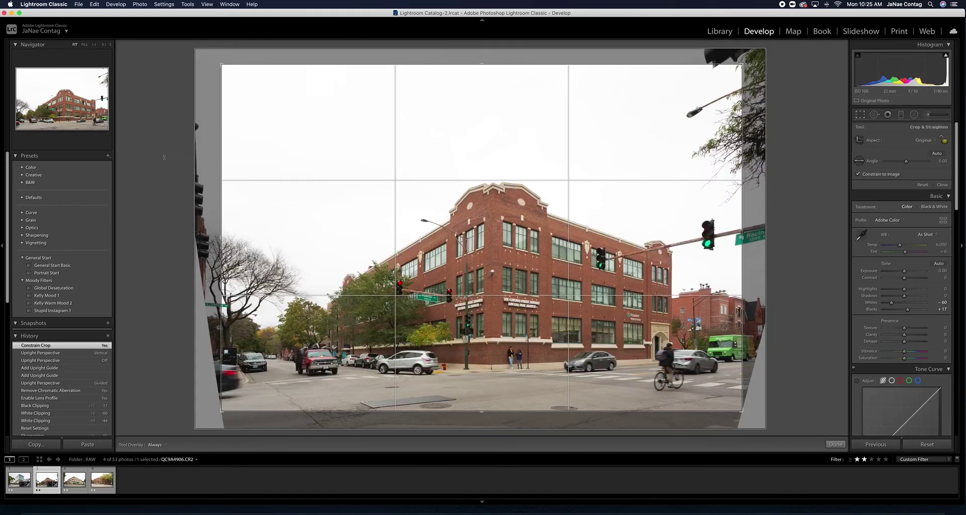
left_click_drag(221, 65, 248, 94)
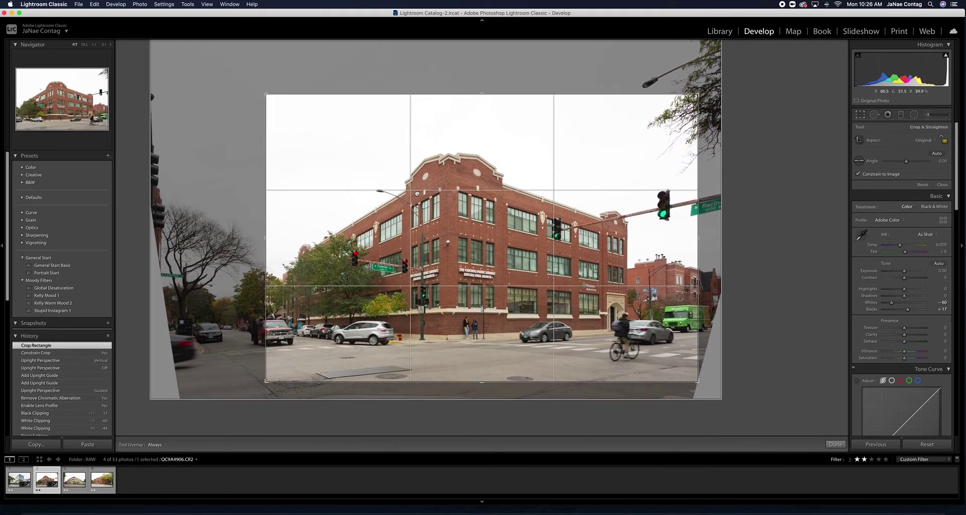
left_click_drag(415, 191, 444, 194)
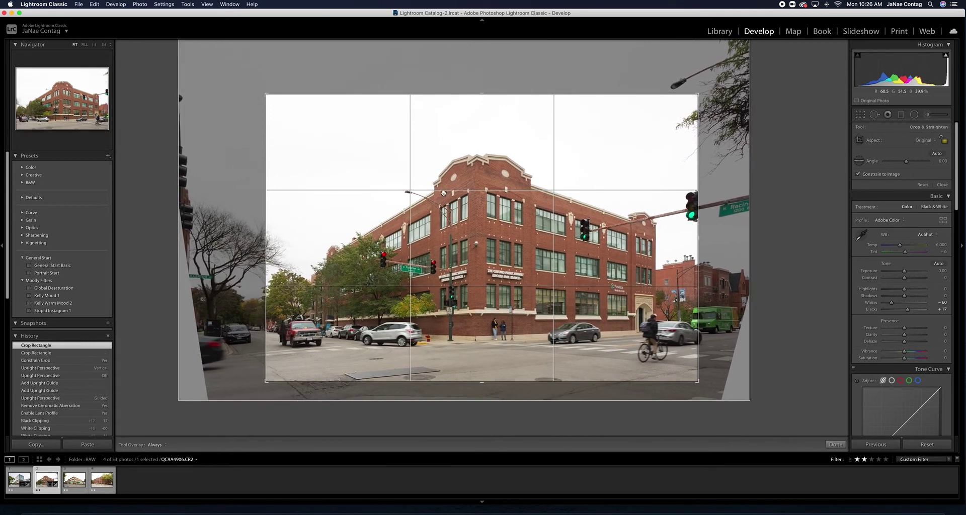
key("Return")
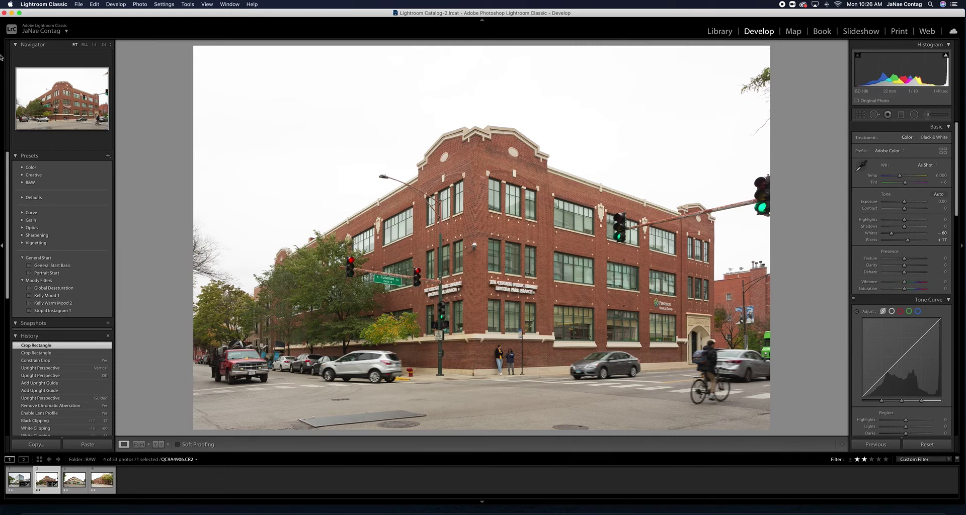
key("r")
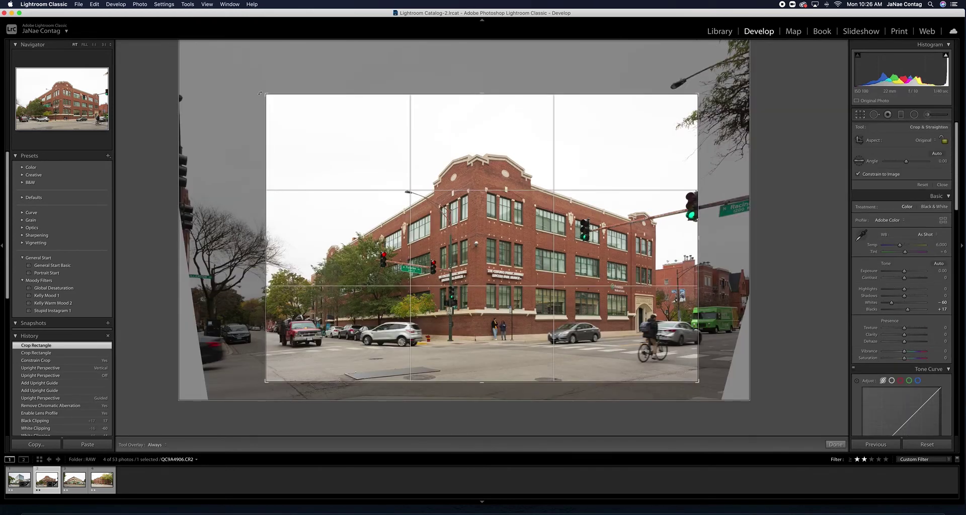
left_click_drag(260, 93, 269, 101)
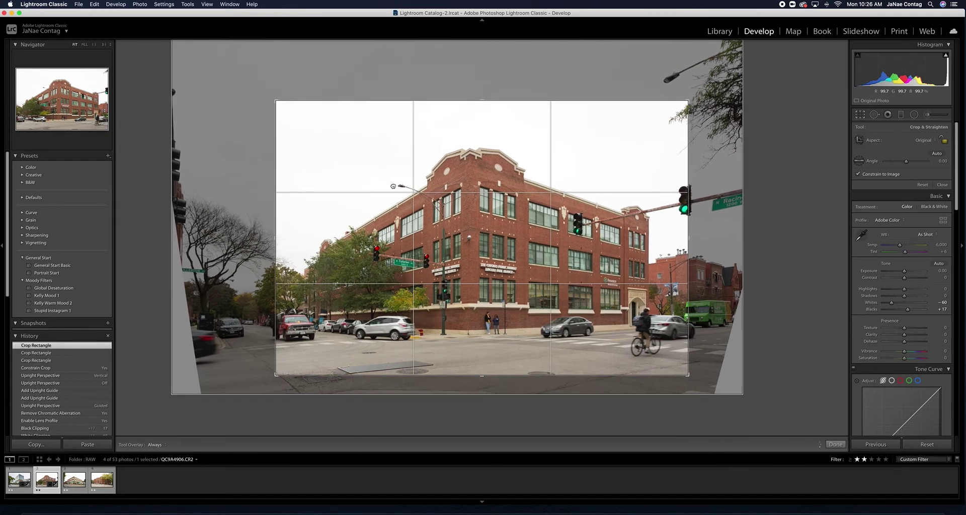
key("Return")
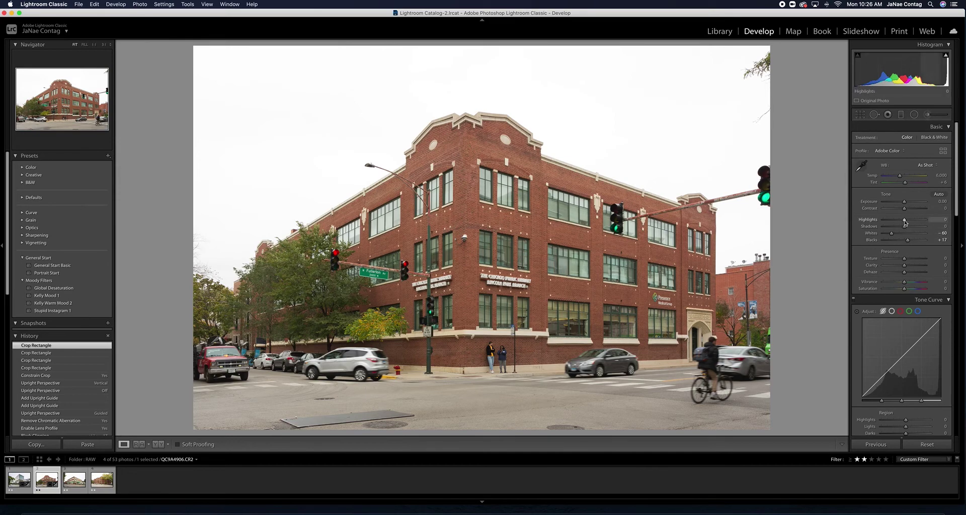
Set Highlights to -100, Shadows to +57, Contrast to +51 and Clarity to +16 for the brick building photo.
mouse_move(904, 220)
left_mouse_down()
mouse_move(880, 222)
mouse_move(947, 229)
mouse_move(918, 229)
left_mouse_up()
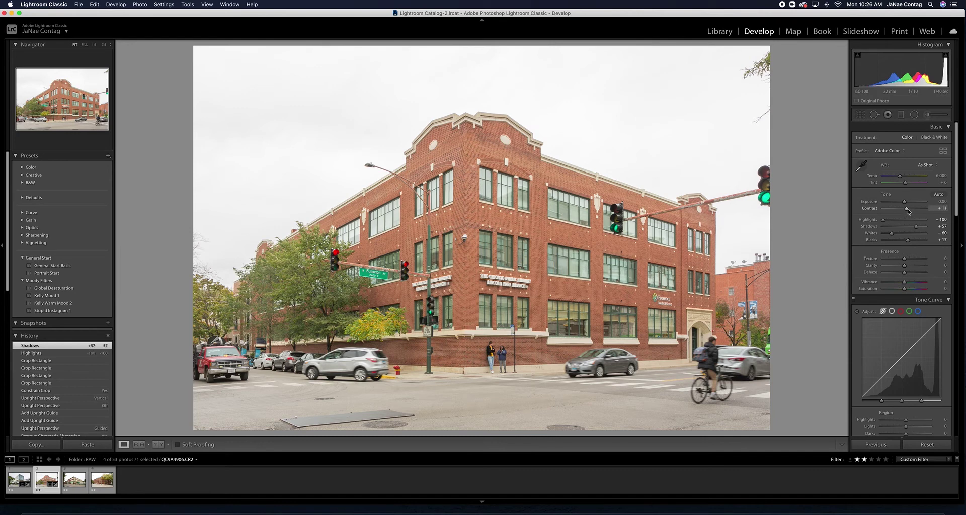
left_click_drag(907, 209, 913, 212)
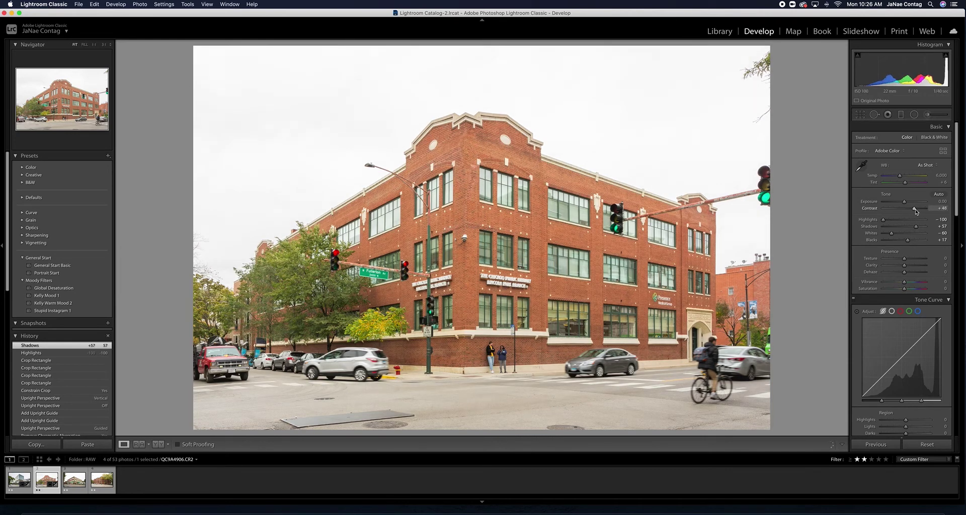
left_click_drag(914, 210, 916, 209)
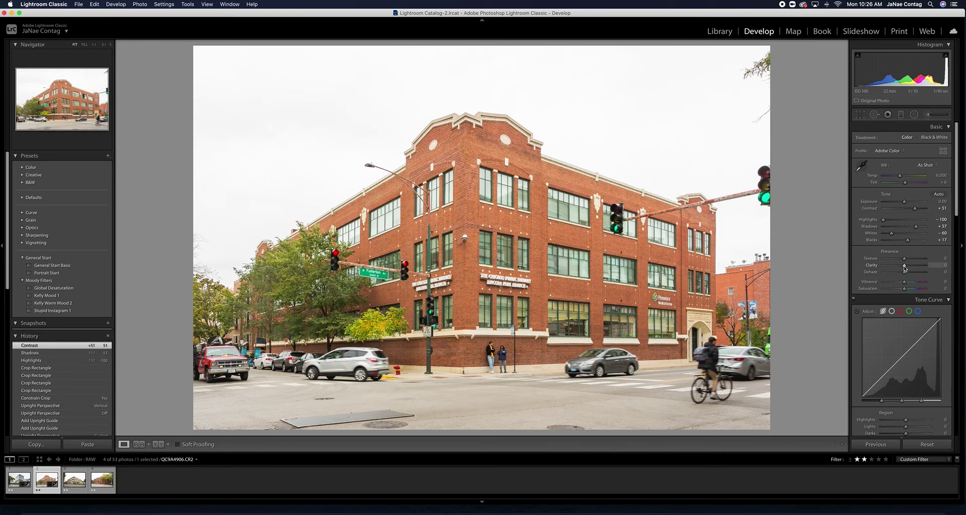
left_click_drag(905, 269, 907, 268)
Cool the photo's white balance by setting the Temperature to 5,450.
left_click(871, 178)
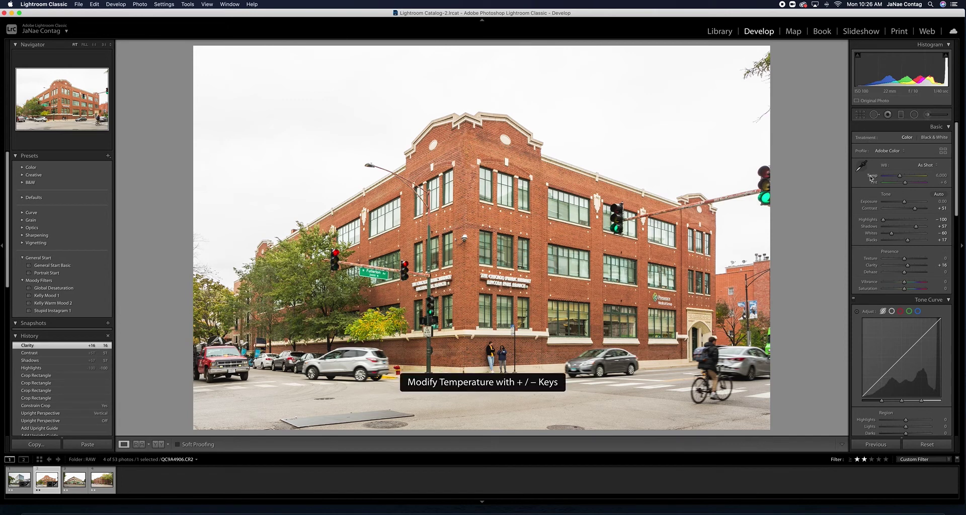
key("minus")
key("minus")
key("minus")
key("minus")
key("minus")
key("minus")
key("minus")
key("minus")
key("minus")
key("minus")
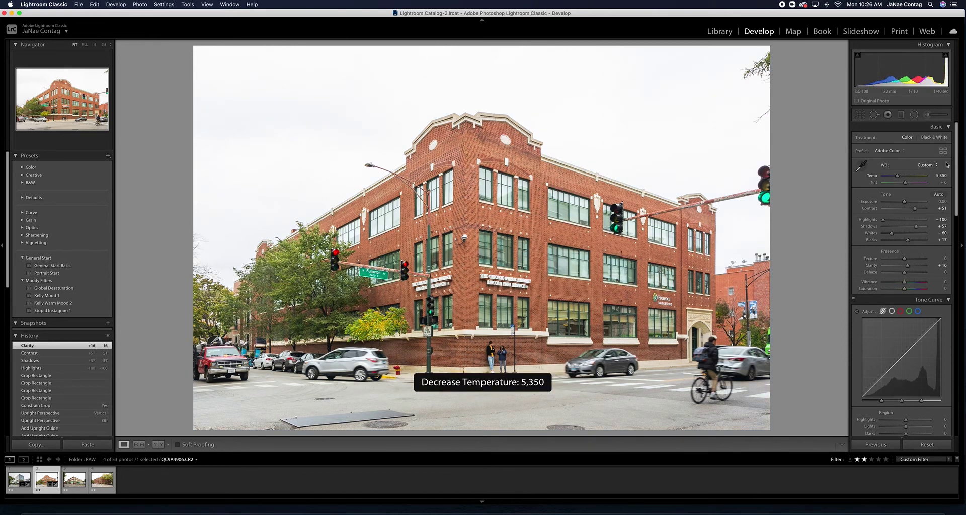
key("equal")
key("equal")
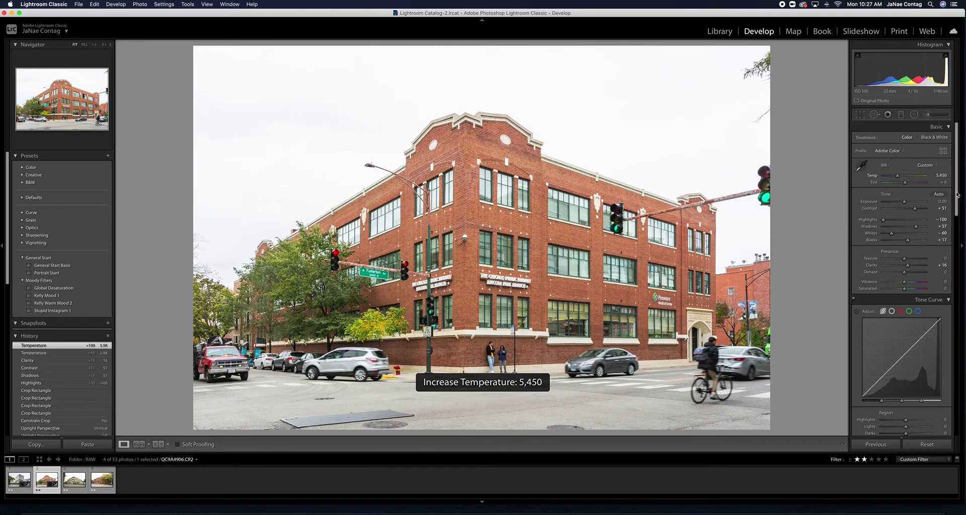
Set the Orange and Yellow Saturation to -10 each and compare the photo with its before version.
scroll(920, 164, "down", 10)
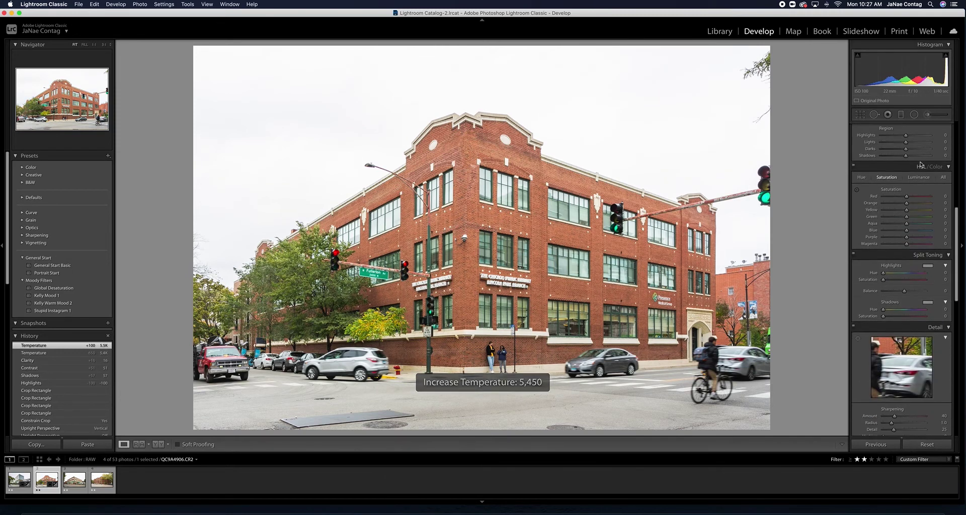
left_click(938, 203)
type("-10")
key("Return")
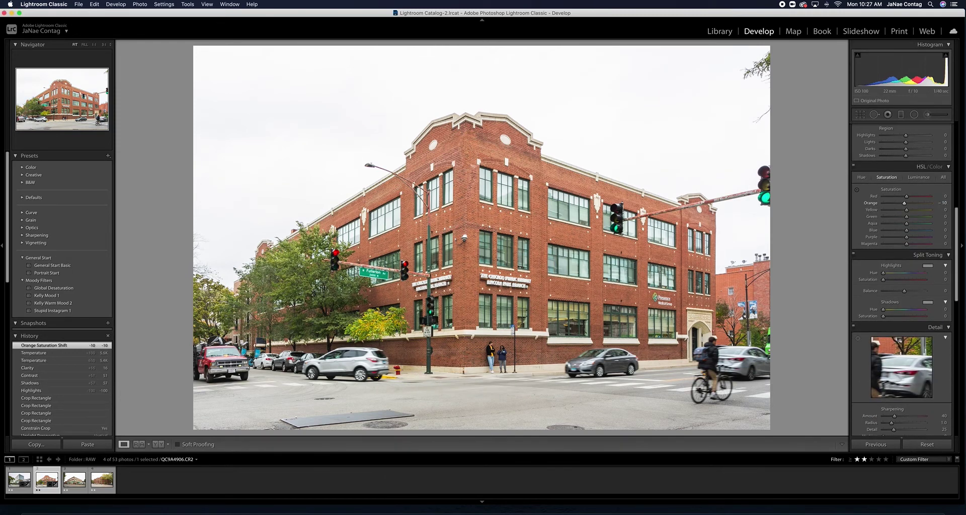
left_click(942, 210)
type("-10")
key("Return")
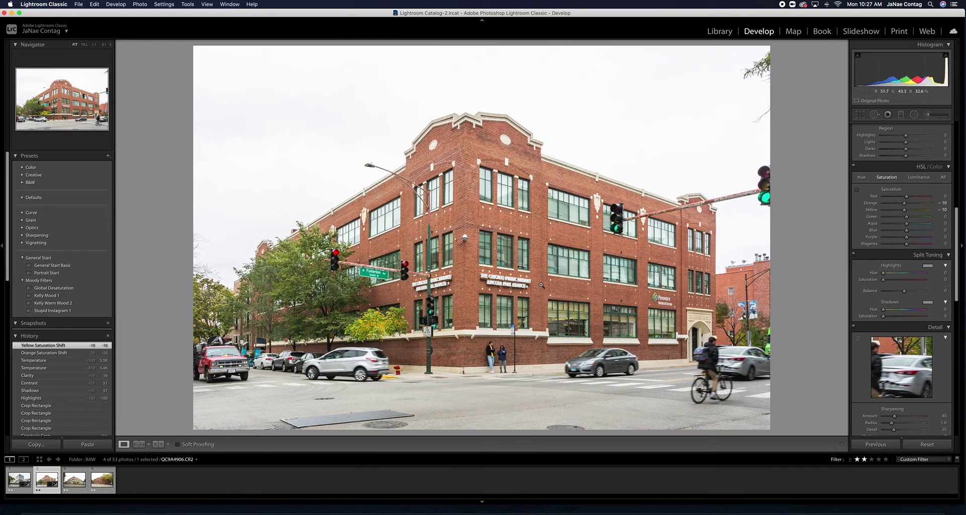
key("backslash")
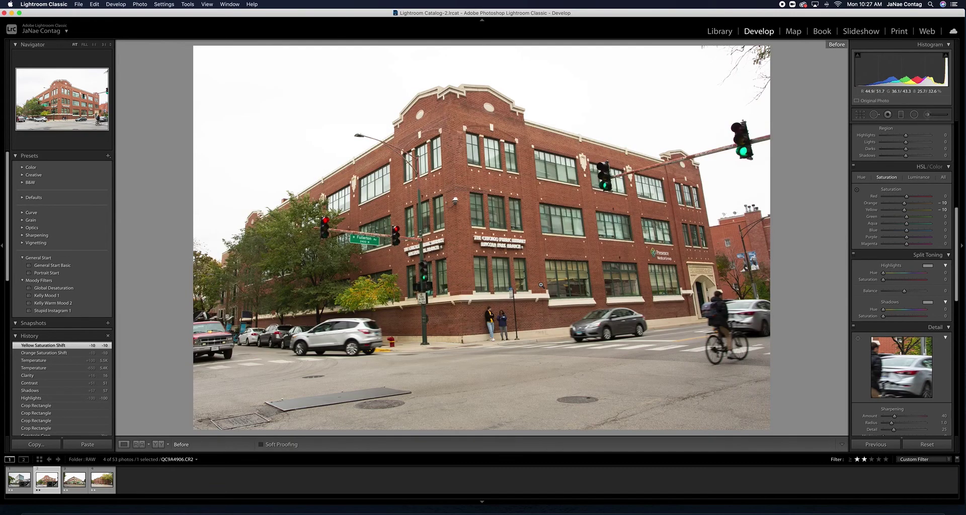
key("backslash")
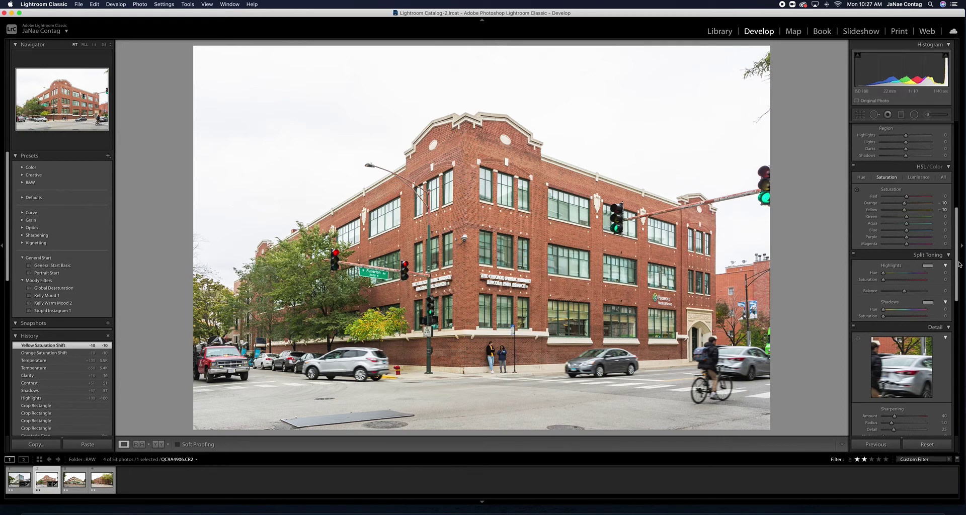
Set the Tone Curve regions to Lights +5, Darks +15 and Shadows -15.
left_click_drag(957, 265, 957, 258)
scroll(957, 258, "up", 2)
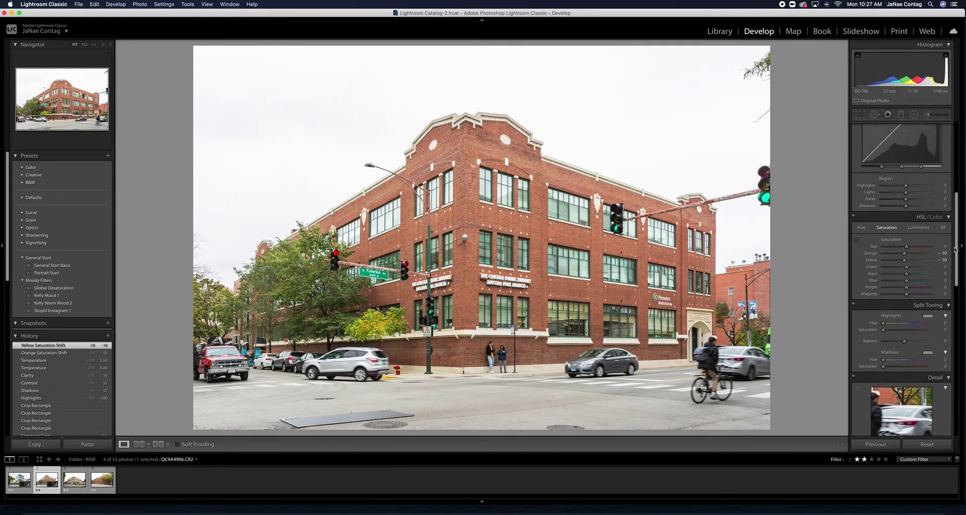
left_click(941, 191)
key("Return")
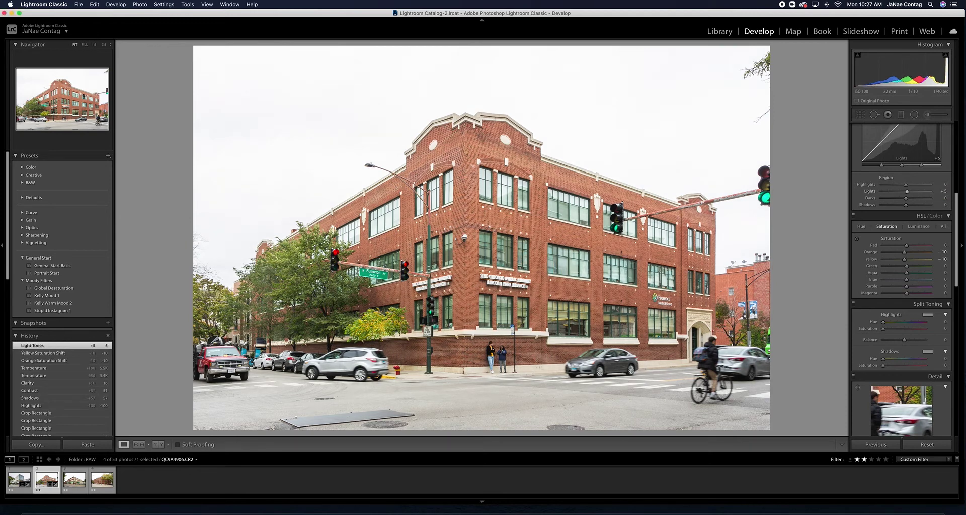
left_click(940, 199)
key("Return")
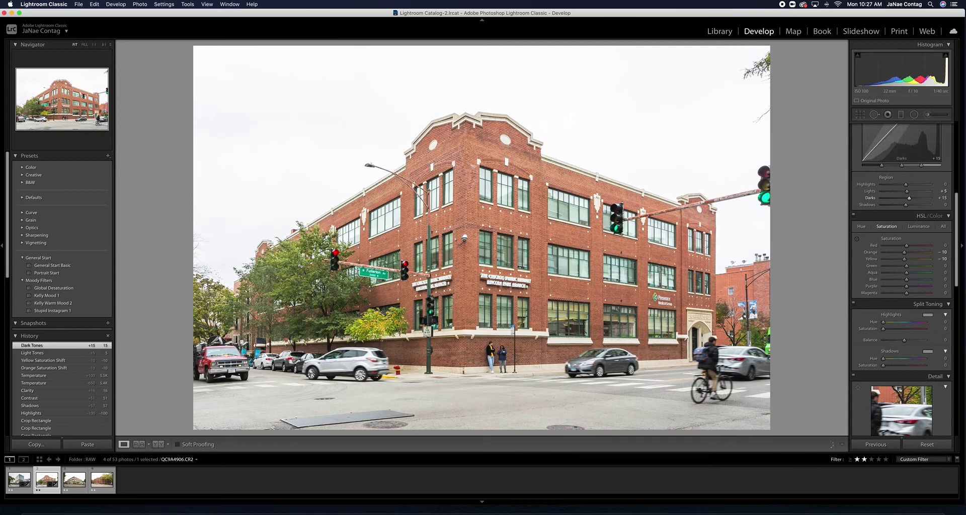
left_click(942, 205)
type("- 15")
key("Return")
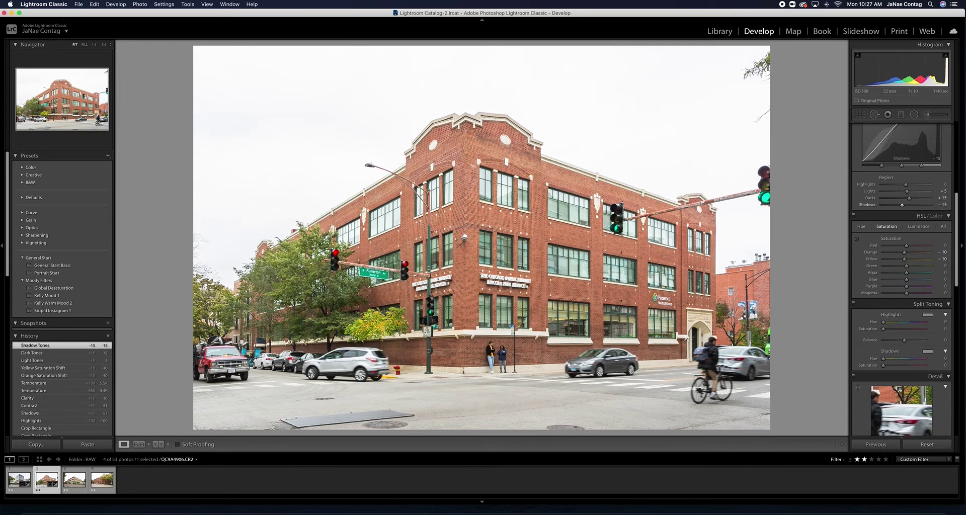
Set the Sharpening Amount to 67 and compare the brick building photo with its before version.
scroll(942, 227, "up", 8)
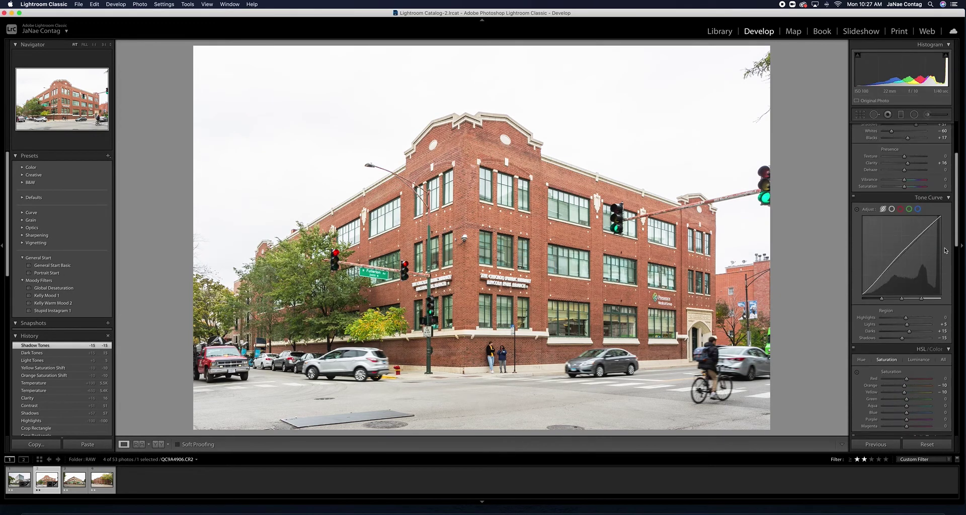
scroll(945, 248, "down", 10)
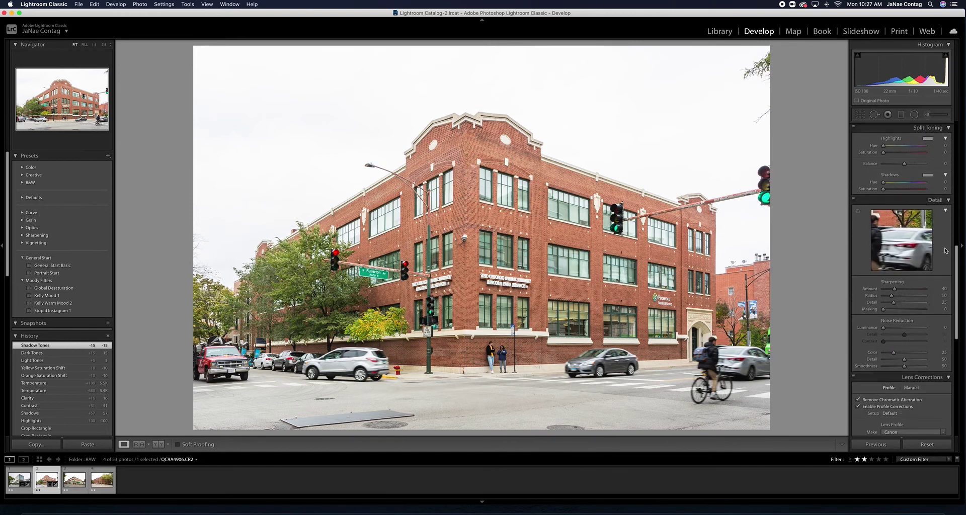
left_click_drag(889, 279, 897, 278)
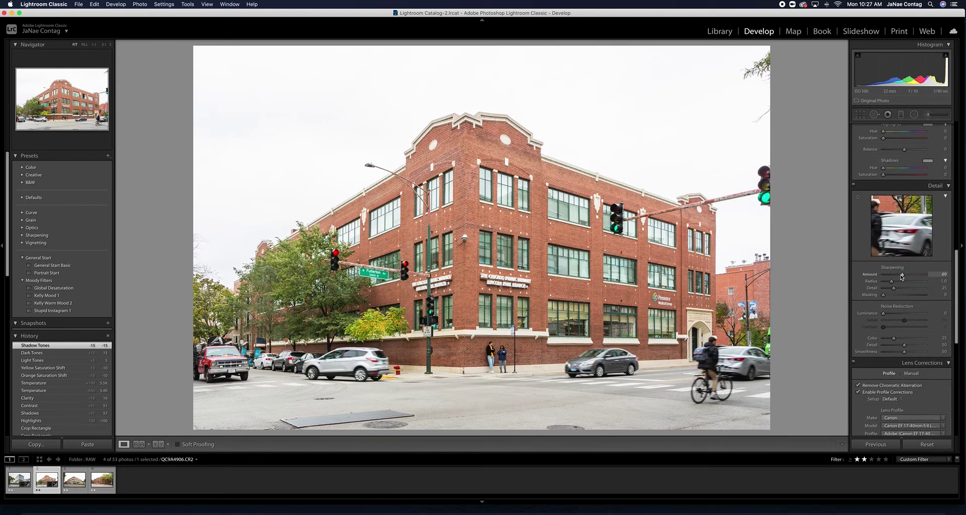
left_click_drag(901, 276, 902, 276)
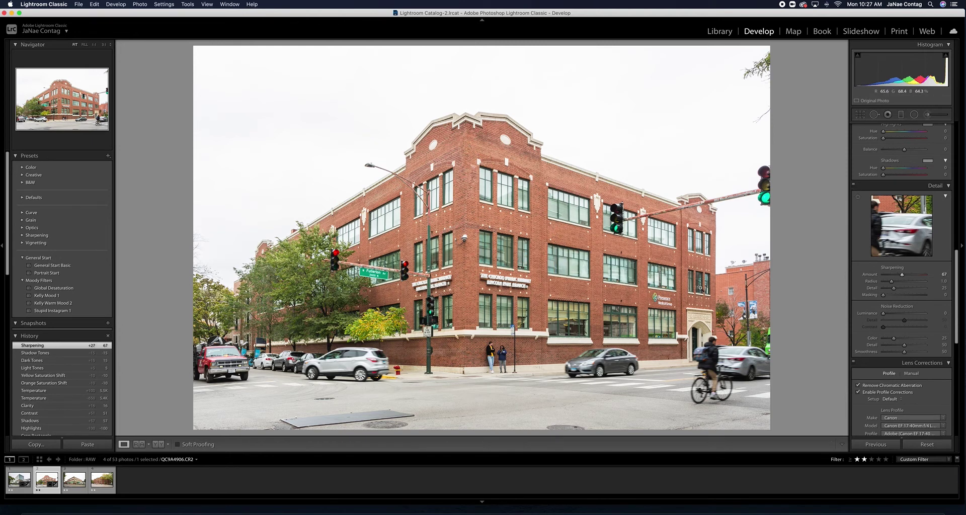
key("backslash")
key("backslash")
Add a graduated filter from the top edge down over the sky using the Burn Highlights effect.
key("m")
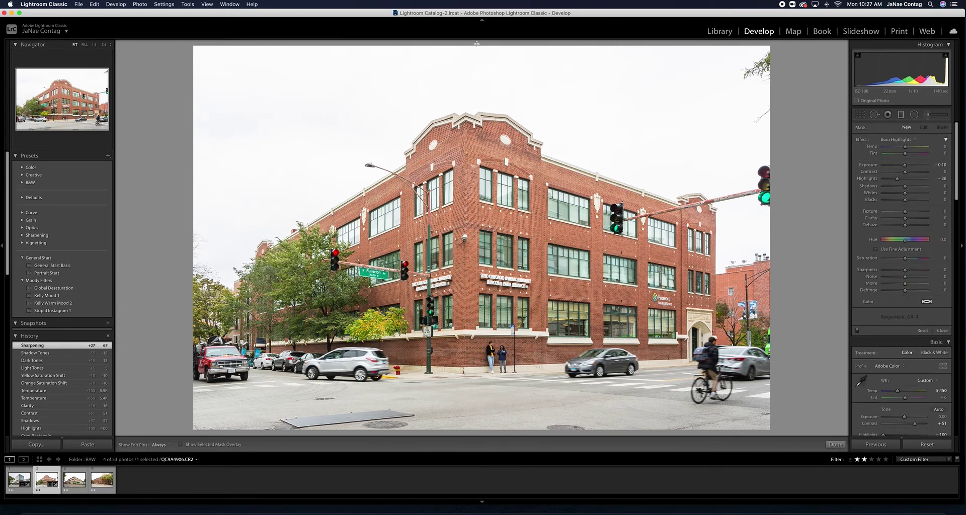
left_click_drag(474, 43, 472, 178)
key("m")
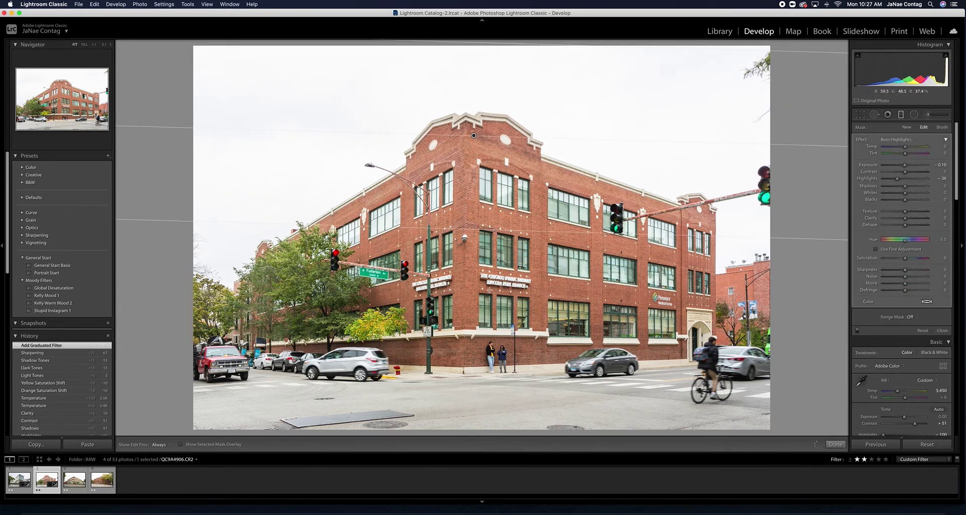
Add a graduated filter from the bottom edge up over the street with Exposure -0.78, and reposition its gradient slightly upward.
key("m")
left_click_drag(463, 434, 466, 287)
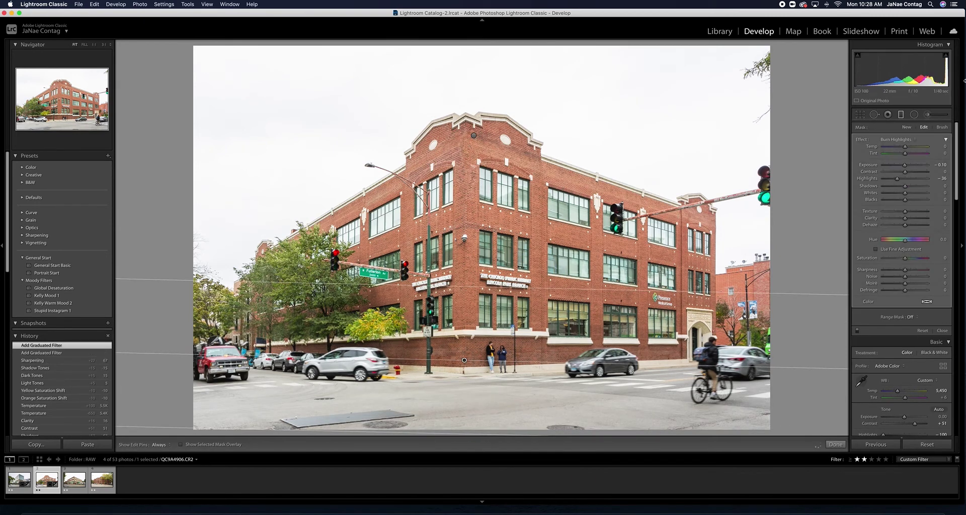
left_click(900, 165)
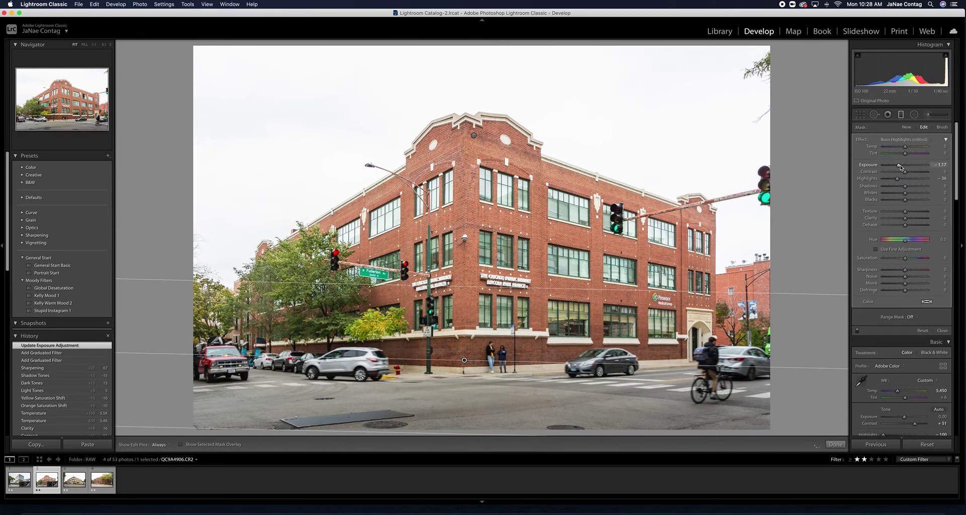
left_click_drag(900, 168, 901, 167)
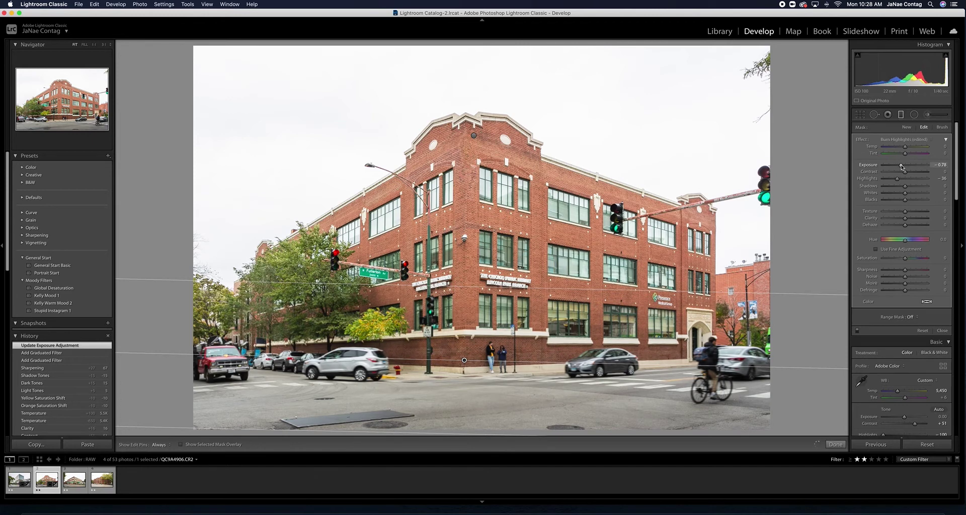
left_click_drag(548, 289, 549, 262)
key("m")
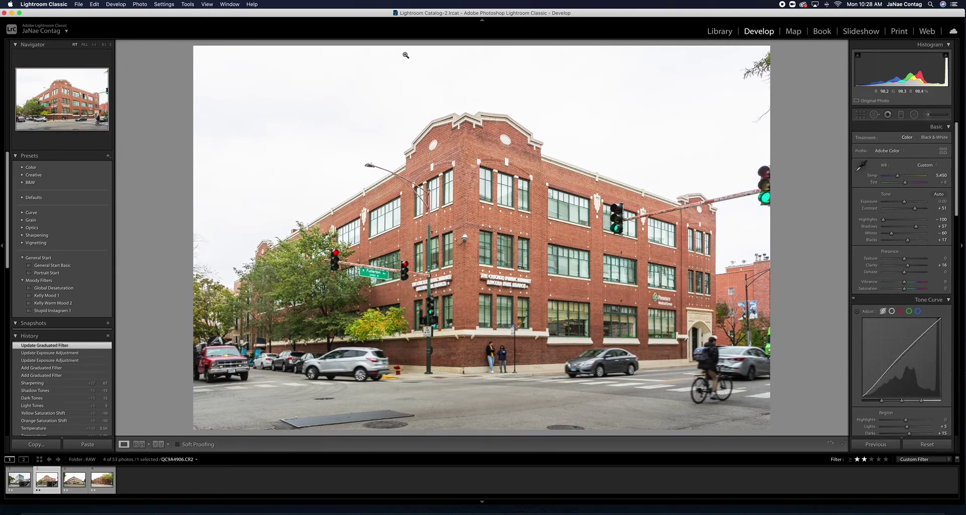
Add a second graduated filter over the sky and upper building and set its Exposure to -0.67.
key("m")
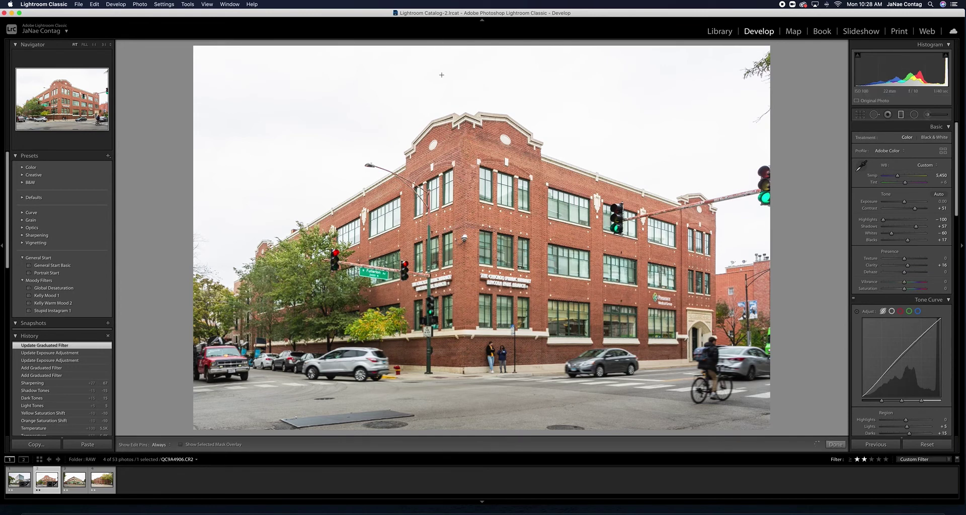
left_click_drag(433, 144, 434, 163)
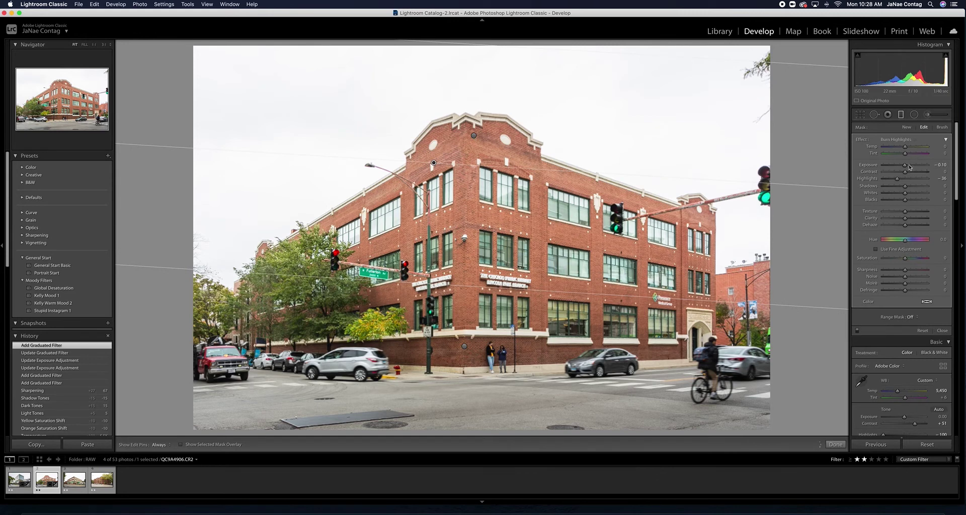
left_click_drag(903, 168, 901, 167)
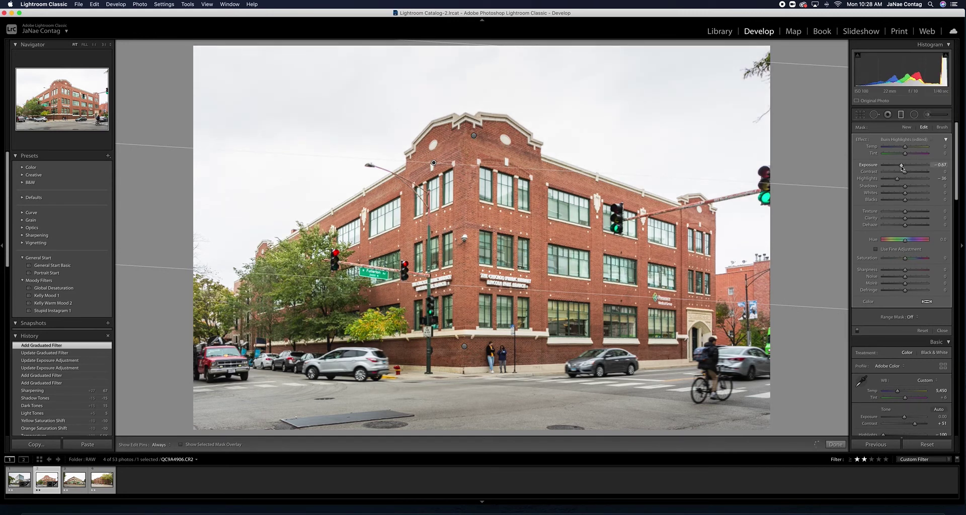
key("m")
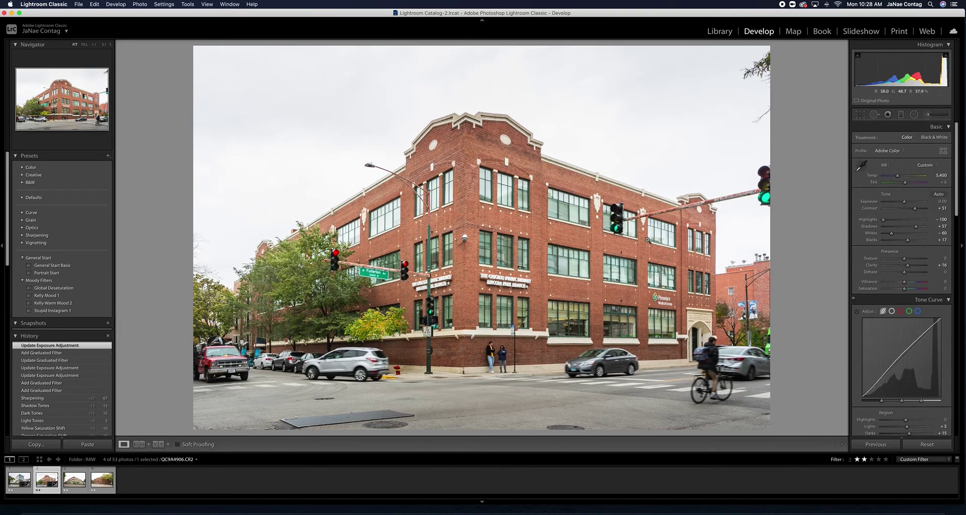
Brush the Burn Highlights effect over the trees beside the building and along the lower brick facade.
key("k")
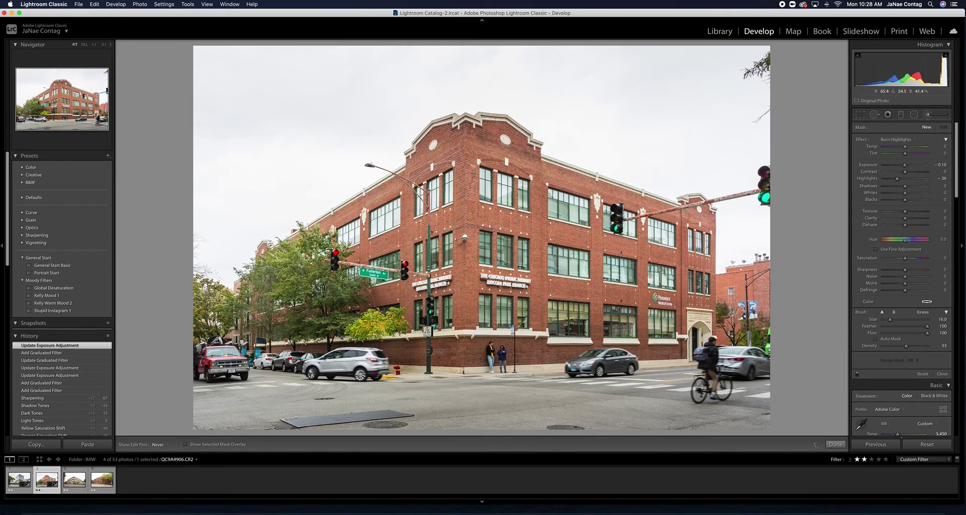
left_click_drag(320, 322, 351, 300)
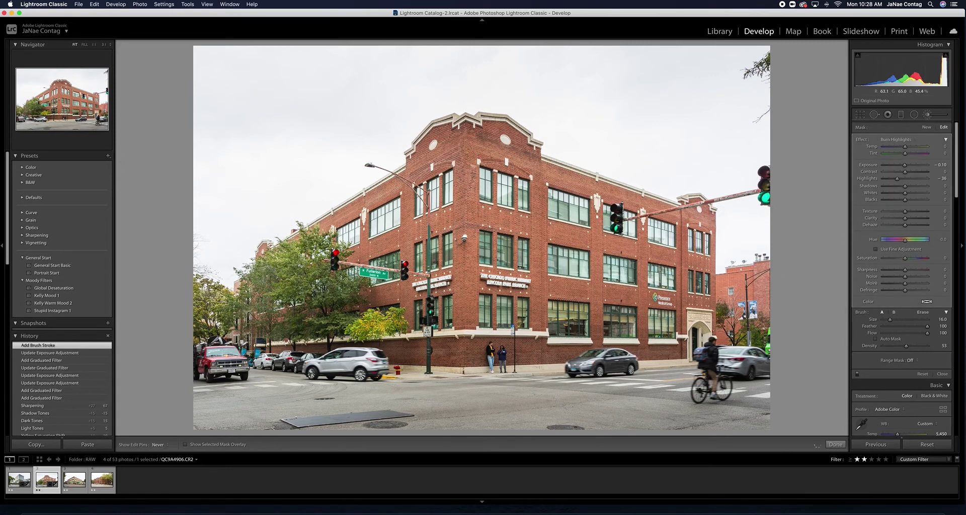
left_click_drag(552, 335, 532, 304)
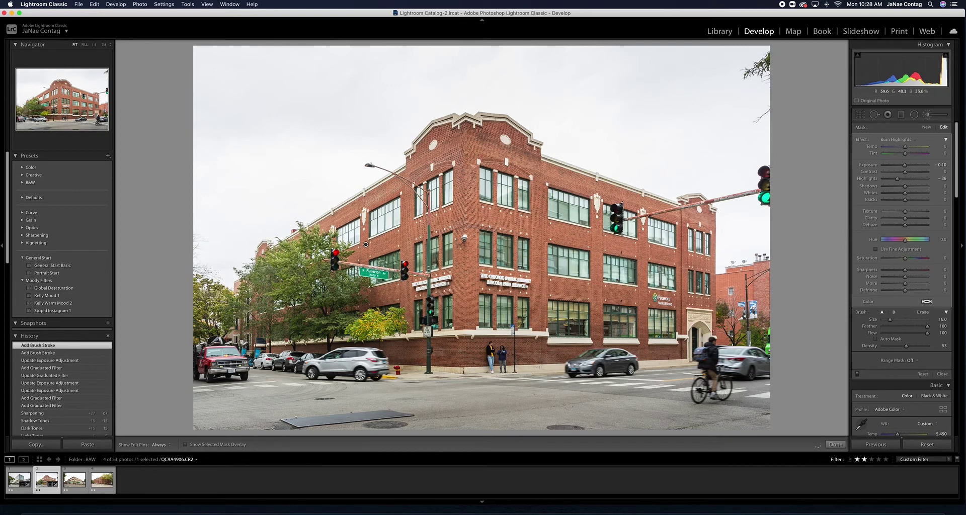
key("k")
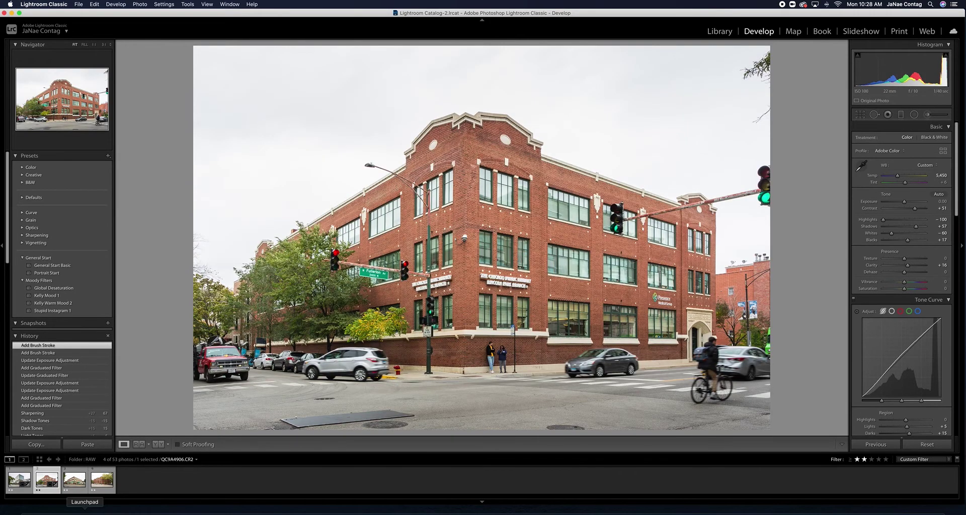
Open photo QC9A4938.CR2 and set Whites to -16 and Blacks to +16.
left_click(75, 486)
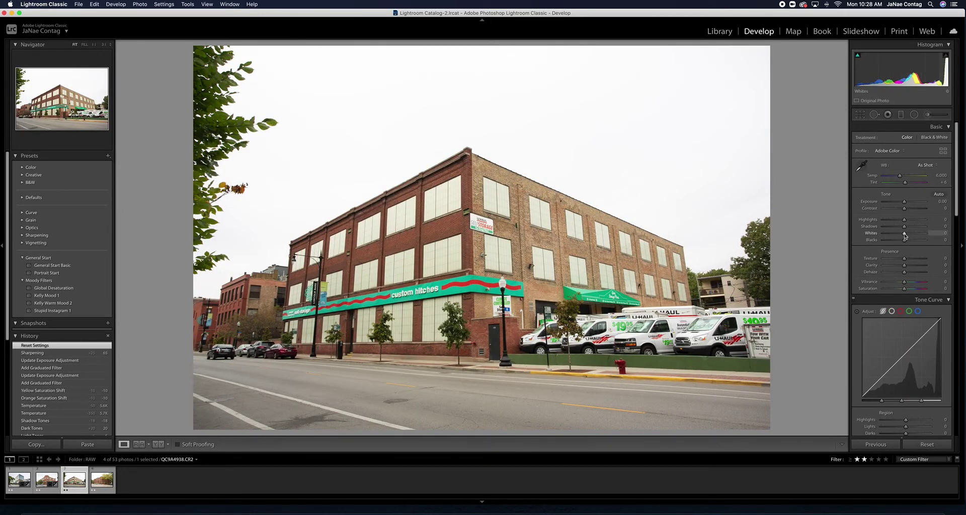
left_click_drag(904, 235, 908, 242)
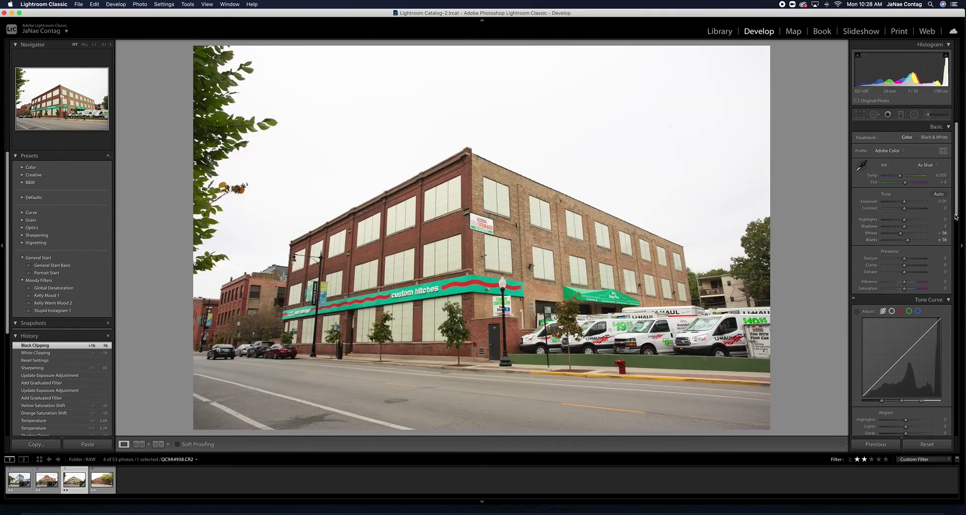
Remove chromatic aberration and enable the lens profile corrections for the corner building photo.
scroll(954, 225, "down", 1)
scroll(954, 225, "down", 10)
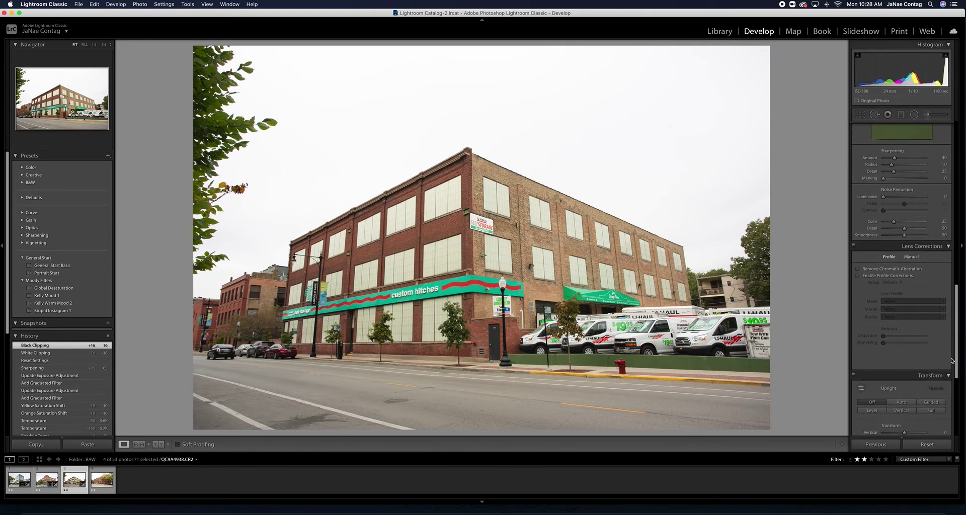
left_click(885, 269)
left_click(886, 276)
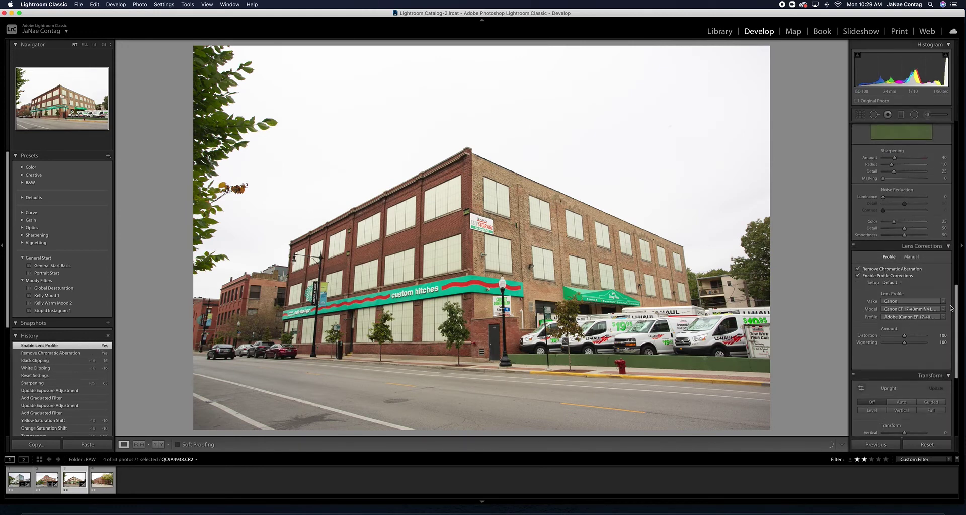
Straighten the building with the Vertical Upright correction, and switch Constrain Crop on and off again.
scroll(957, 305, "down", 5)
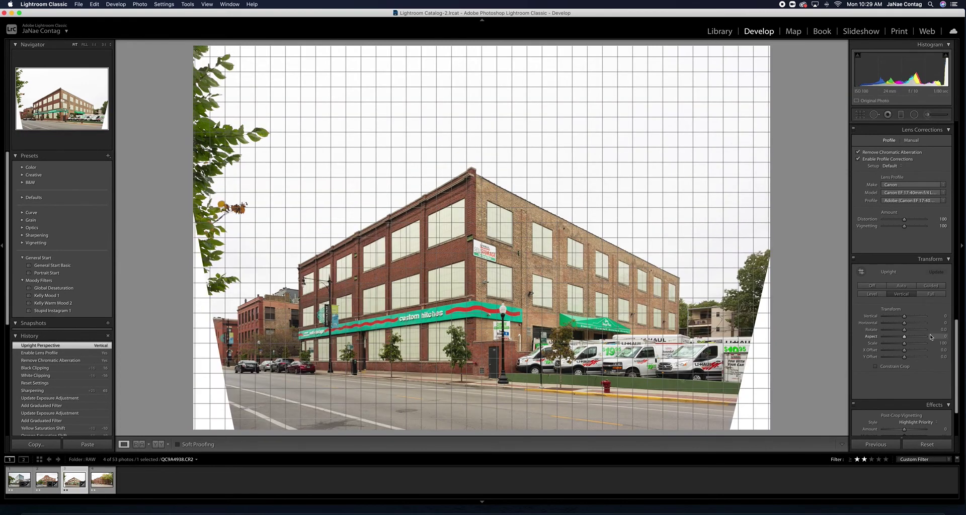
left_click(875, 366)
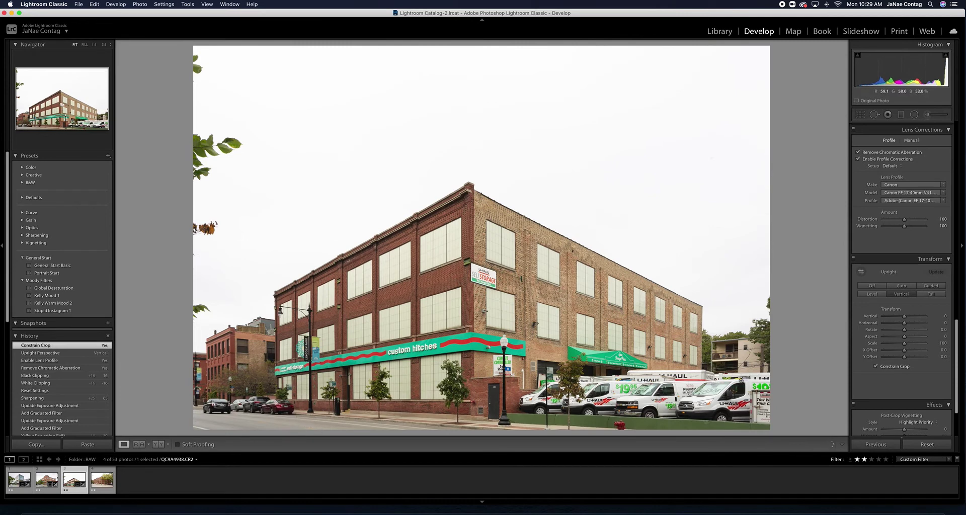
left_click(907, 368)
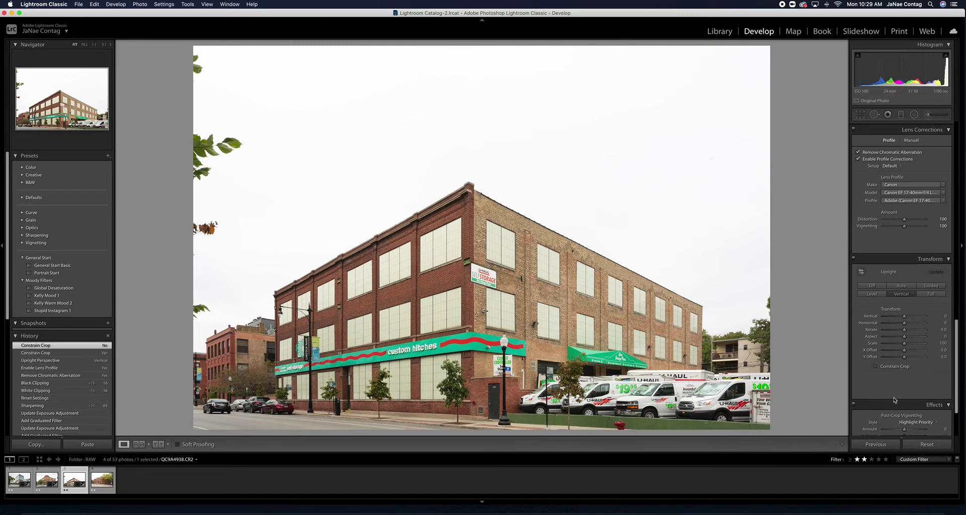
Crop tightly around the corner building at the original aspect ratio, excluding the blank edges and overhanging tree and keeping some street in front.
key("r")
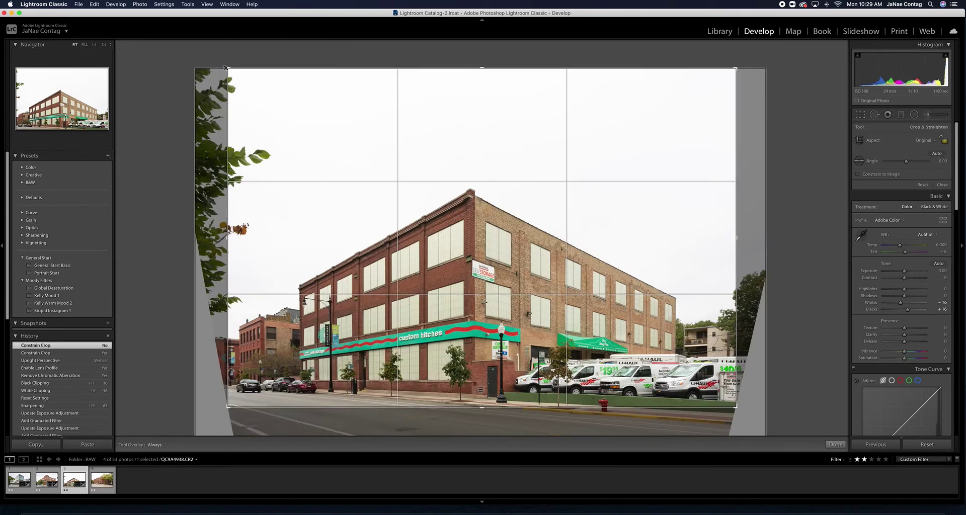
left_click_drag(227, 69, 265, 93)
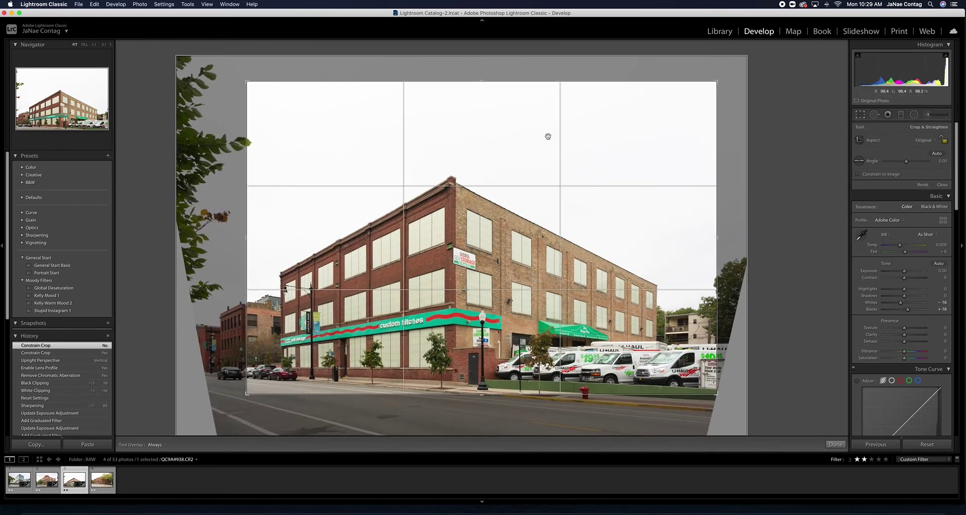
left_click_drag(717, 84, 701, 97)
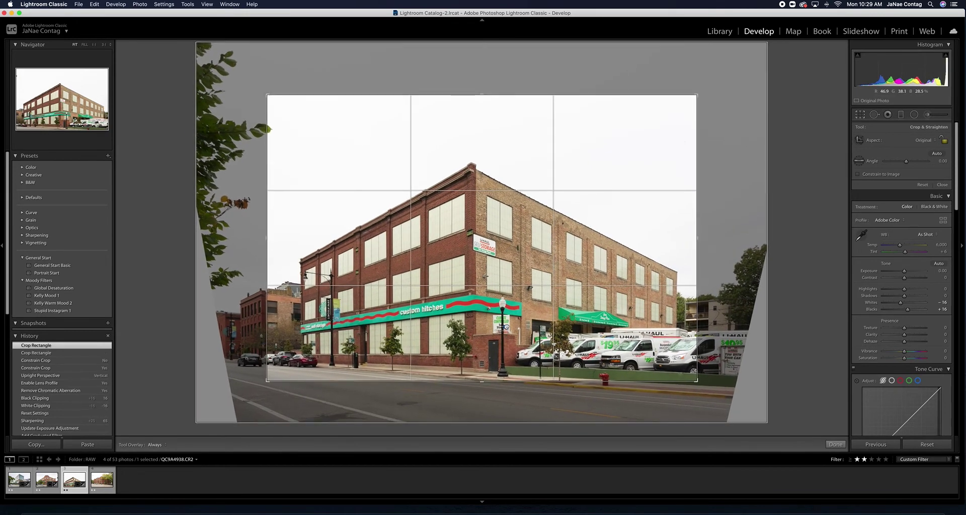
left_click_drag(506, 339, 506, 316)
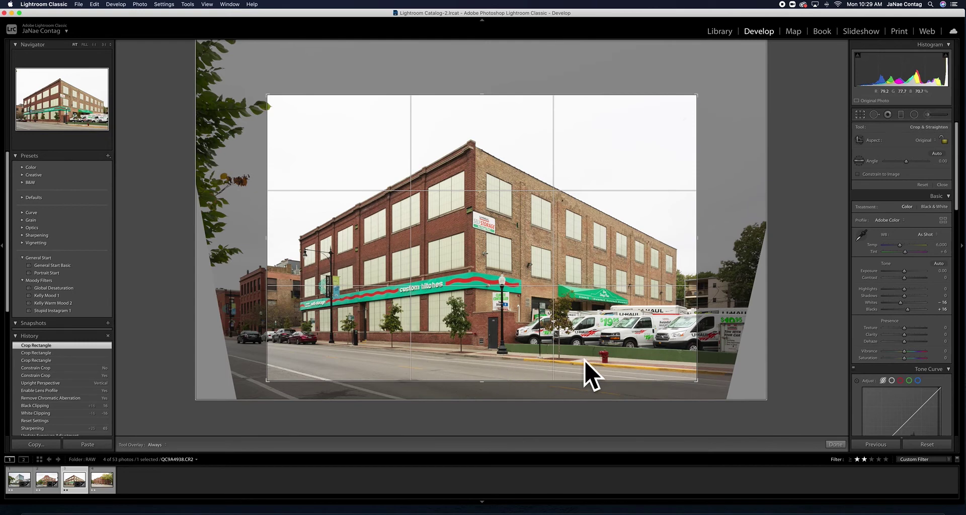
left_click_drag(523, 349, 525, 345)
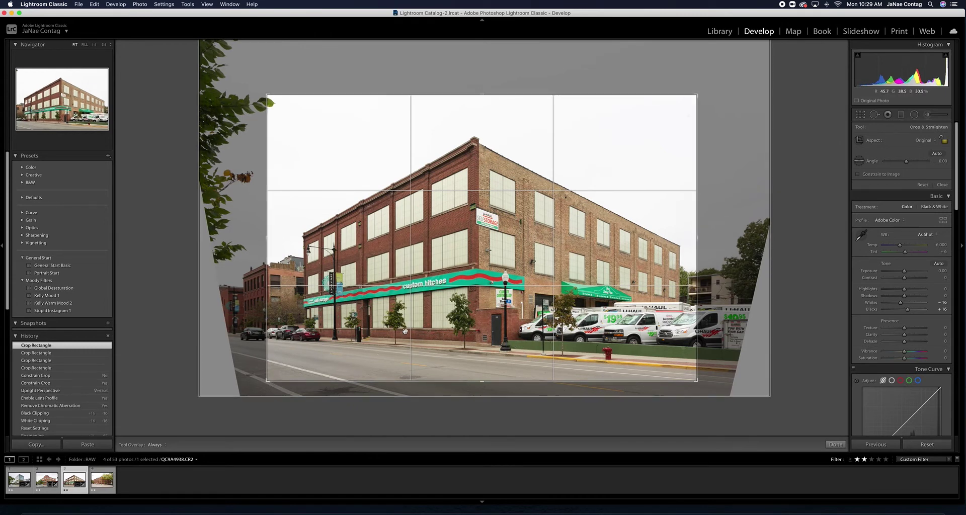
left_click_drag(267, 381, 312, 373)
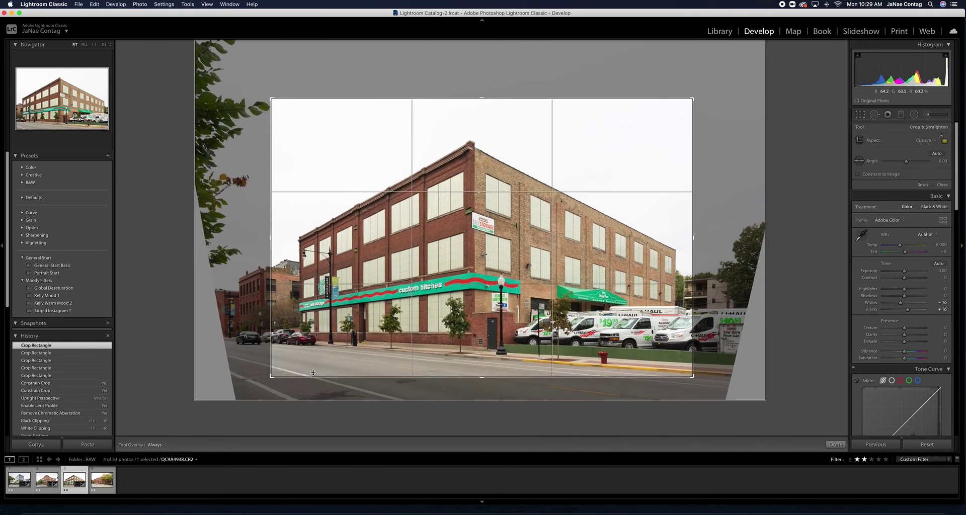
key("super+z")
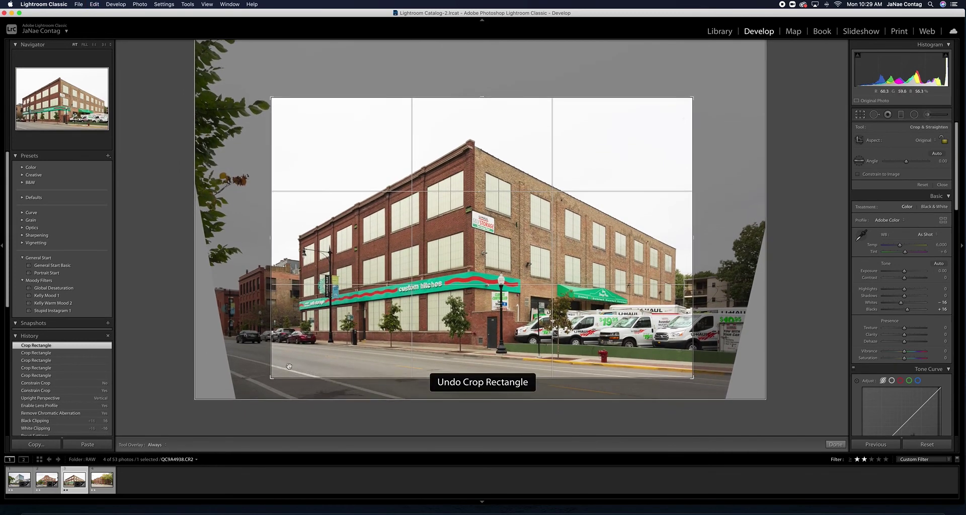
left_click_drag(298, 366, 291, 362)
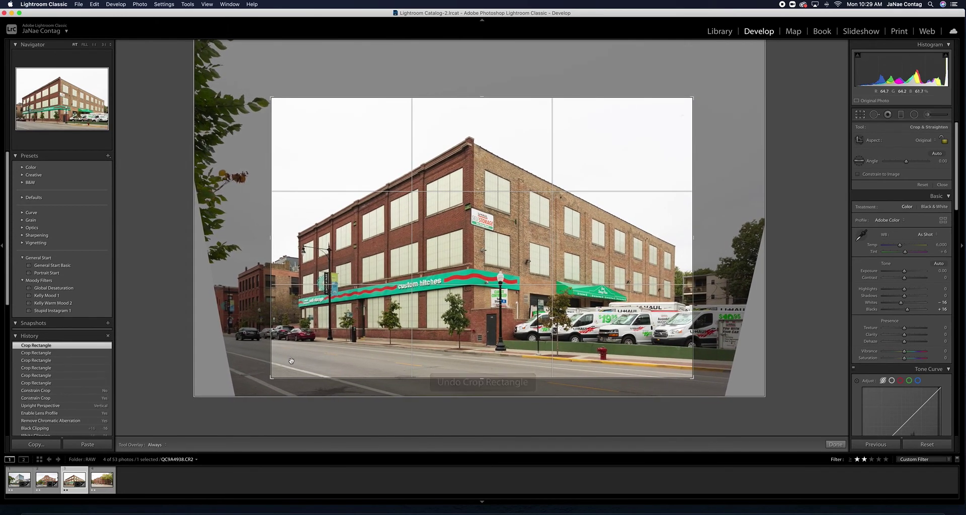
key("Return")
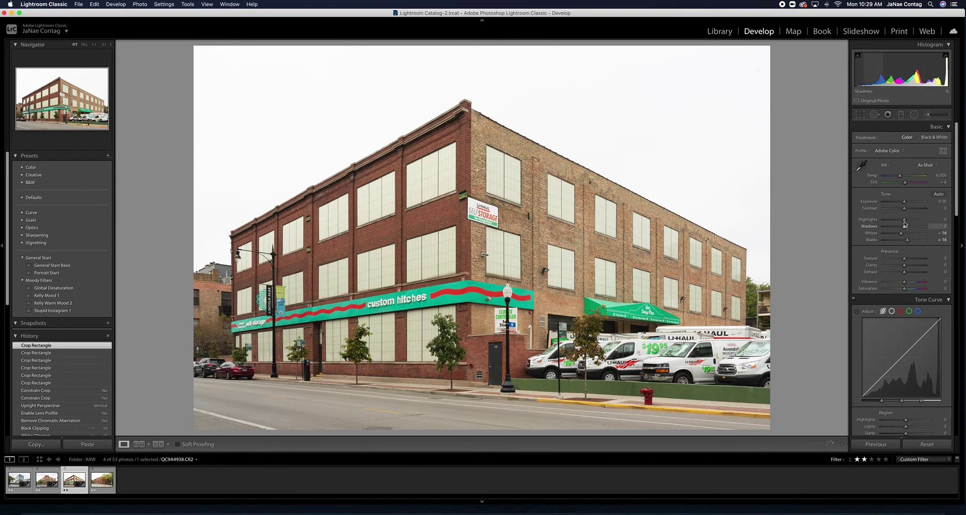
Set Highlights to -100 and Shadows to +38, and increase the Contrast of the corner building photo.
left_click_drag(899, 223, 913, 208)
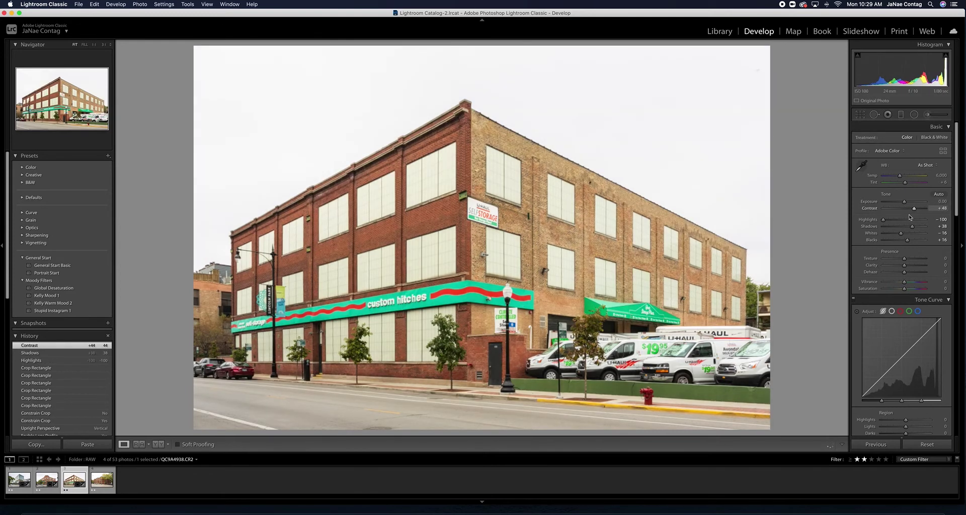
Try Clarity at +35 on the corner building photo, and settle on Contrast +40 and Clarity +20.
left_click(943, 266)
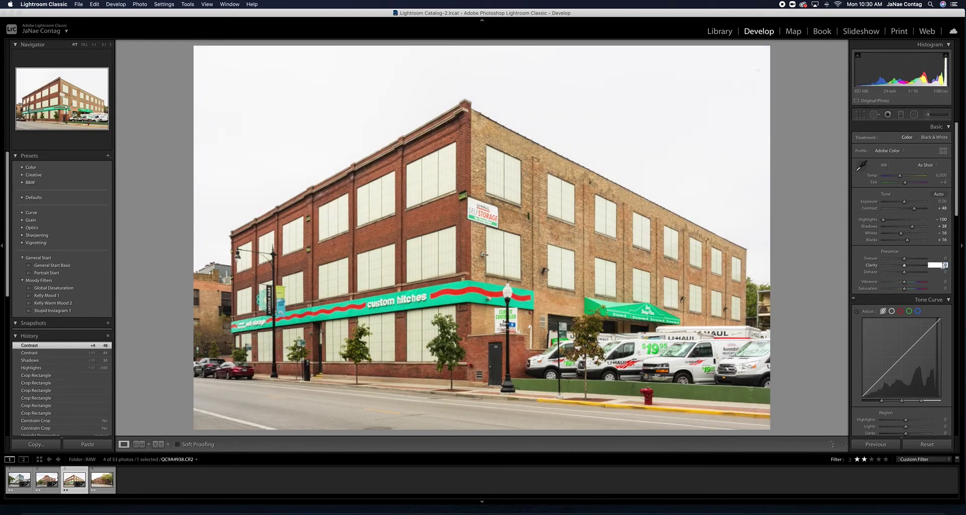
type("35")
key("Return")
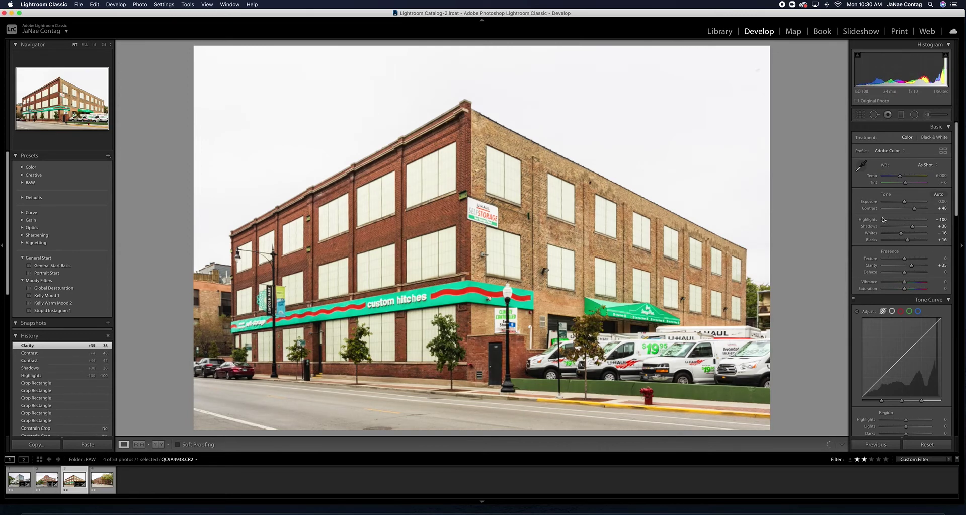
scroll(895, 216, "down", 1)
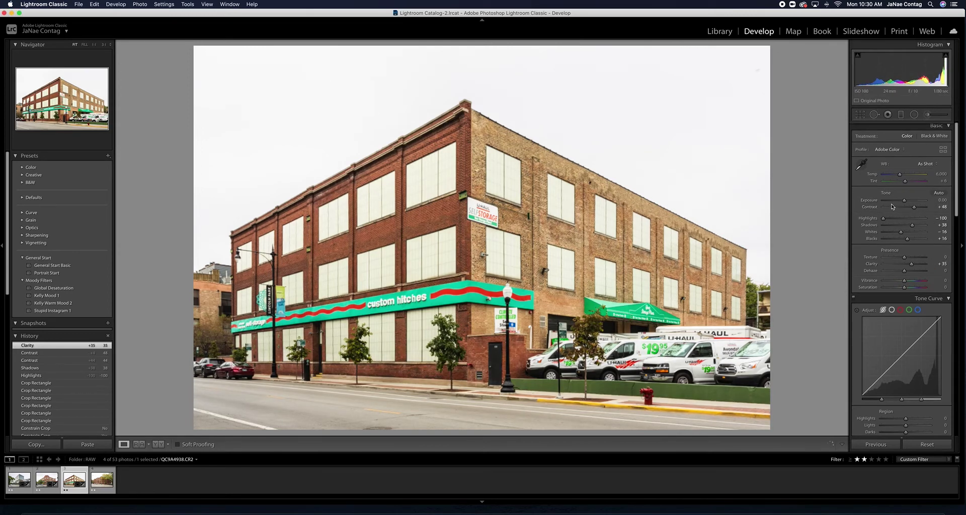
scroll(896, 214, "down", 1)
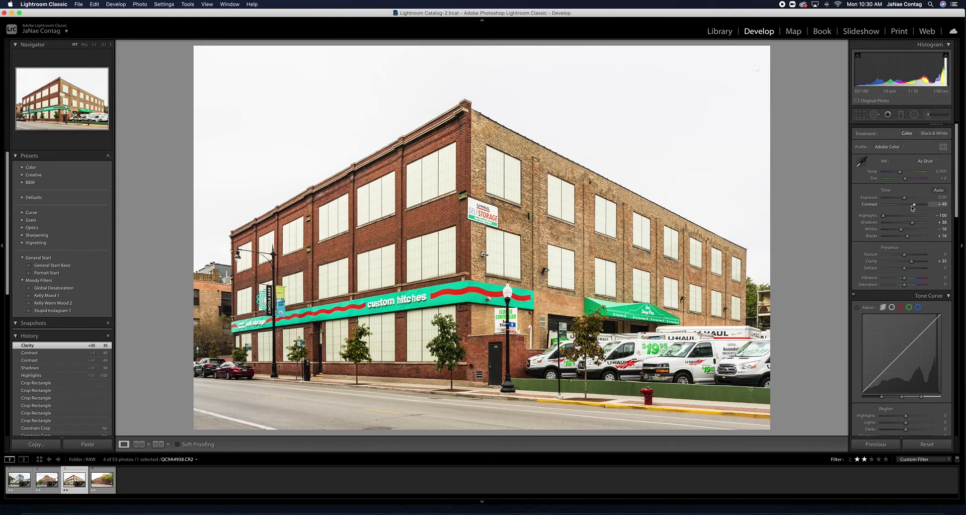
left_click_drag(913, 206, 912, 206)
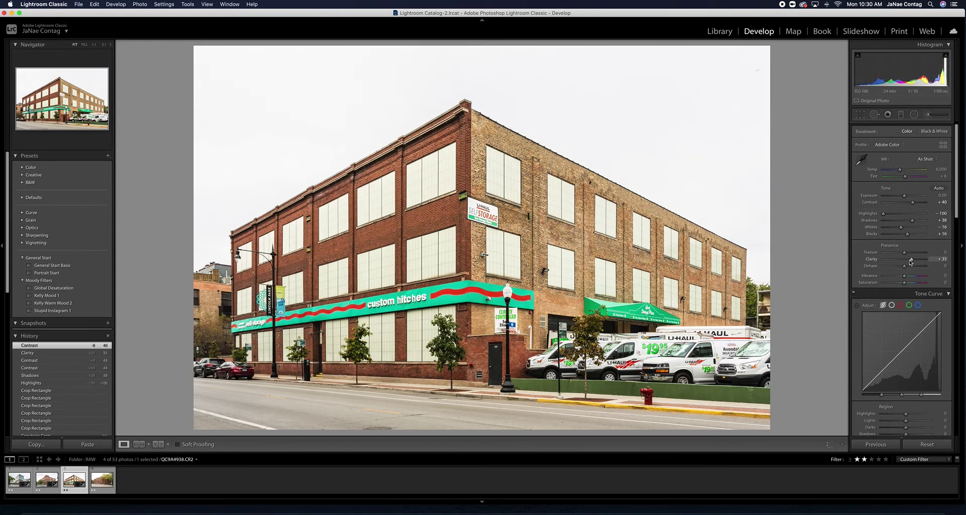
left_click_drag(910, 262, 909, 262)
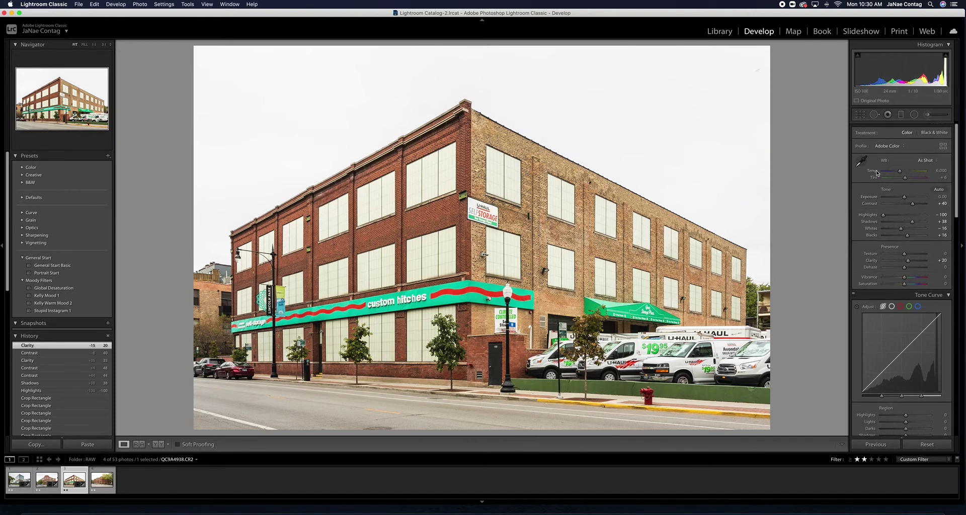
Cool the white balance of the corner building photo to a temperature of 5,500.
key("Down")
key("Down")
key("Down")
key("Down")
key("Down")
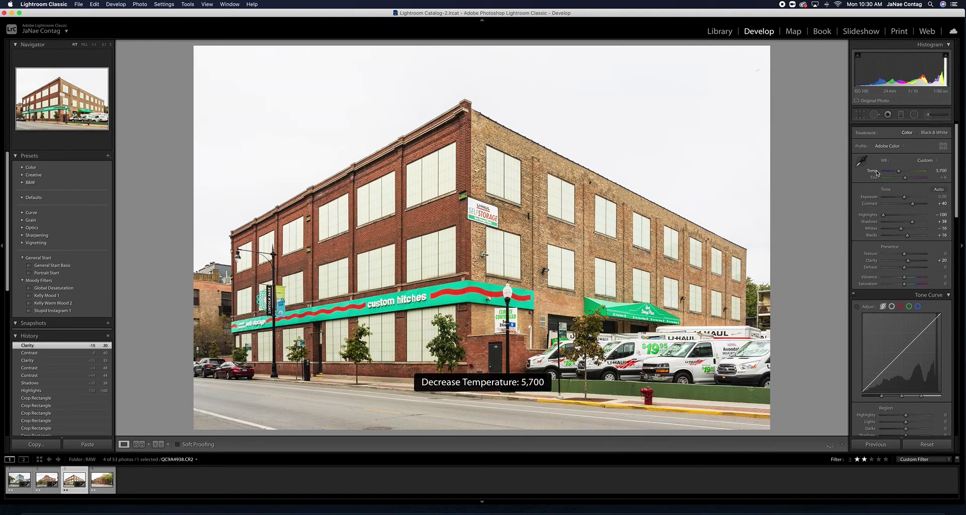
key("Down")
key("Down")
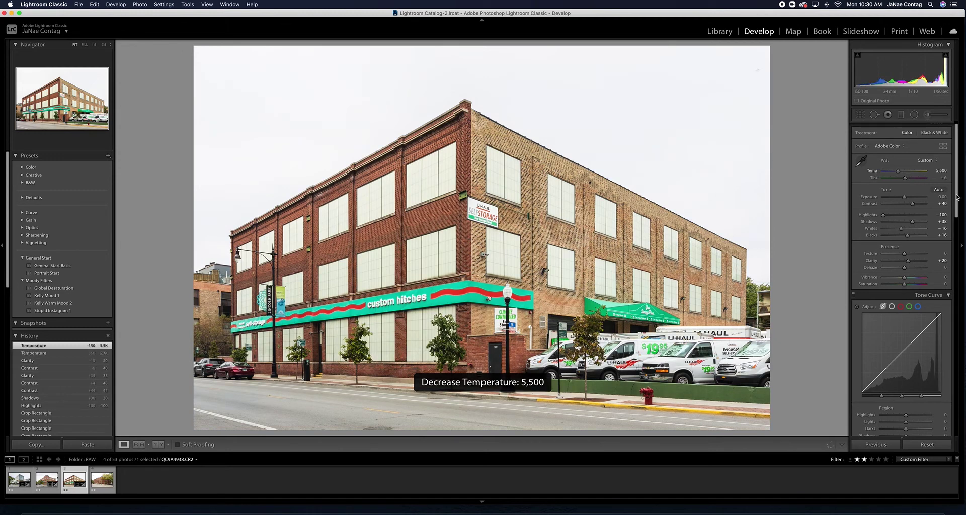
Set the tone curve regions to Lights +5, Darks +11 and Shadows -7.
scroll(956, 254, "down", 3)
scroll(956, 261, "down", 3)
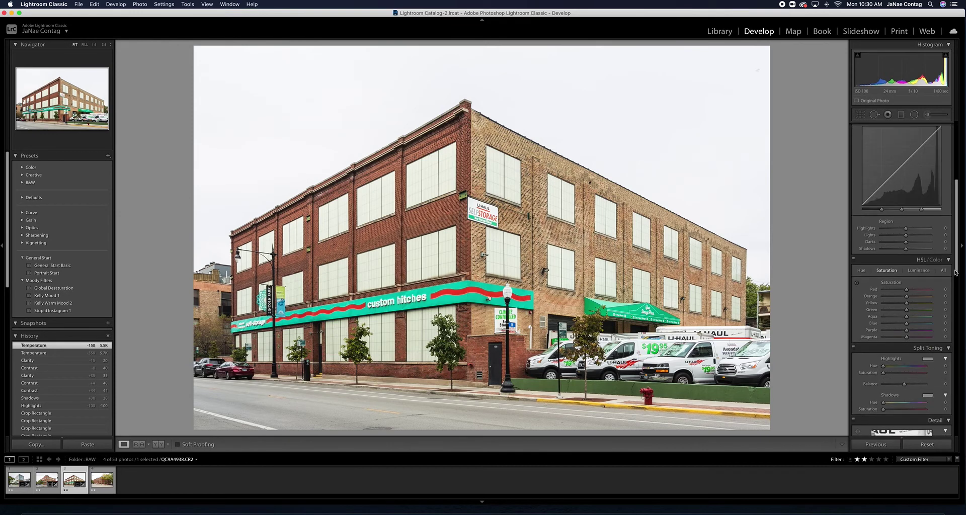
left_click(944, 235)
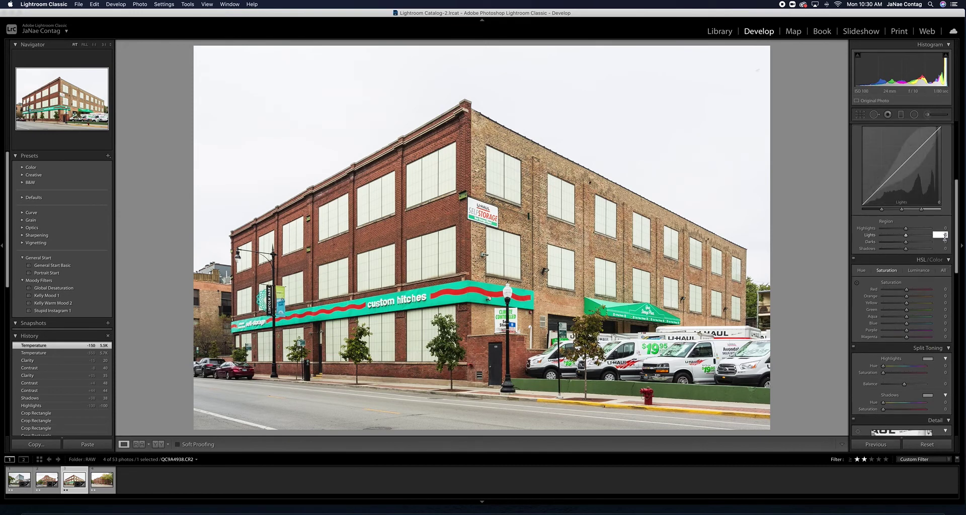
key("Return")
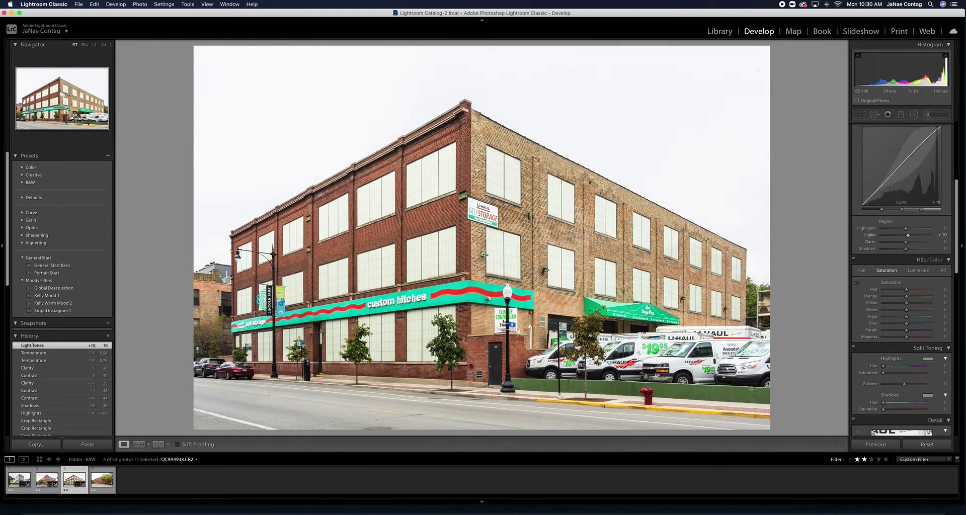
left_click(945, 240)
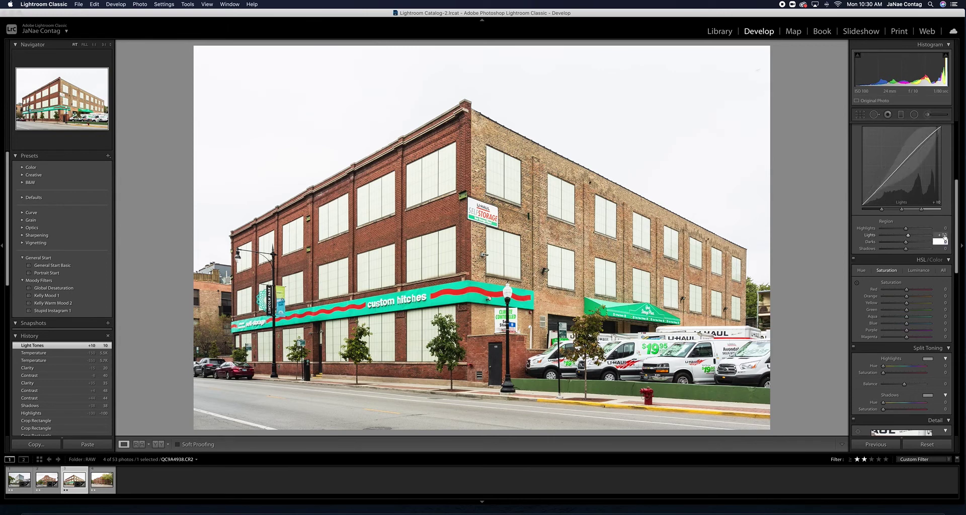
left_click(943, 235)
type("5")
key("Return")
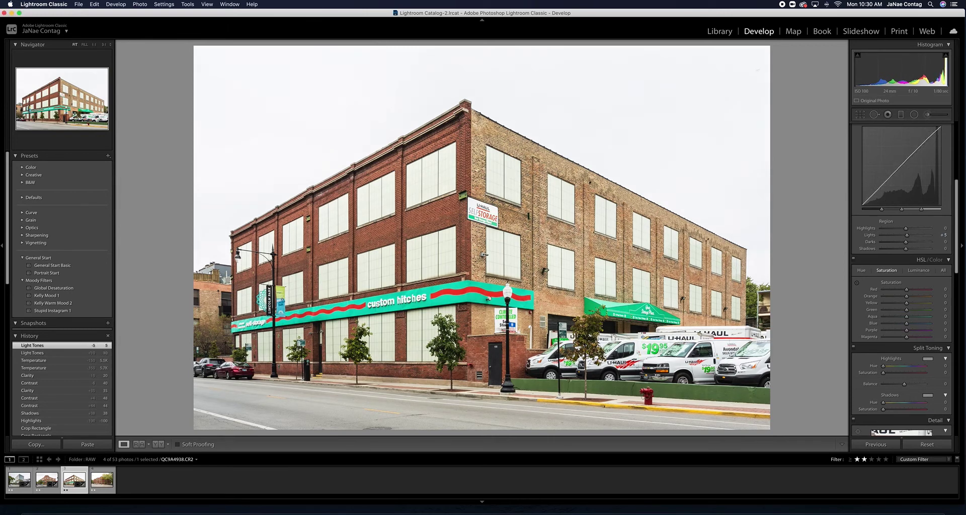
left_click_drag(908, 244, 904, 250)
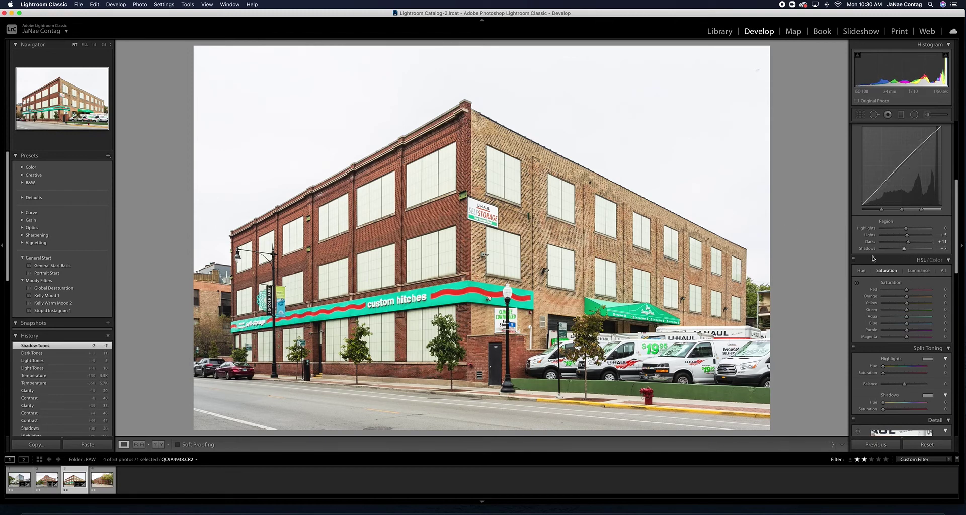
Reduce both the Orange and the Yellow saturation to -10.
left_click(946, 295)
type("-10")
key("Tab")
type("-10")
key("Return")
Add two Burn Highlights graduated filters, one from the sky down over the building and one from the street upward.
key("m")
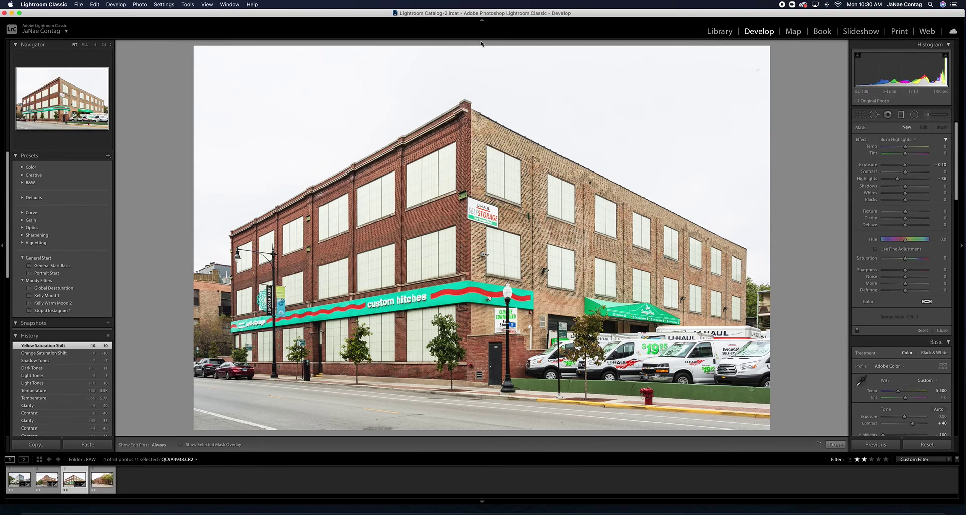
left_click_drag(484, 46, 482, 297)
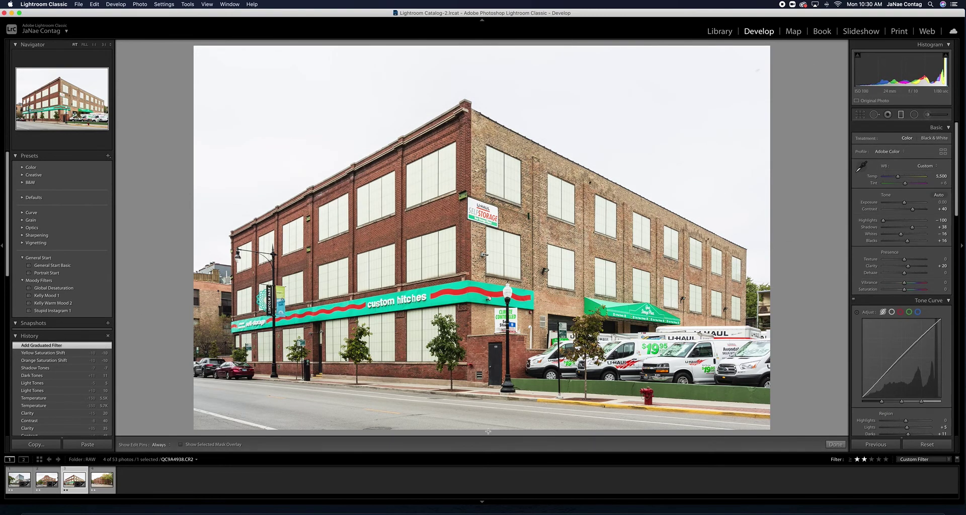
mouse_move(474, 420)
left_mouse_down()
mouse_move(491, 325)
mouse_move(486, 262)
left_mouse_up()
key("m")
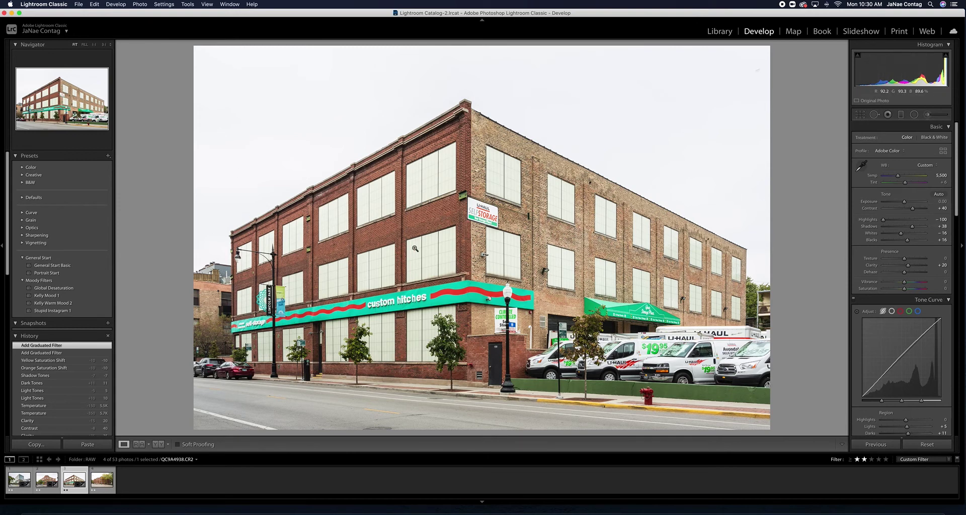
Brush a Burn Highlights adjustment onto the tan brick wall beside the self storage sign.
key("k")
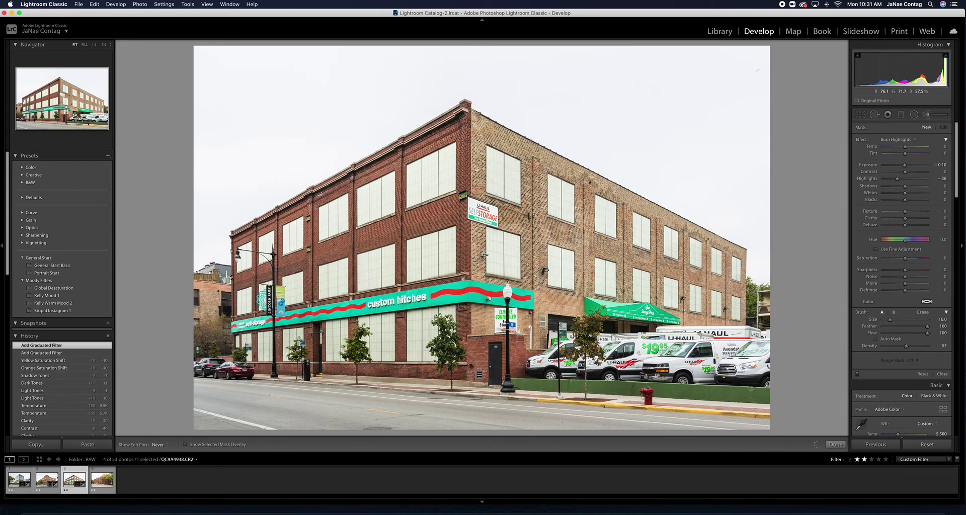
left_click(508, 215)
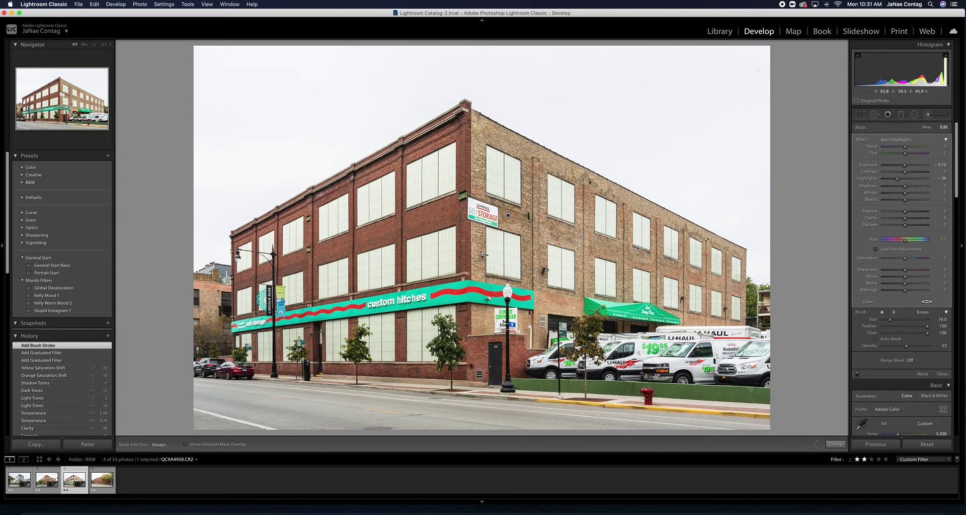
key("k")
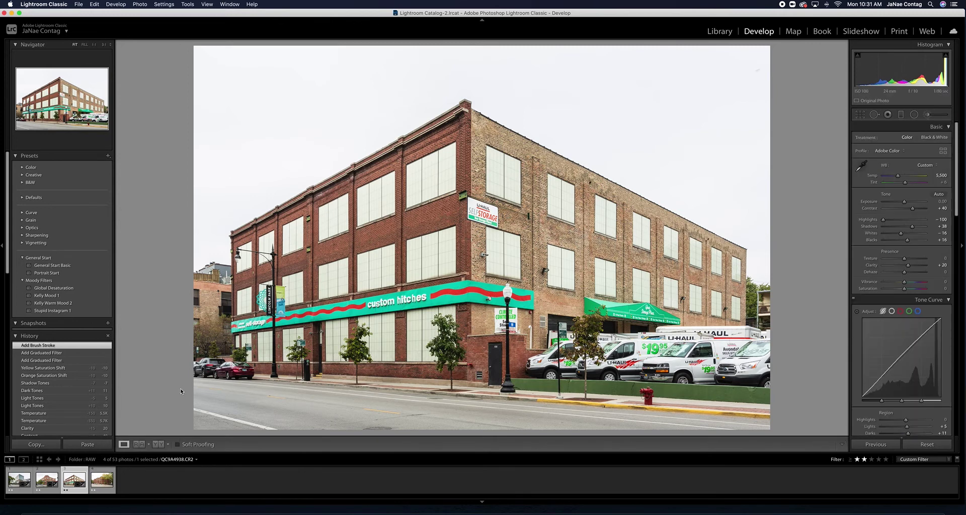
Switch to the red brick apartment photo QC9A4947.CR2 and set Whites to -59 and Blacks to +10.
left_click(98, 485)
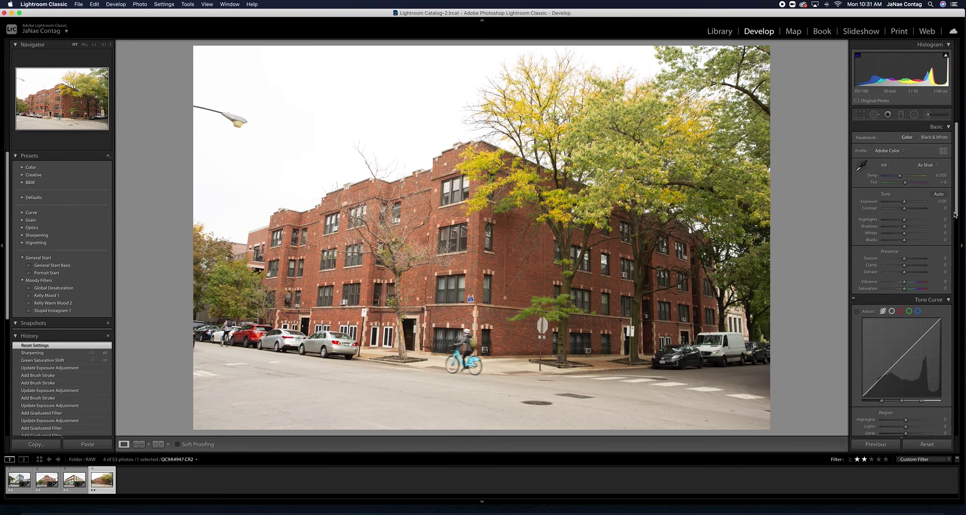
scroll(936, 221, "down", 1)
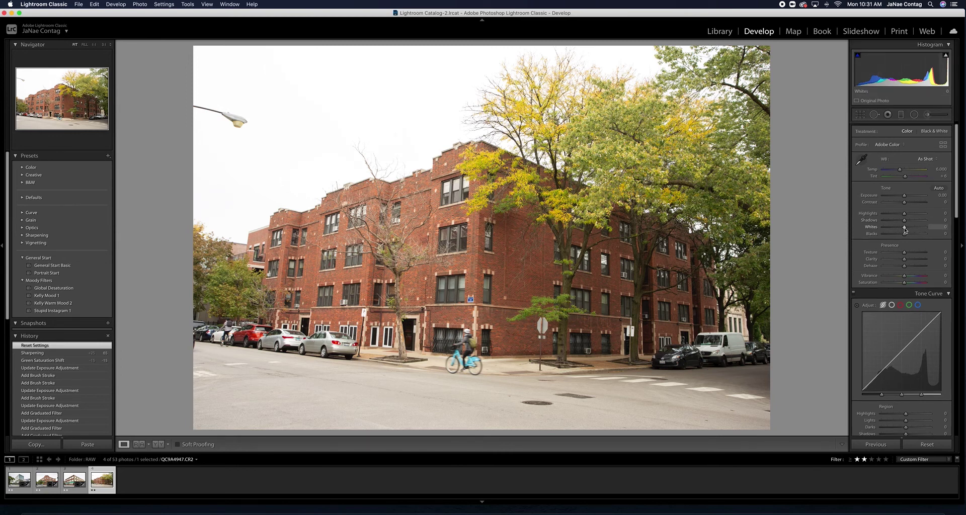
mouse_move(904, 229)
left_mouse_down()
mouse_move(891, 228)
mouse_move(907, 237)
left_mouse_up()
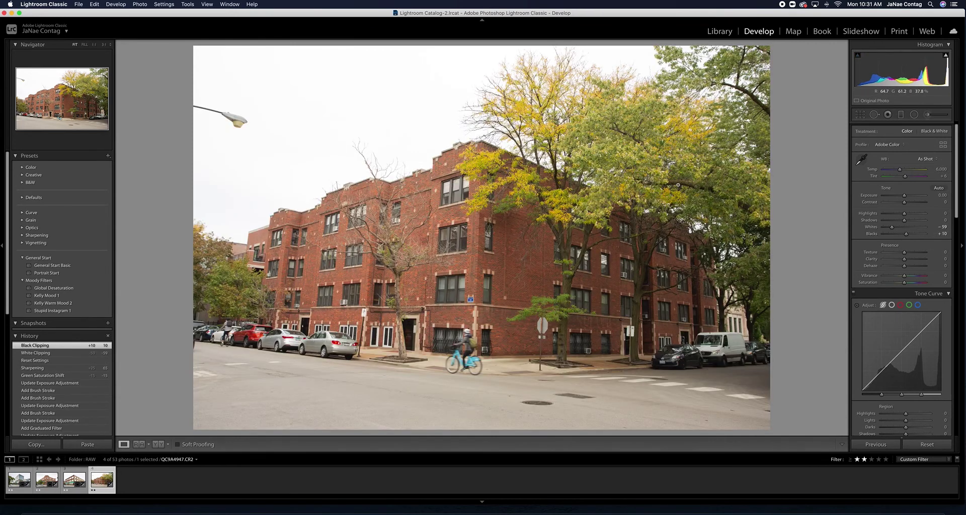
Enable the lens profile corrections with chromatic aberration removal, and straighten the apartment building with the Vertical Upright correction.
left_click_drag(956, 168, 958, 280)
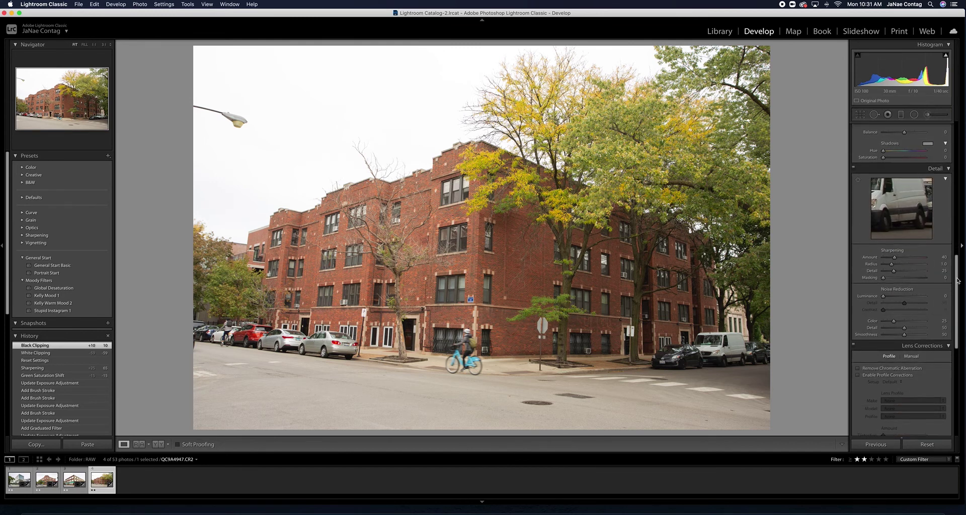
left_click(887, 374)
left_click(889, 368)
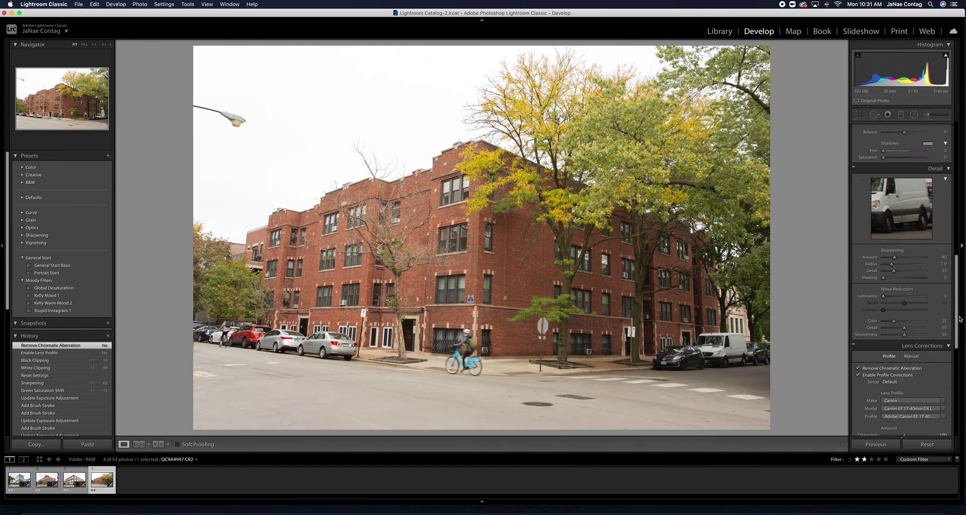
left_click_drag(958, 318, 957, 378)
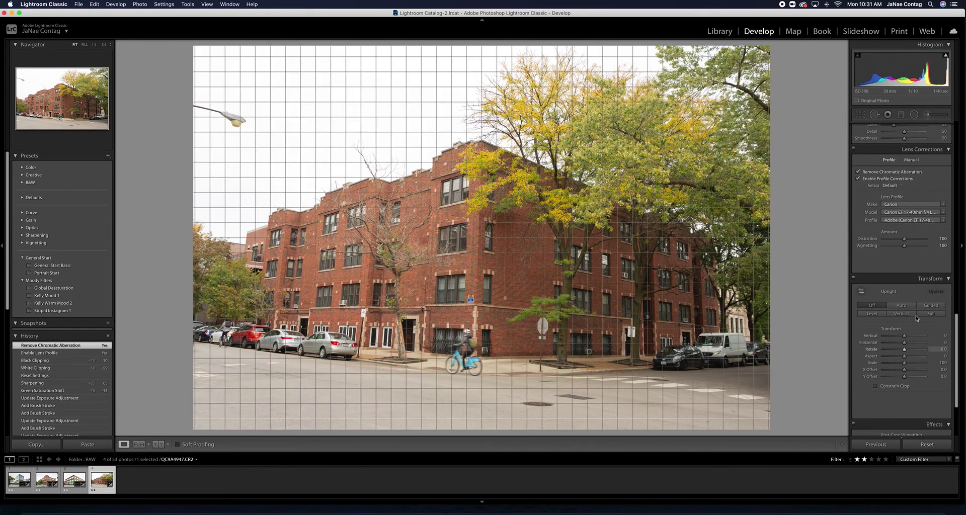
left_click(901, 314)
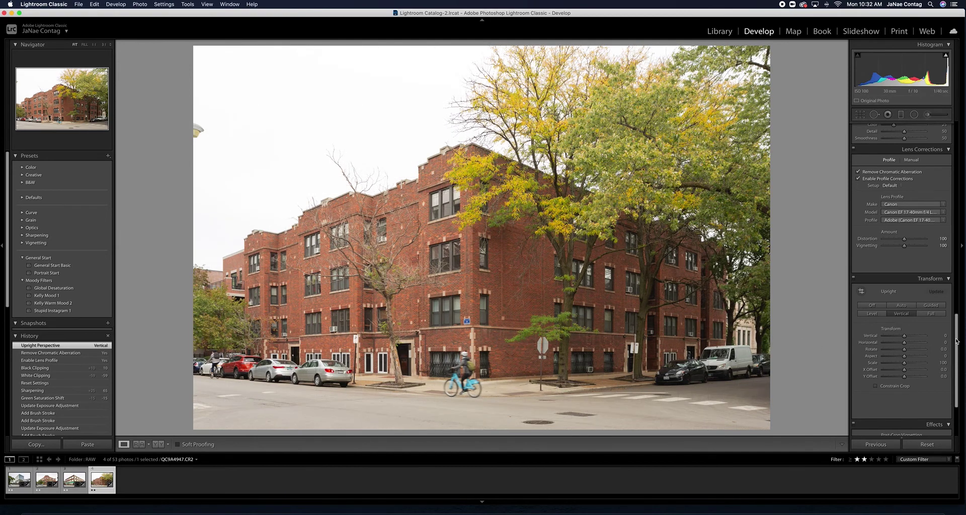
Crop the apartment building photo slightly tighter at the original aspect ratio, cutting off the partial street lamp and excess sky.
left_click_drag(955, 341, 957, 330)
key("r")
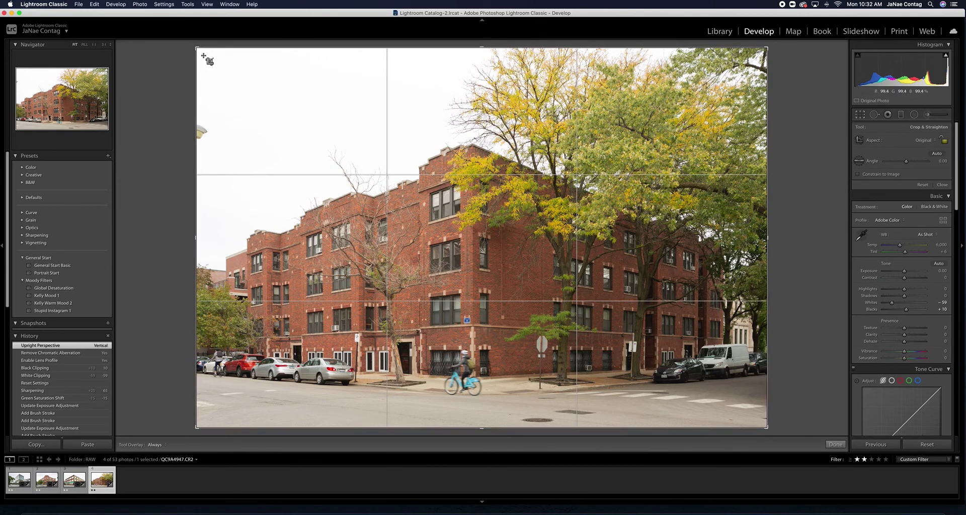
left_click_drag(197, 48, 197, 51)
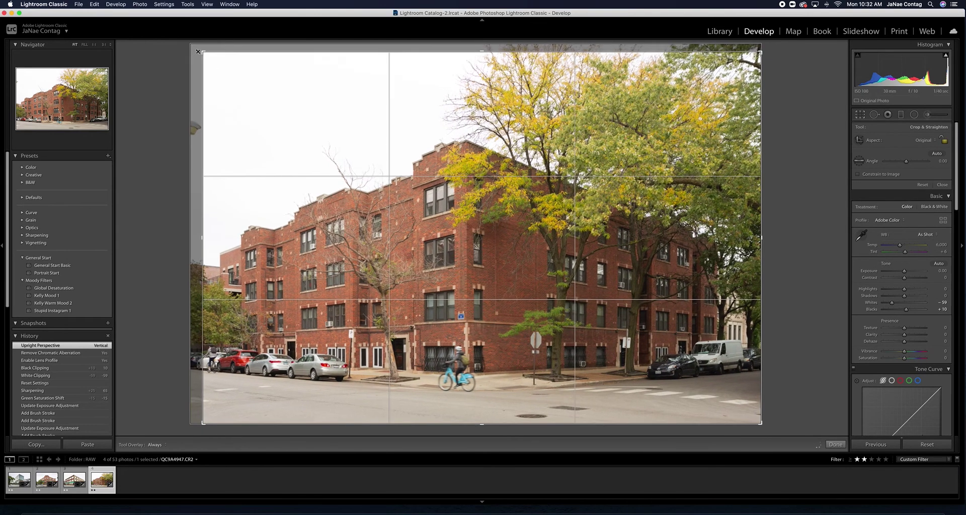
left_click_drag(759, 52, 749, 60)
left_click(859, 114)
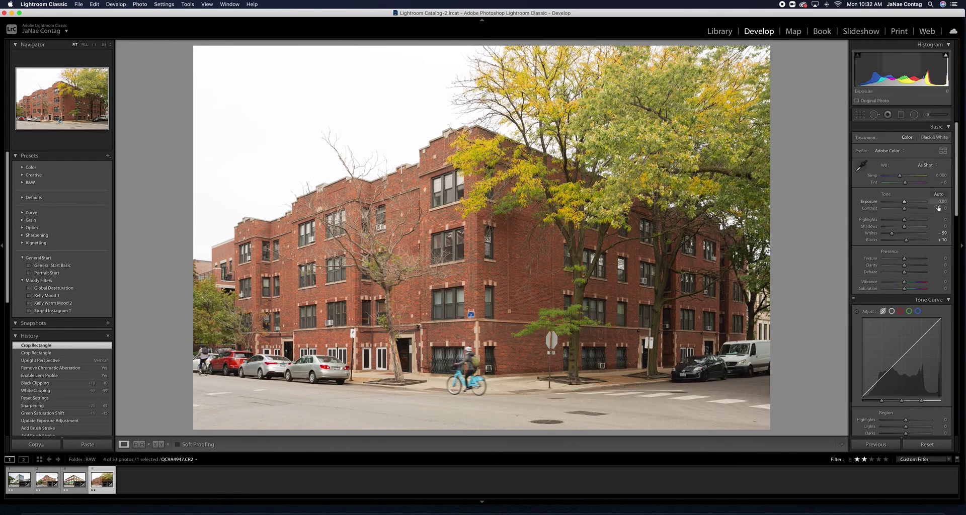
Set Highlights to -100, Shadows to +58, Contrast to +58 and Clarity to +25 for the apartment building photo.
mouse_move(904, 222)
left_mouse_down()
mouse_move(879, 221)
mouse_move(917, 230)
mouse_move(916, 211)
left_mouse_up()
left_click_drag(910, 267, 909, 267)
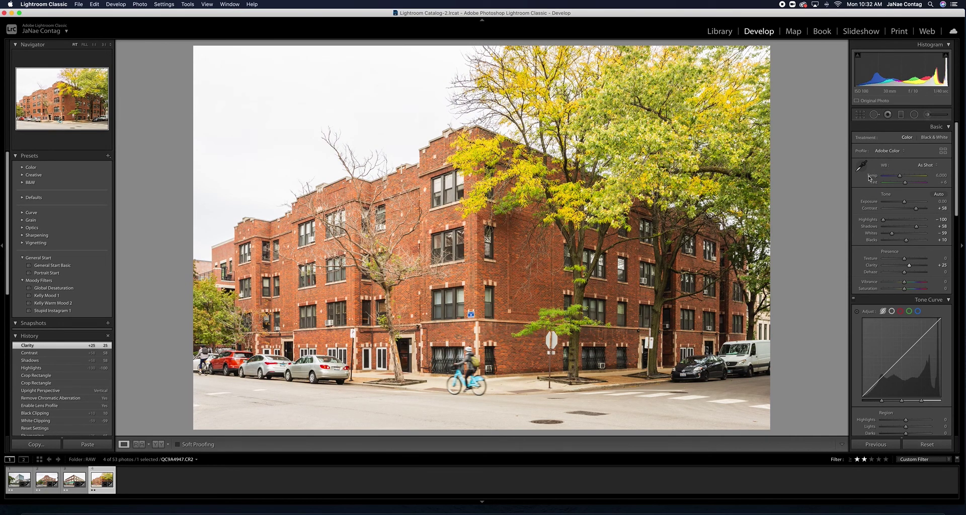
Cool the white balance of the apartment building photo to a temperature of 5,200.
key("period")
key("minus")
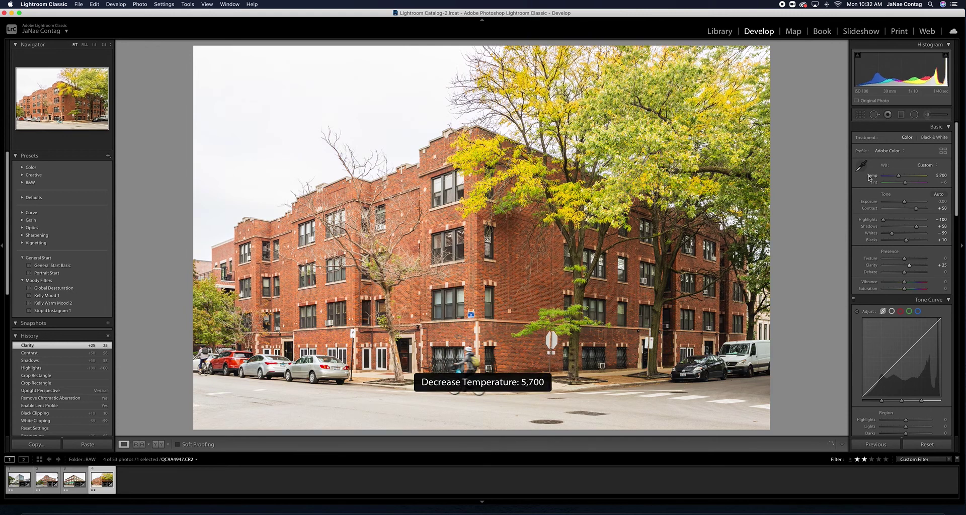
key("minus")
key("minus")
key("minus")
key("minus")
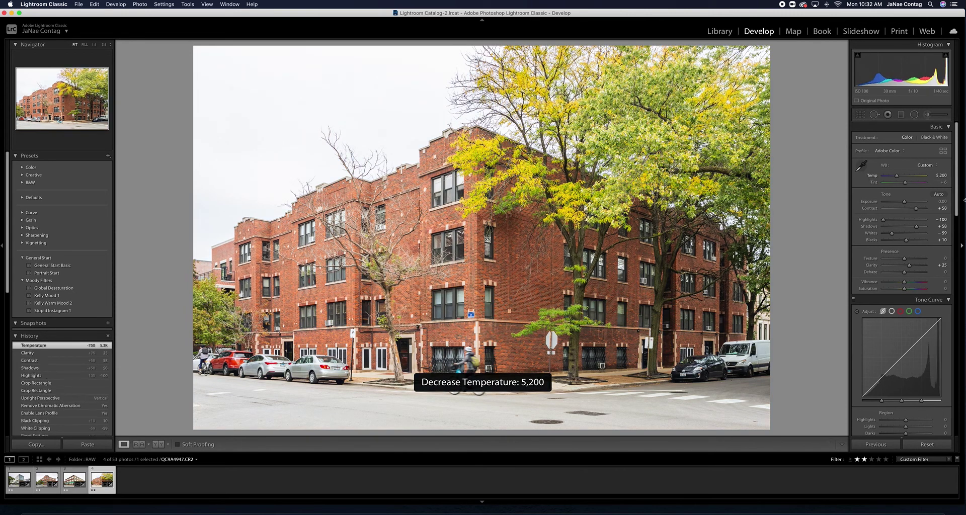
Set the Orange and Yellow saturation to -10 each for the apartment building photo.
scroll(954, 225, "down", 3)
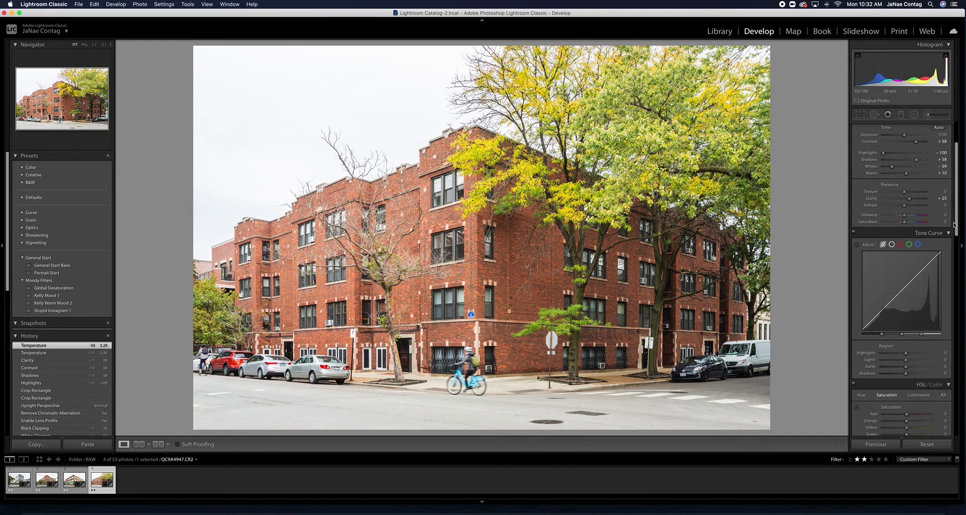
scroll(953, 225, "down", 7)
left_click(945, 254)
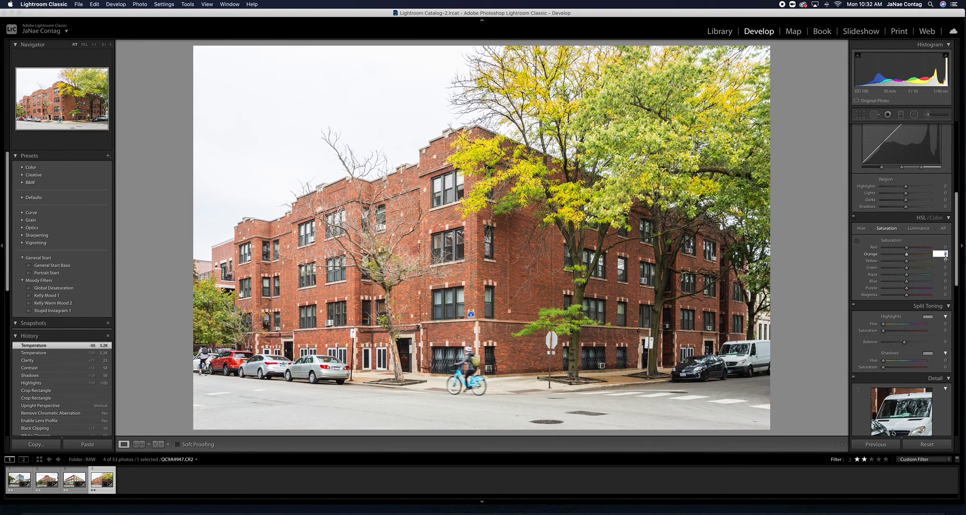
type("-10")
key("Return")
left_click(945, 261)
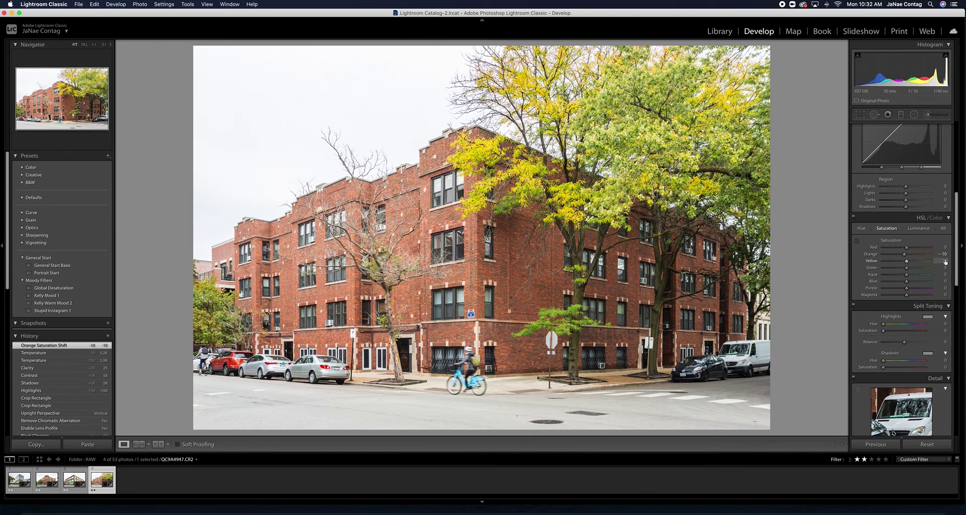
type("- 10")
key("Return")
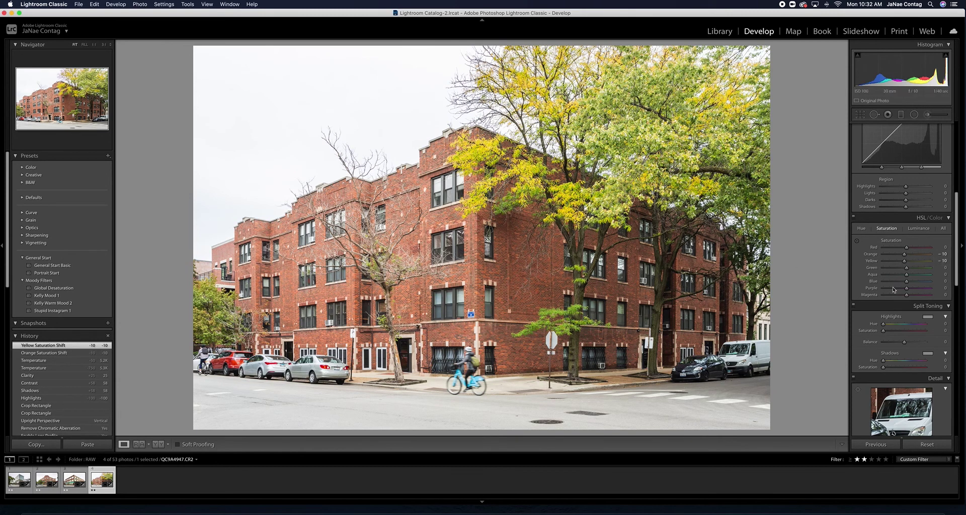
Adjust the tone curve regions with Lights at +5, Darks at +15 and Shadows at -15.
left_click_drag(958, 283, 957, 259)
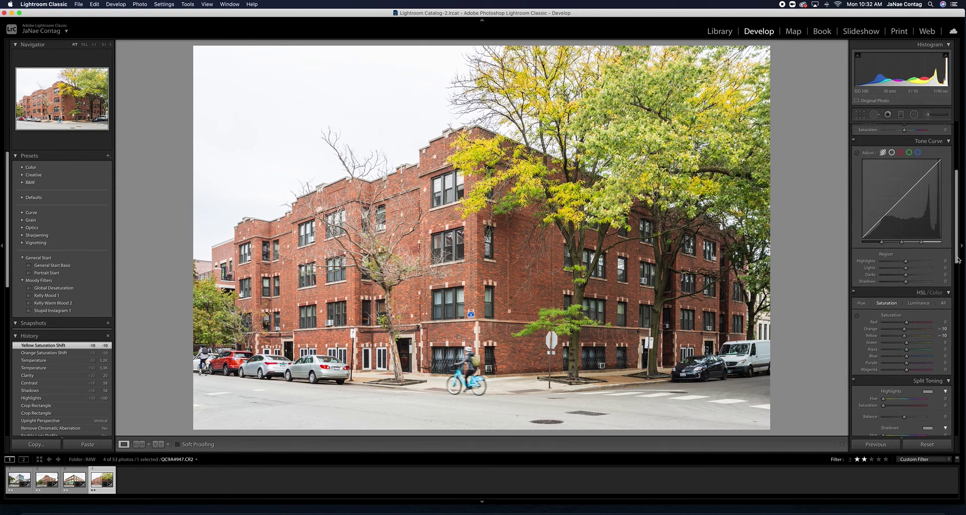
key("Up")
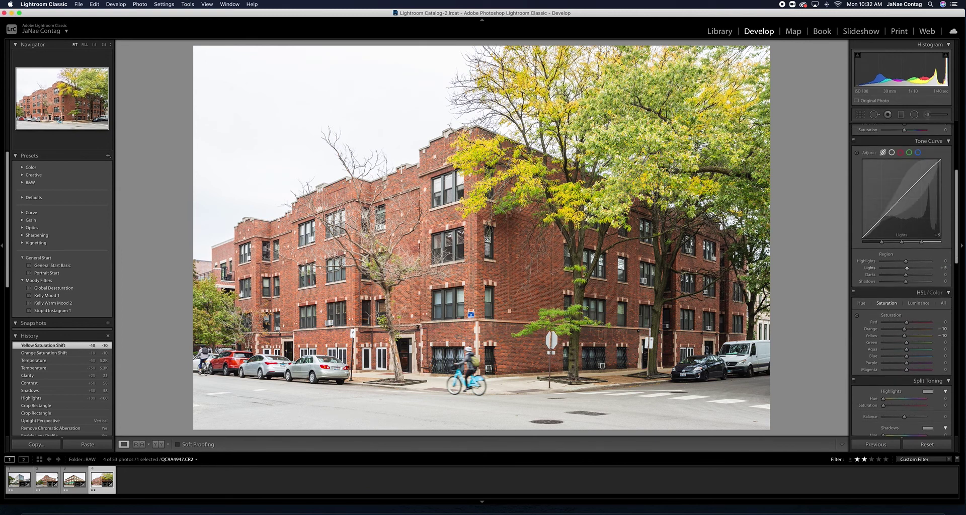
left_click(945, 275)
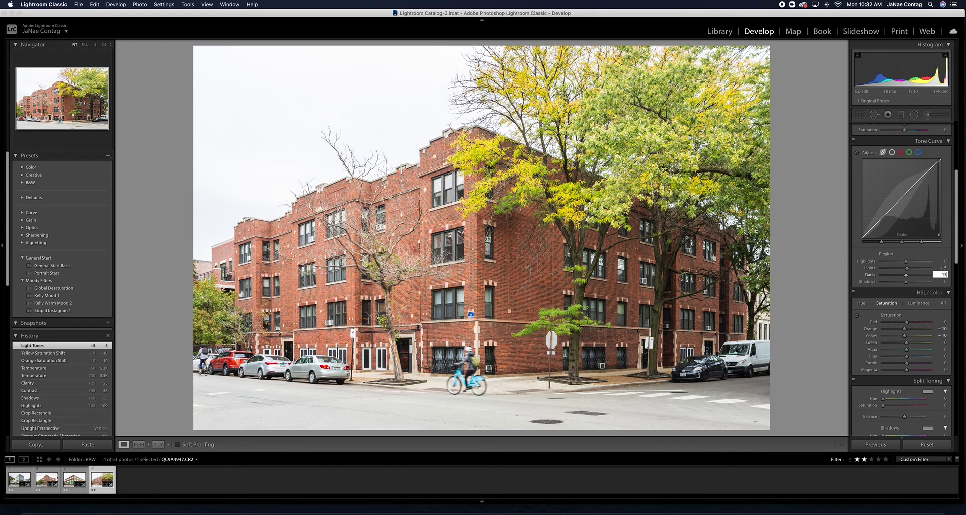
key("Return")
left_click(944, 281)
type("- 1")
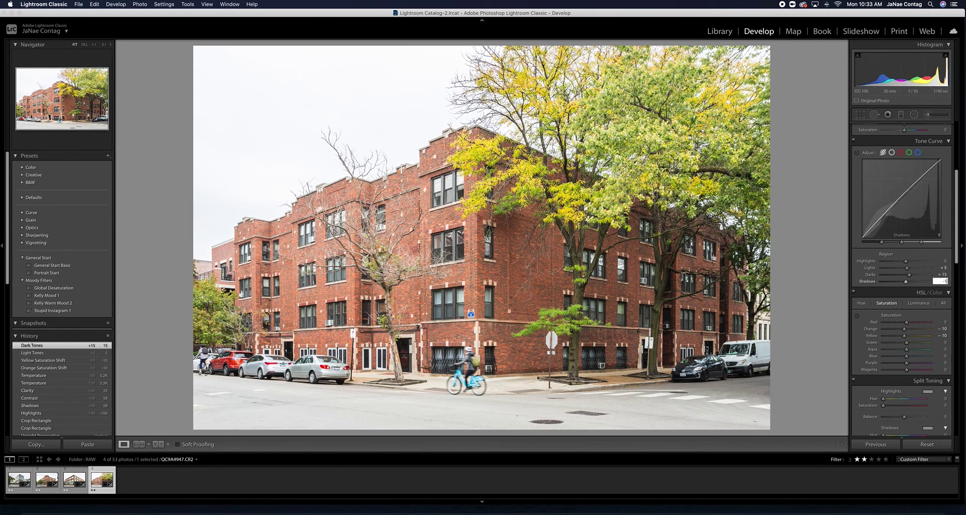
type("5")
key("Return")
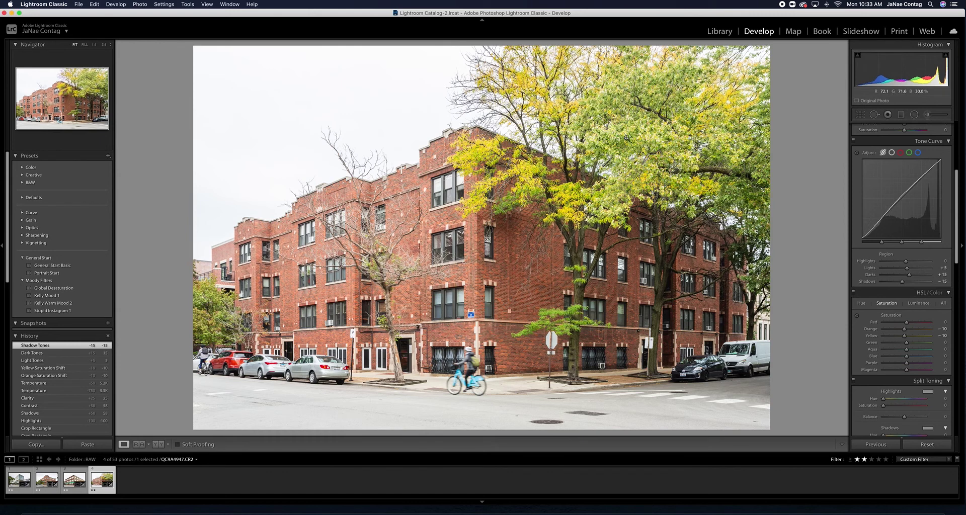
Add a Burn Highlights graduated filter from the photo's top edge down over the sky and upper building, with Highlights at about -66.
scroll(957, 172, "up", 5)
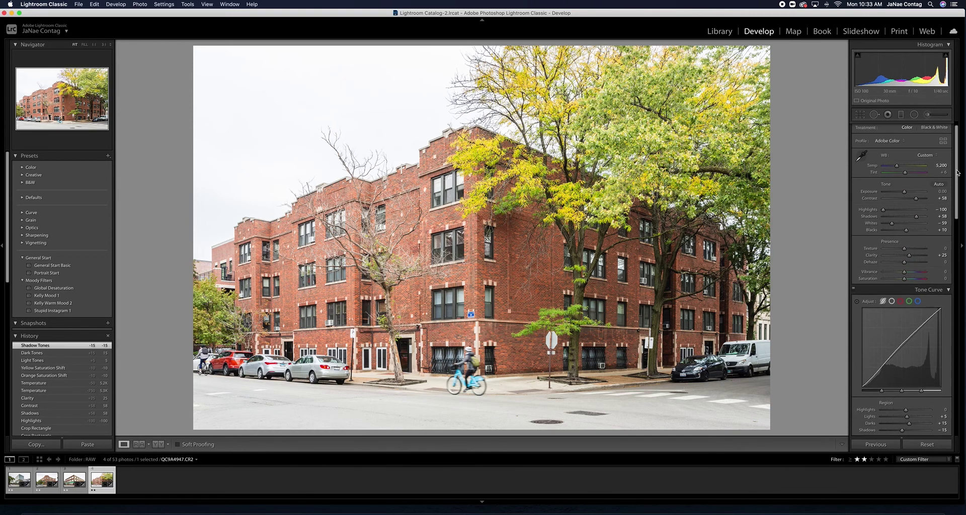
key("m")
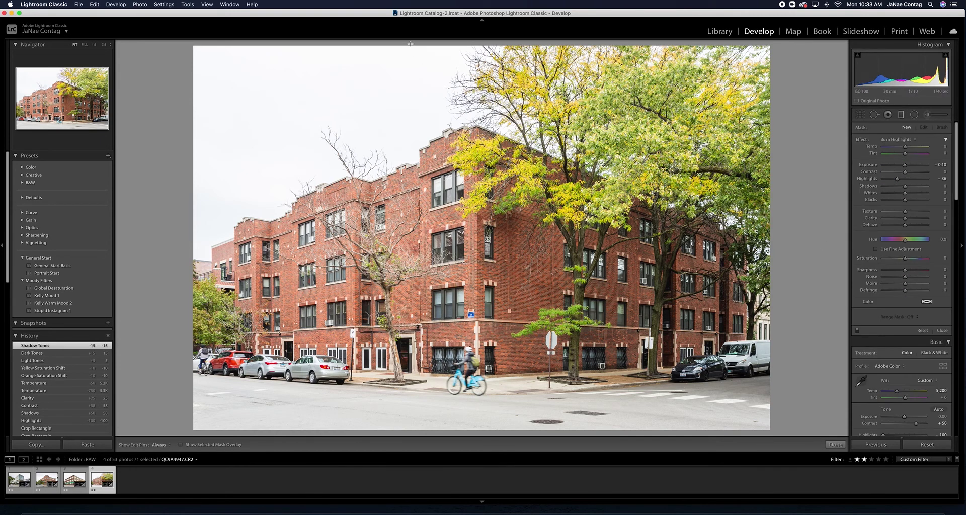
left_click_drag(409, 44, 432, 307)
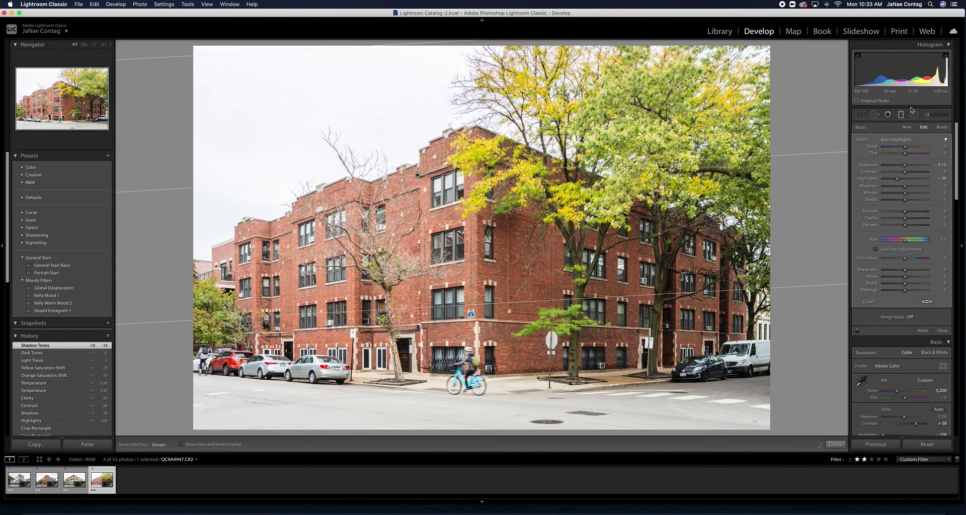
left_click_drag(894, 181, 891, 180)
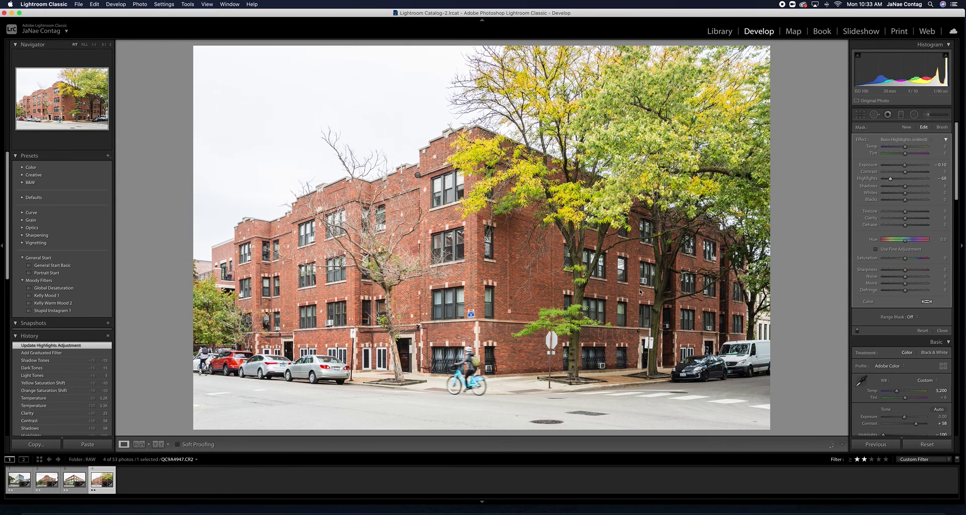
Add a second graduated filter from the photo's bottom edge up over the street, with Exposure lowered to -0.89.
left_click_drag(504, 431, 510, 254)
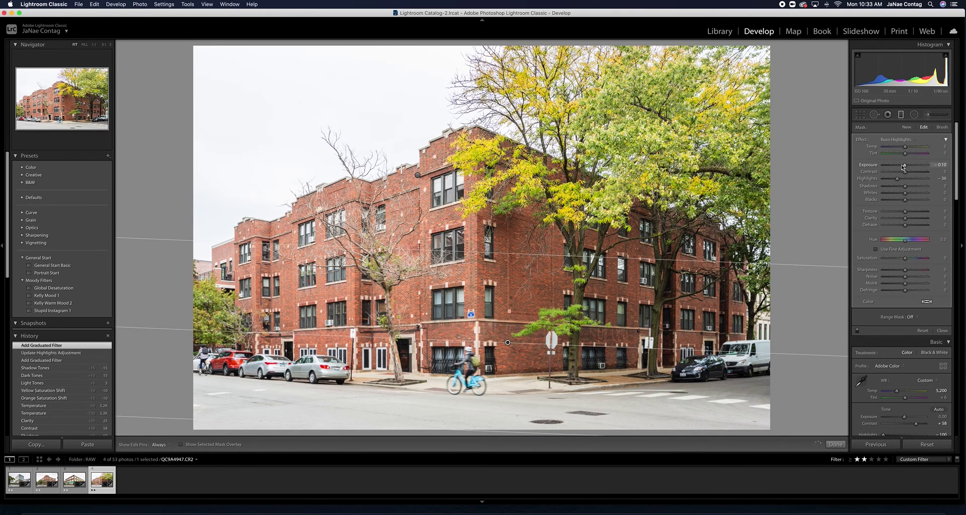
left_click_drag(903, 166, 899, 167)
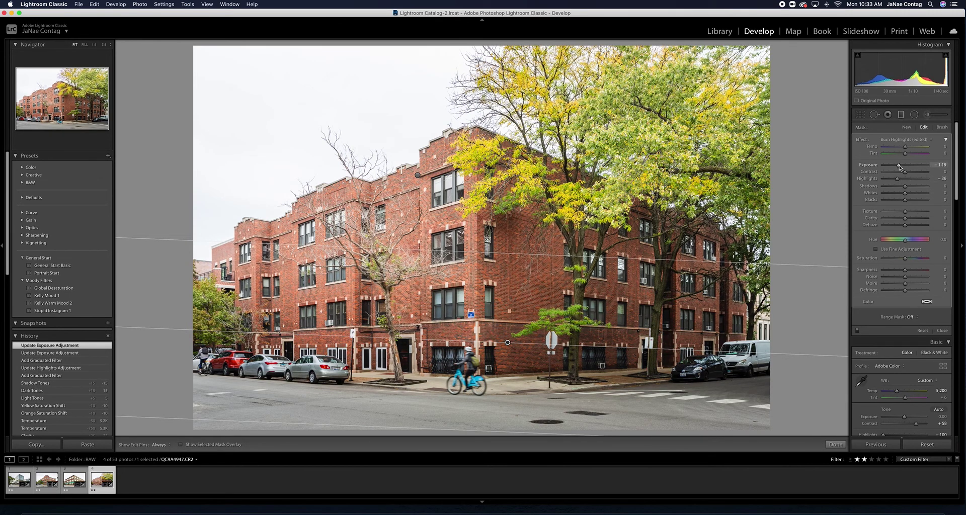
left_click_drag(899, 167, 901, 168)
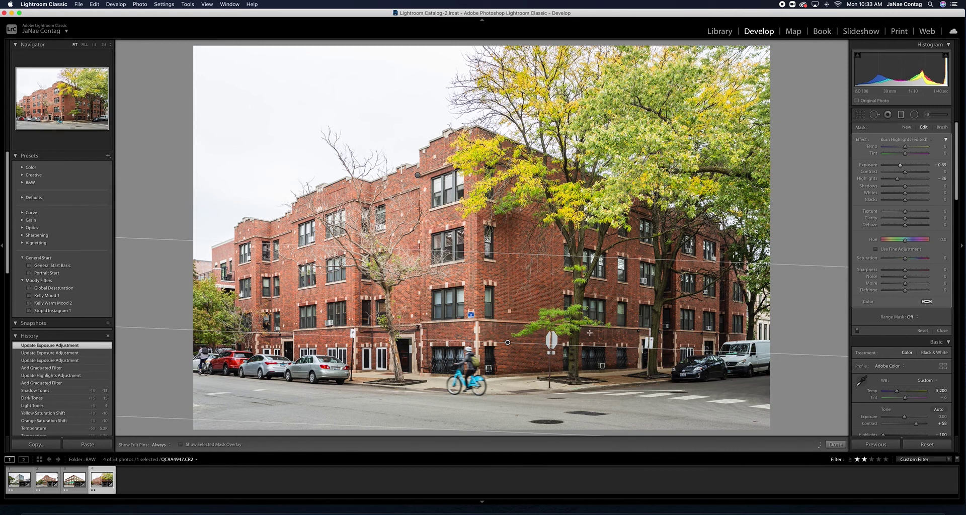
key("m")
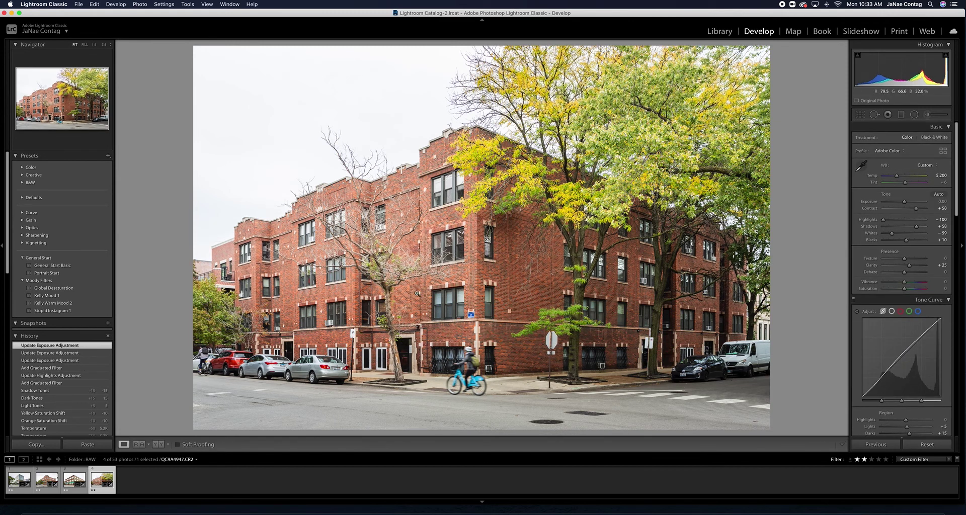
Paint a Burn Highlights adjustment brush stroke on the photo, and set the sharpening amount to 77.
key("k")
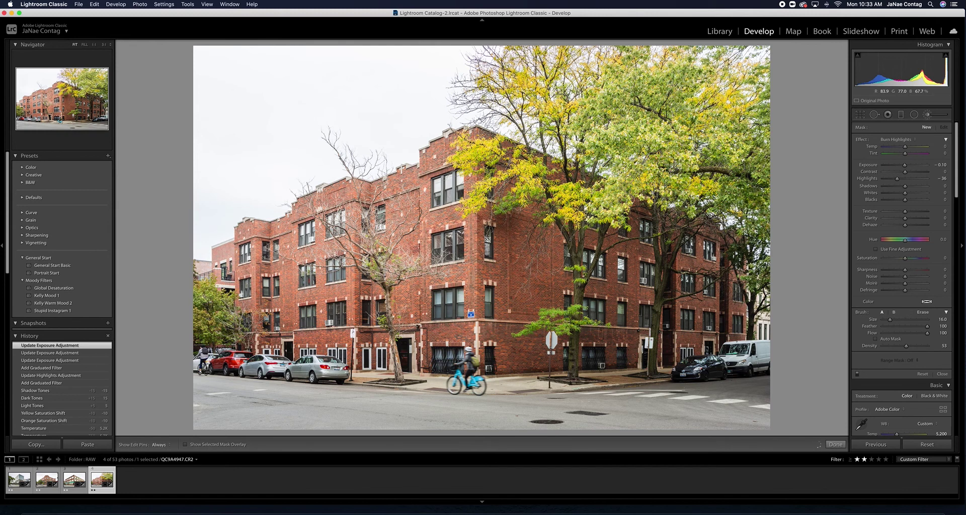
key("k")
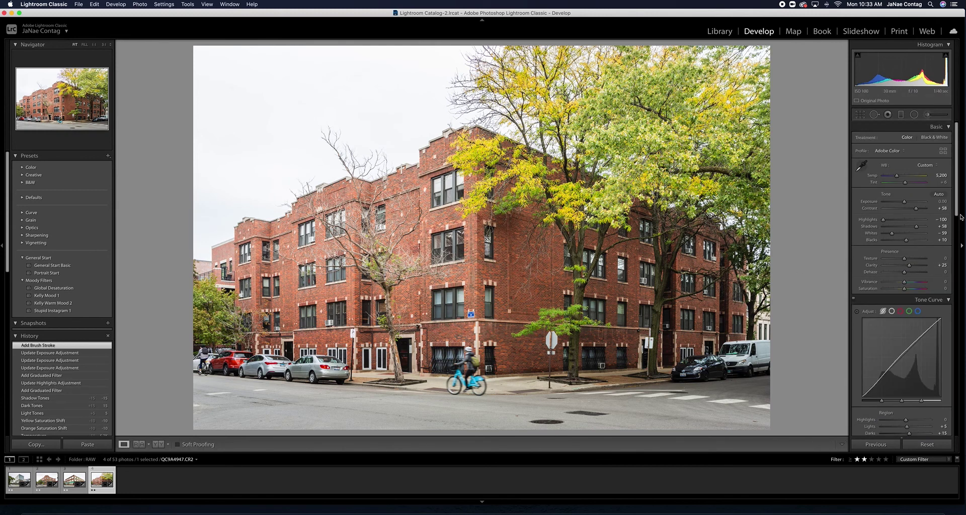
left_click_drag(958, 216, 962, 312)
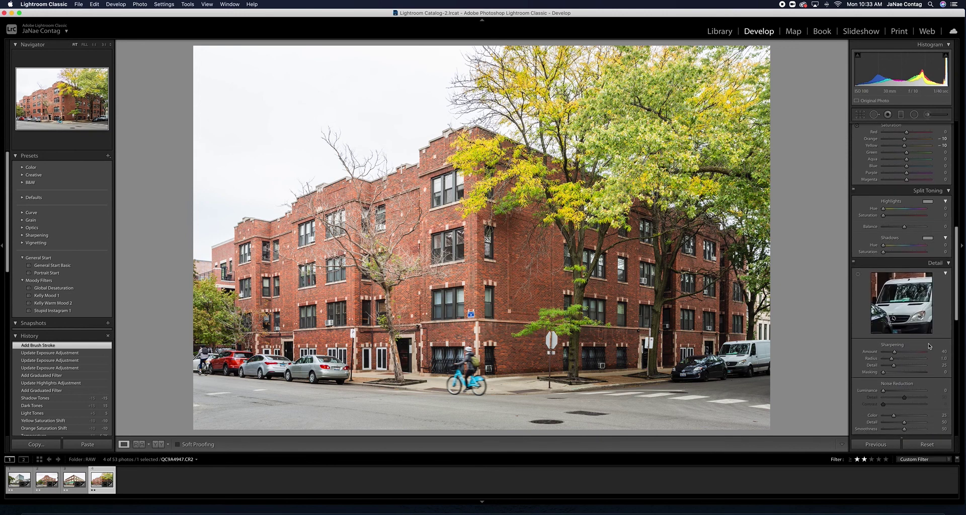
left_click_drag(907, 354, 905, 353)
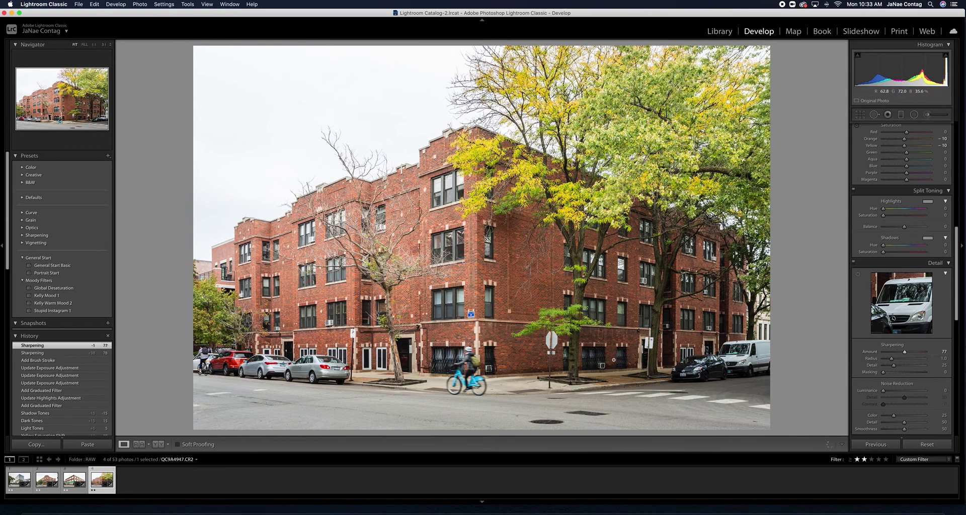
Examine the brick facade up close and compare the edited photo with its Before version.
left_click(510, 260)
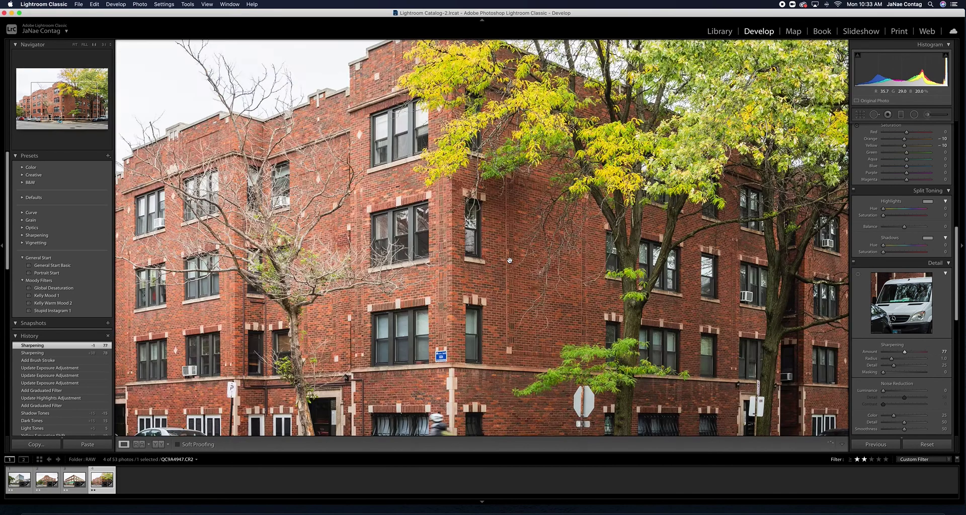
left_click(510, 260)
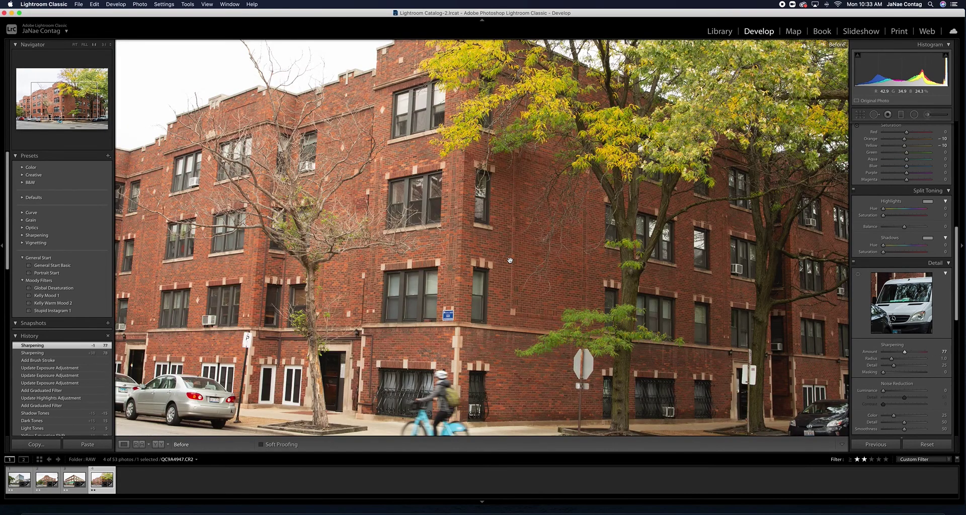
left_click(509, 260)
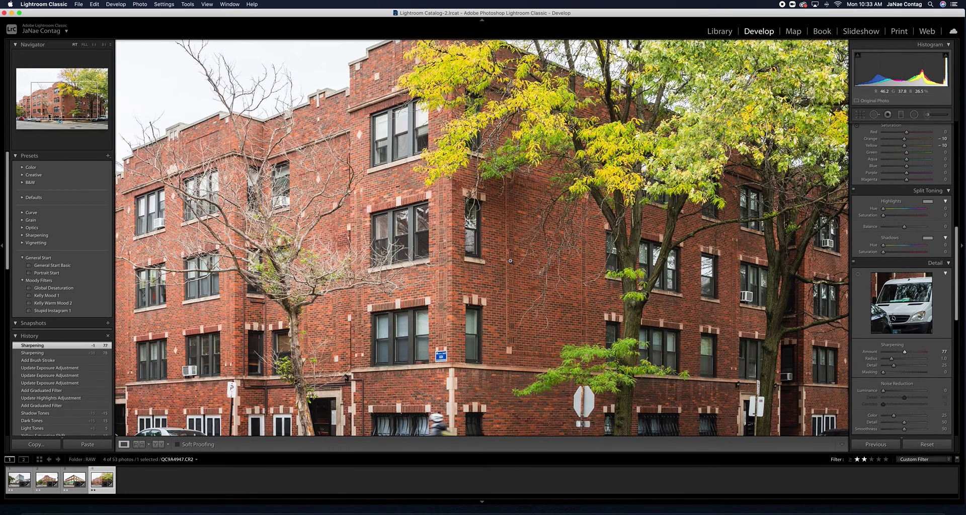
left_click(509, 260)
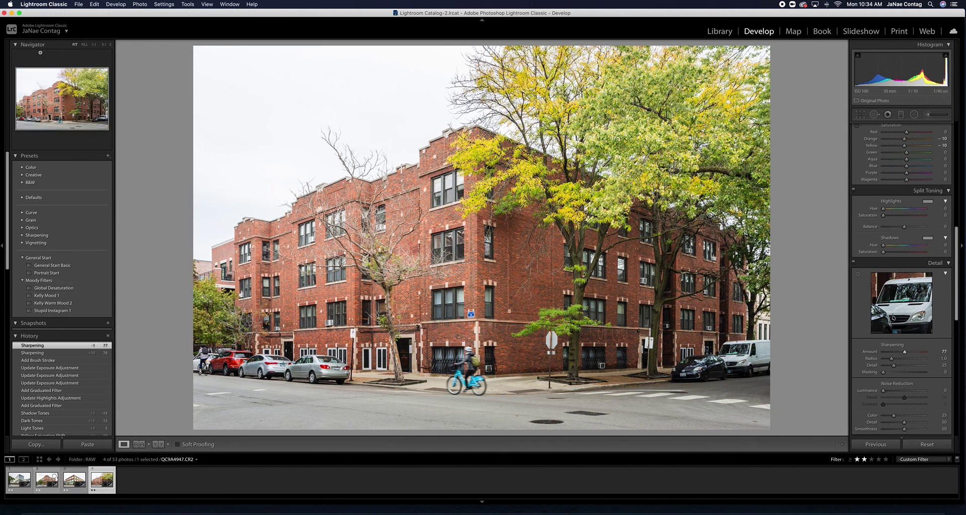
Minimize Lightroom Classic and switch to the Zoom meeting video in full screen.
left_click(11, 13)
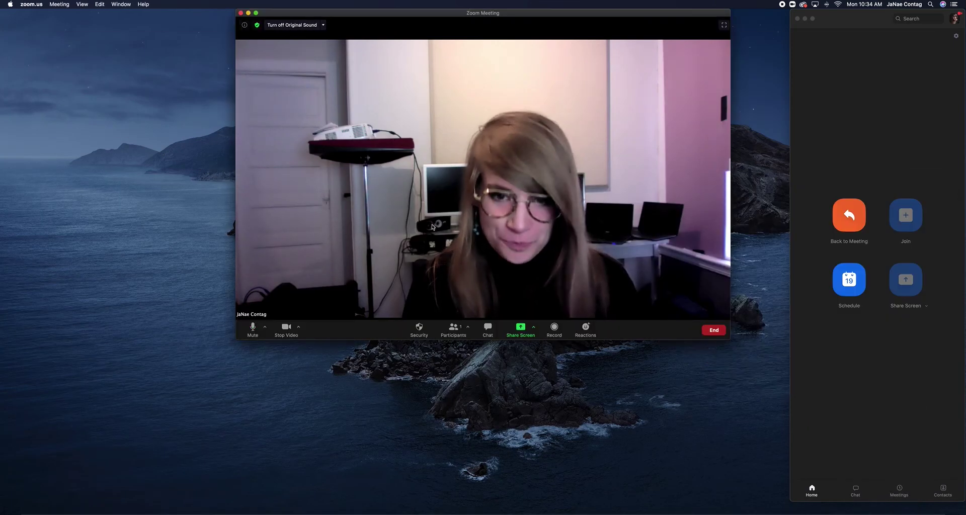
double_click(471, 222)
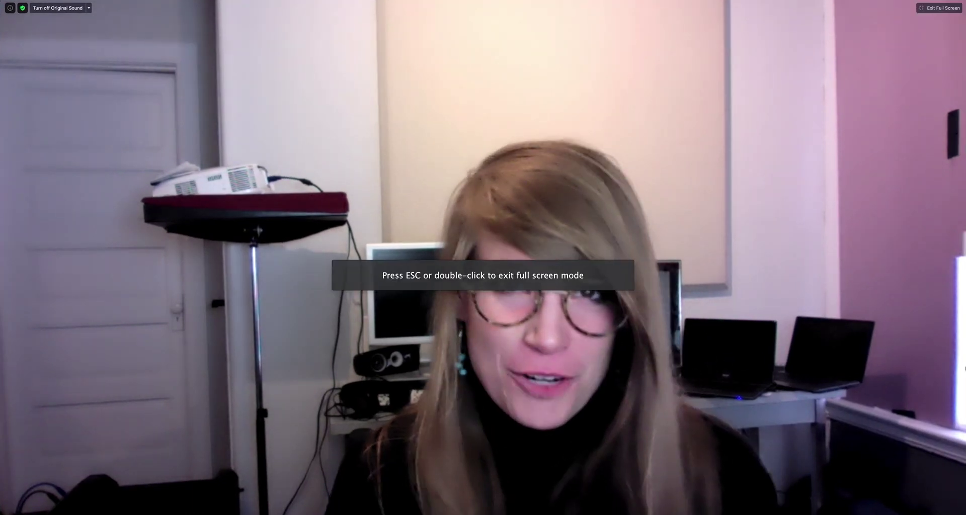